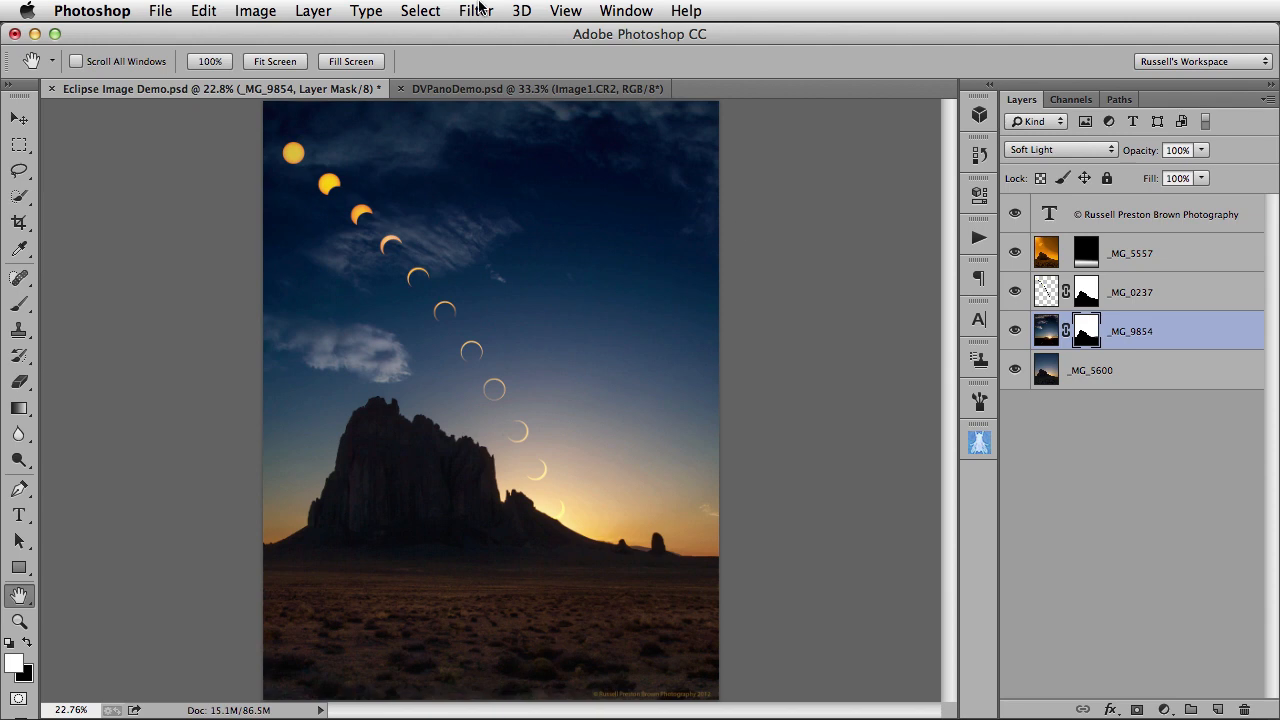
Step: Display the _MG_9854 layer mask on its own in the canvas and return to the normal composite view
left_click(479, 9)
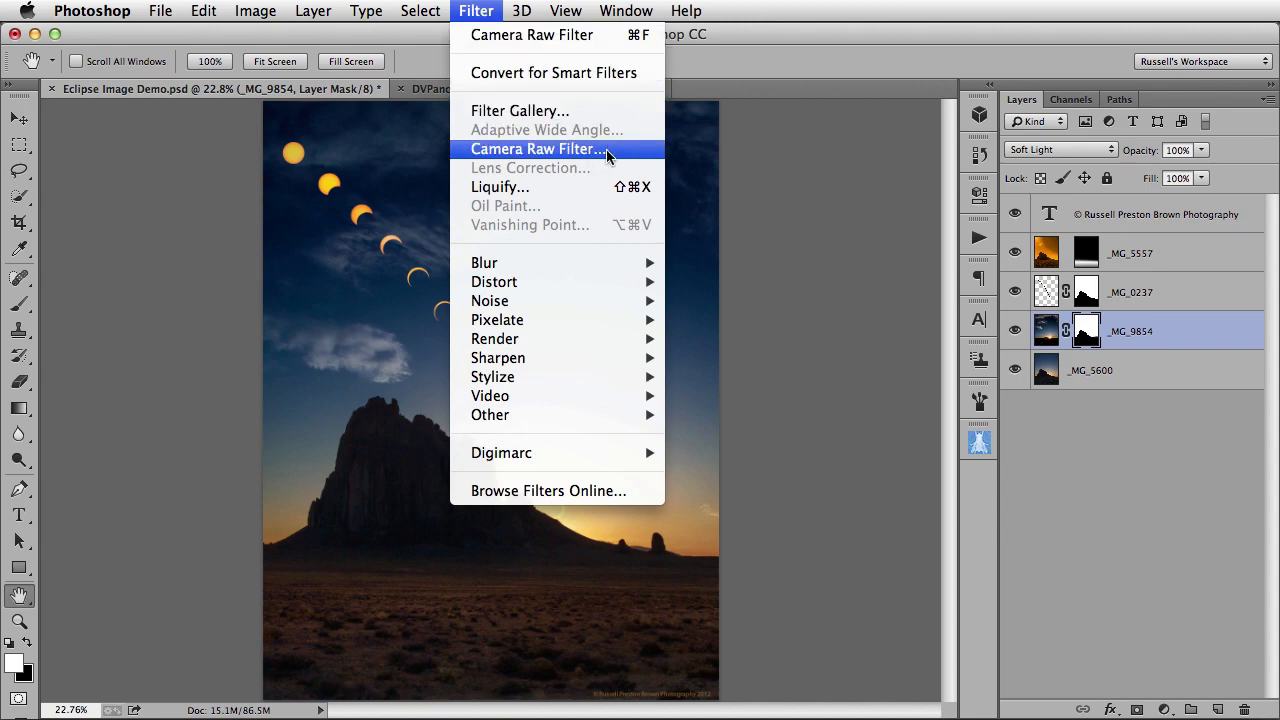
left_click(483, 10)
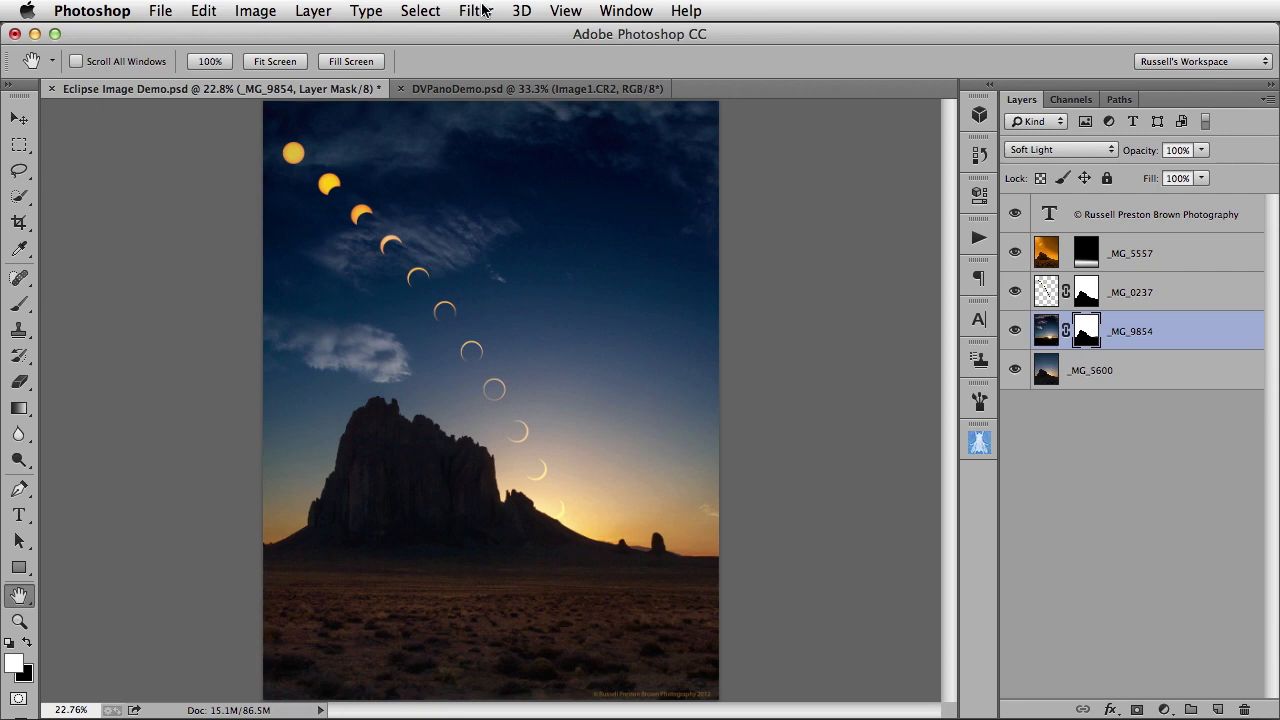
left_click(1086, 334, "alt")
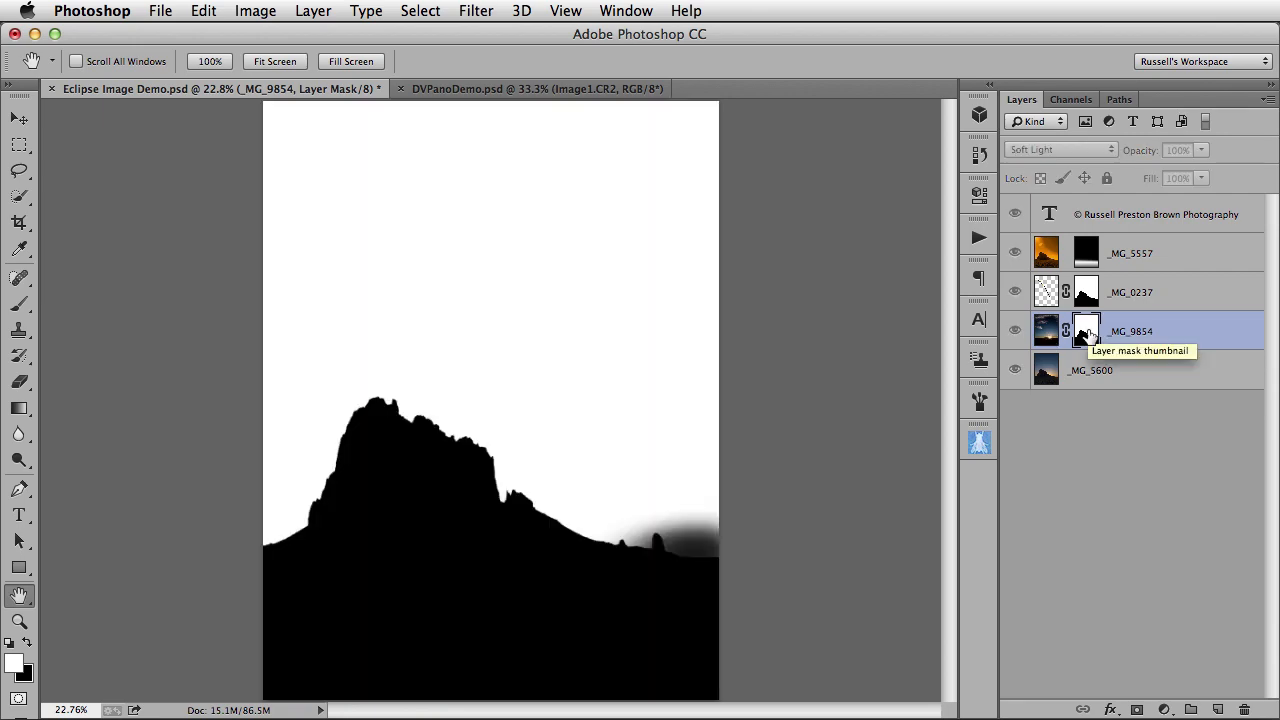
left_click(1086, 334, "alt")
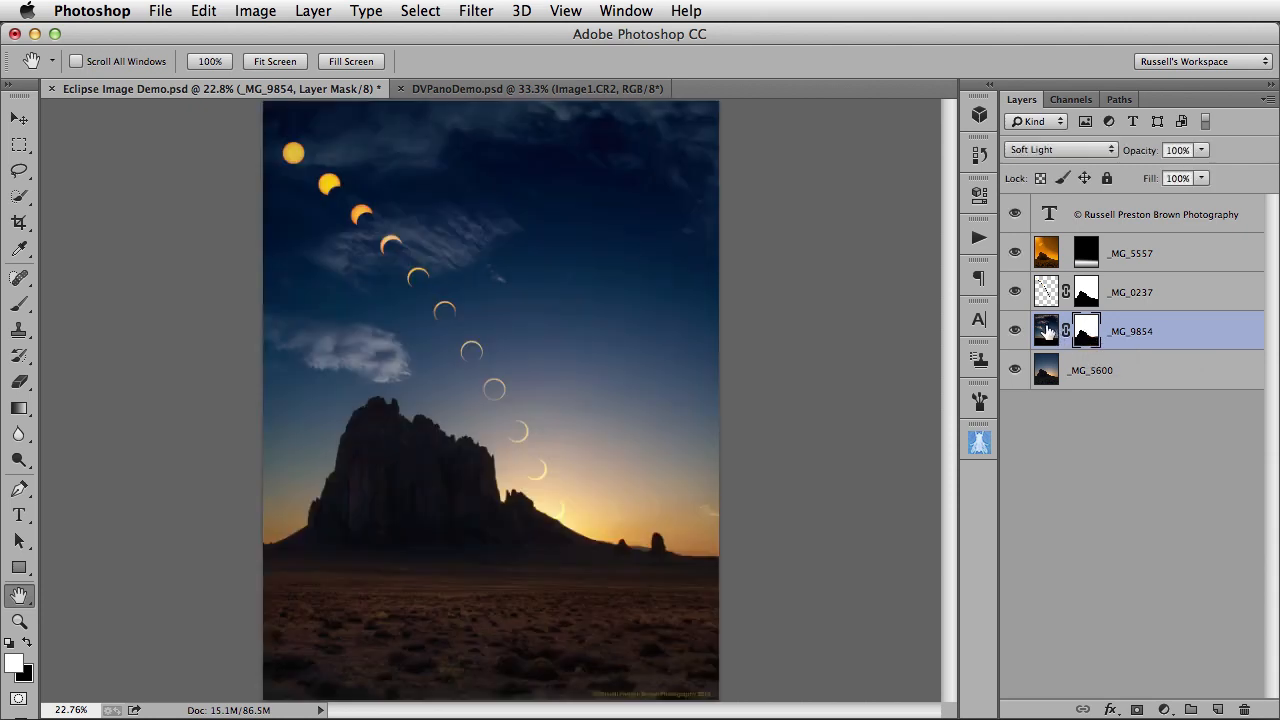
Step: Convert the masked _MG_9854 layer for smart filters and open it in the Camera Raw Filter
left_click(487, 8)
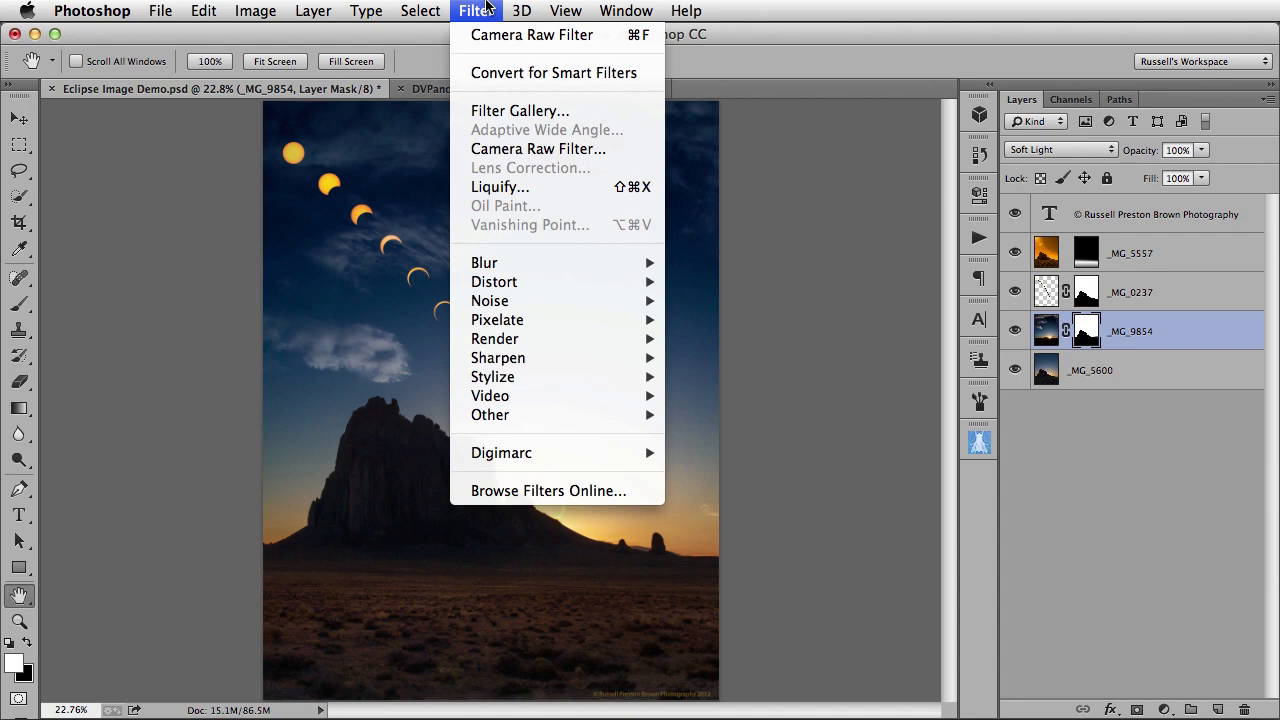
left_click(547, 73)
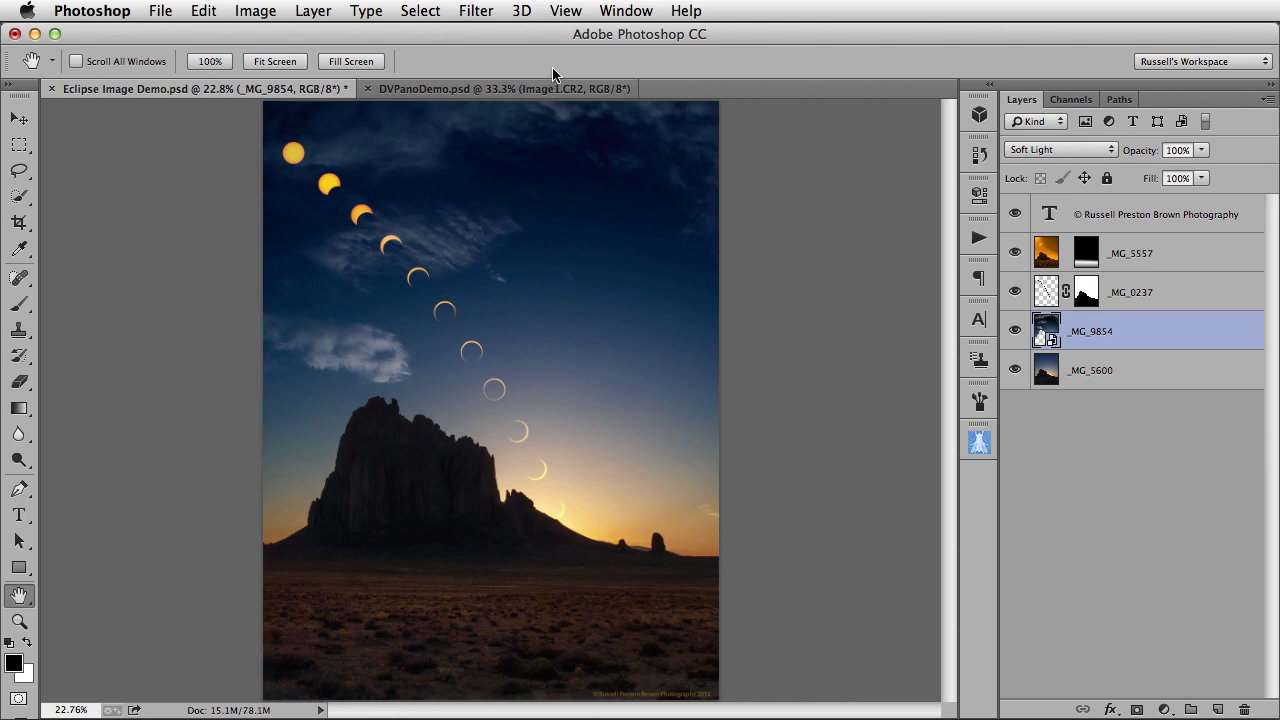
left_click(463, 8)
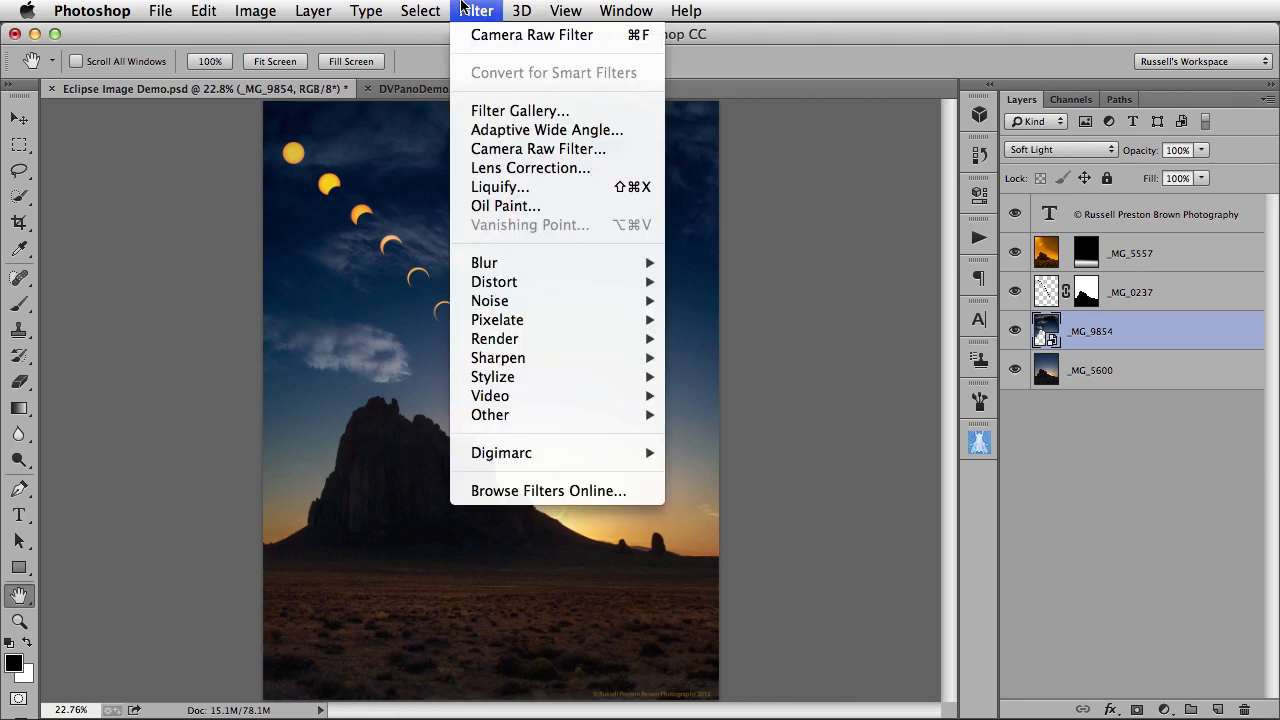
left_click(594, 150)
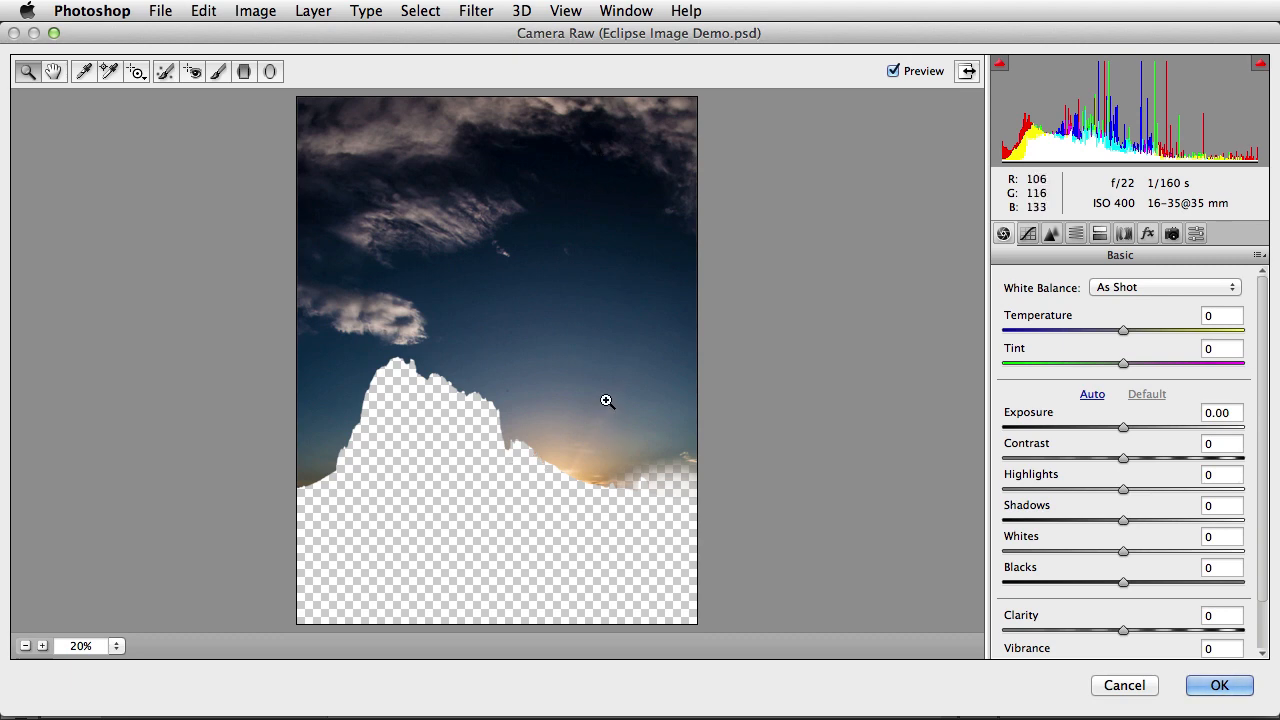
Step: Activate Spot Removal in Heal mode and turn on Visualize Spots to expose the dust spots in the sky
left_click(165, 72)
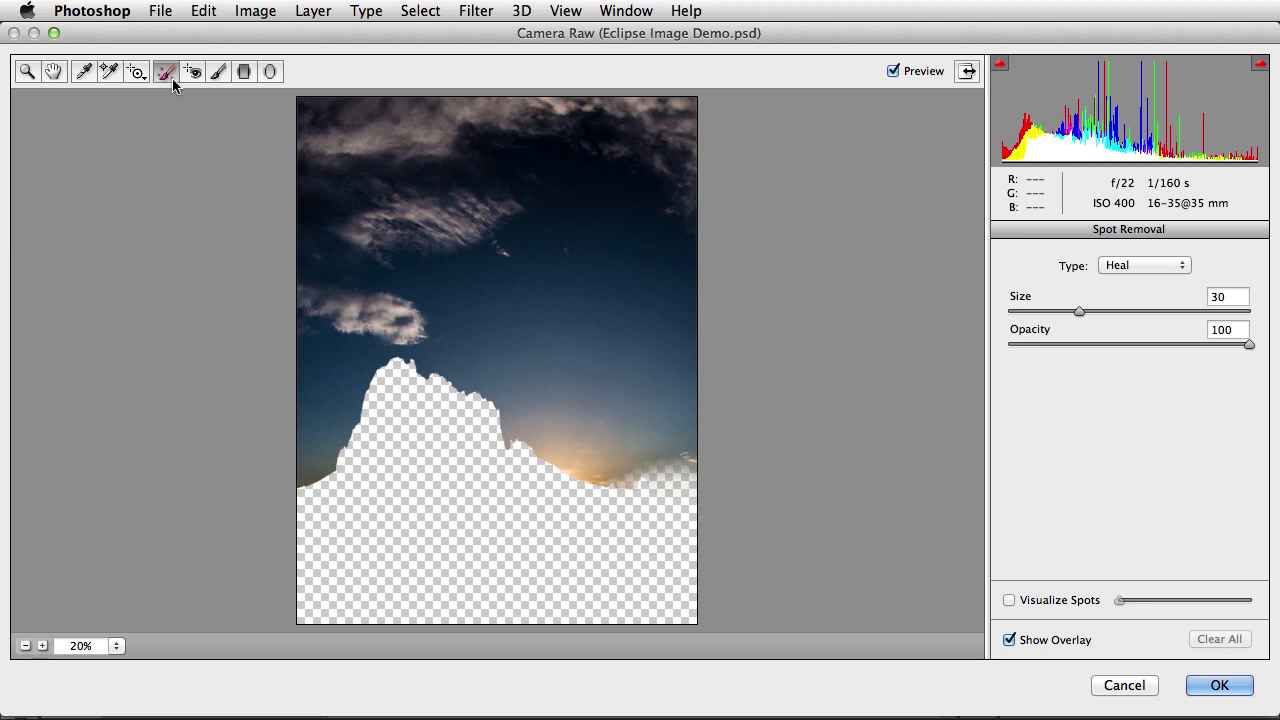
left_click(1065, 601)
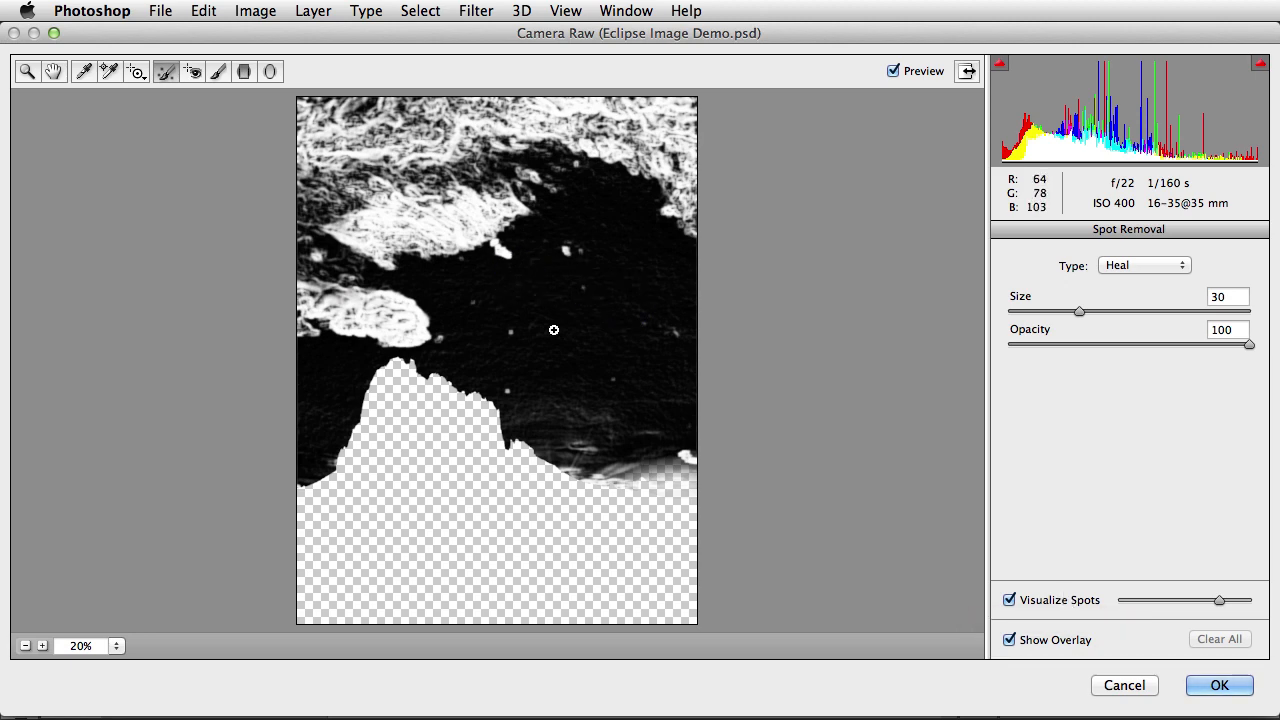
key("super+equal")
key("super+equal")
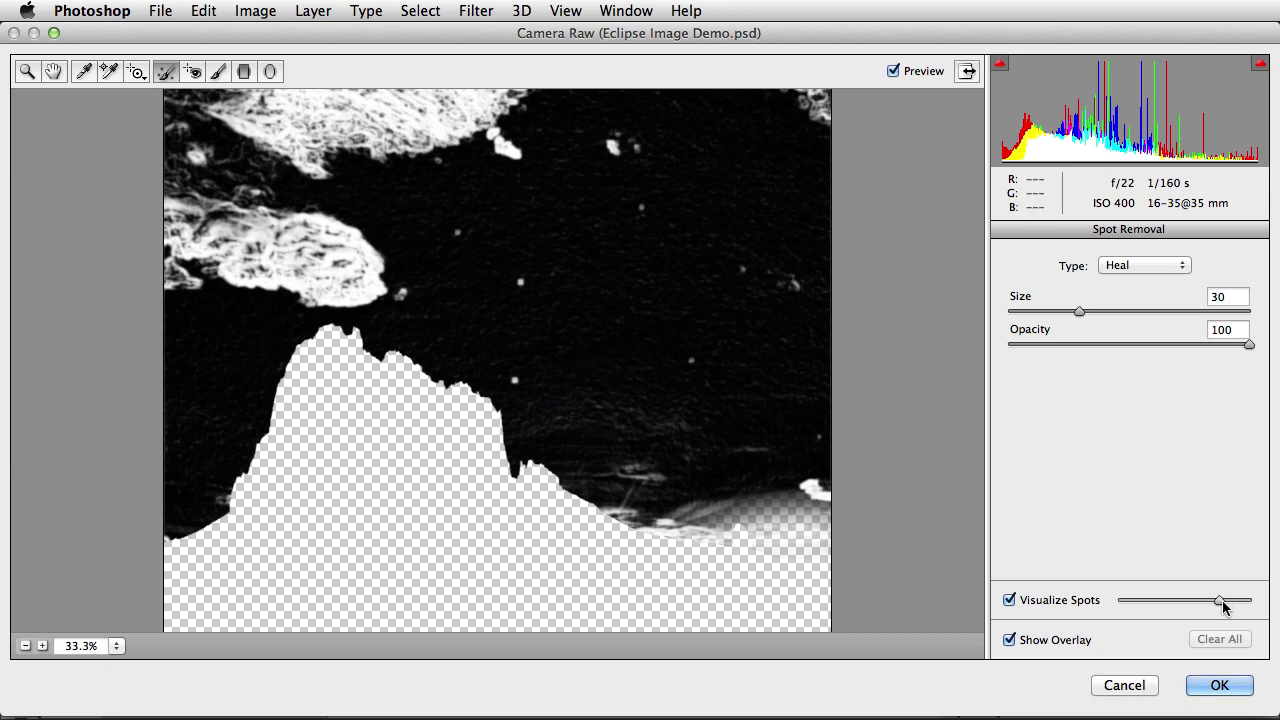
mouse_move(1221, 602)
left_mouse_down()
mouse_move(1208, 601)
mouse_move(1250, 601)
mouse_move(1222, 601)
left_mouse_up()
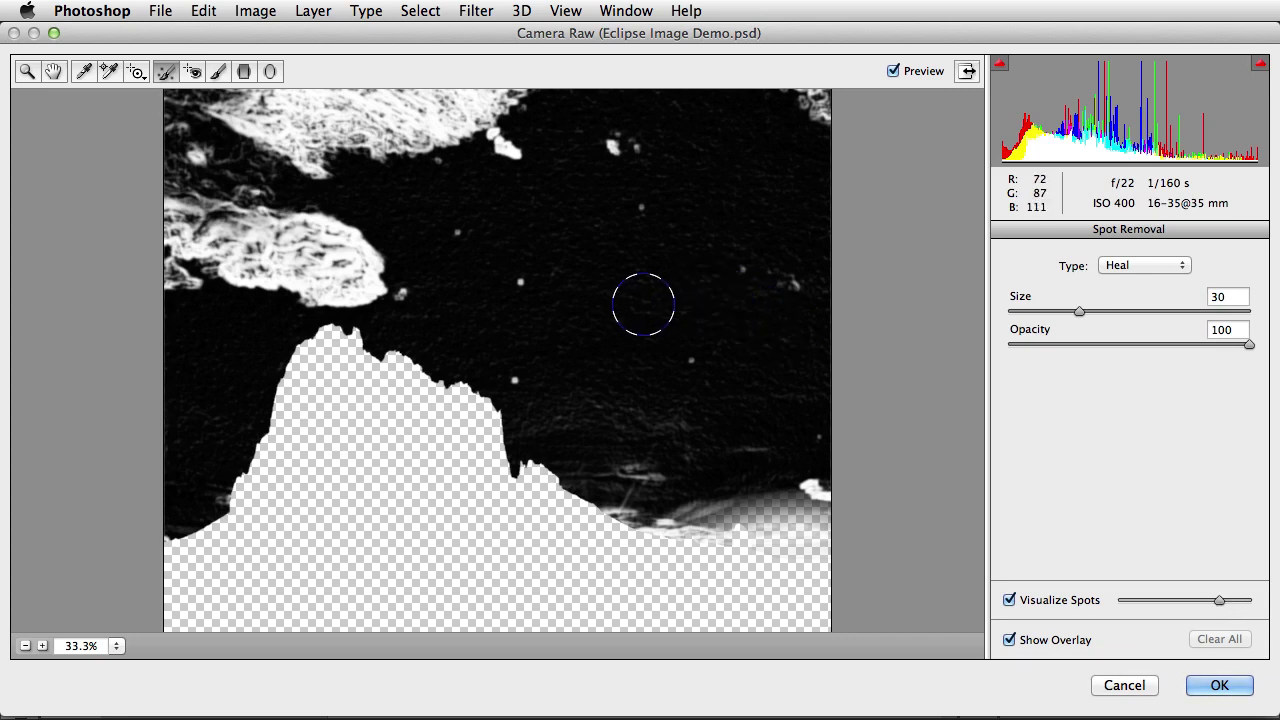
Step: Heal five small dust spots in the open sky using a spot size of 3 and apply the Camera Raw Filter
key("bracketleft")
key("bracketleft")
key("bracketleft")
key("bracketleft")
key("bracketleft")
key("bracketleft")
key("bracketleft")
key("bracketleft")
key("bracketleft")
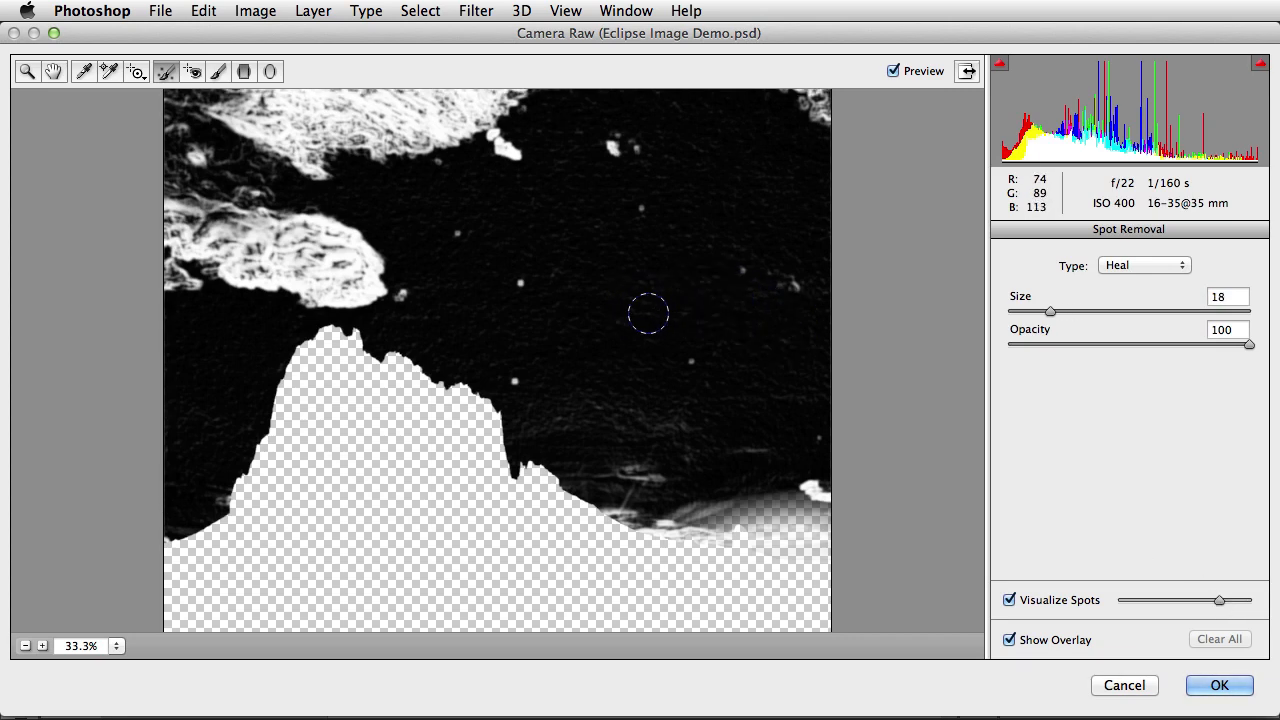
key("bracketleft")
key("bracketleft")
key("bracketleft")
key("bracketleft")
key("bracketleft")
key("bracketleft")
key("bracketleft")
key("bracketleft")
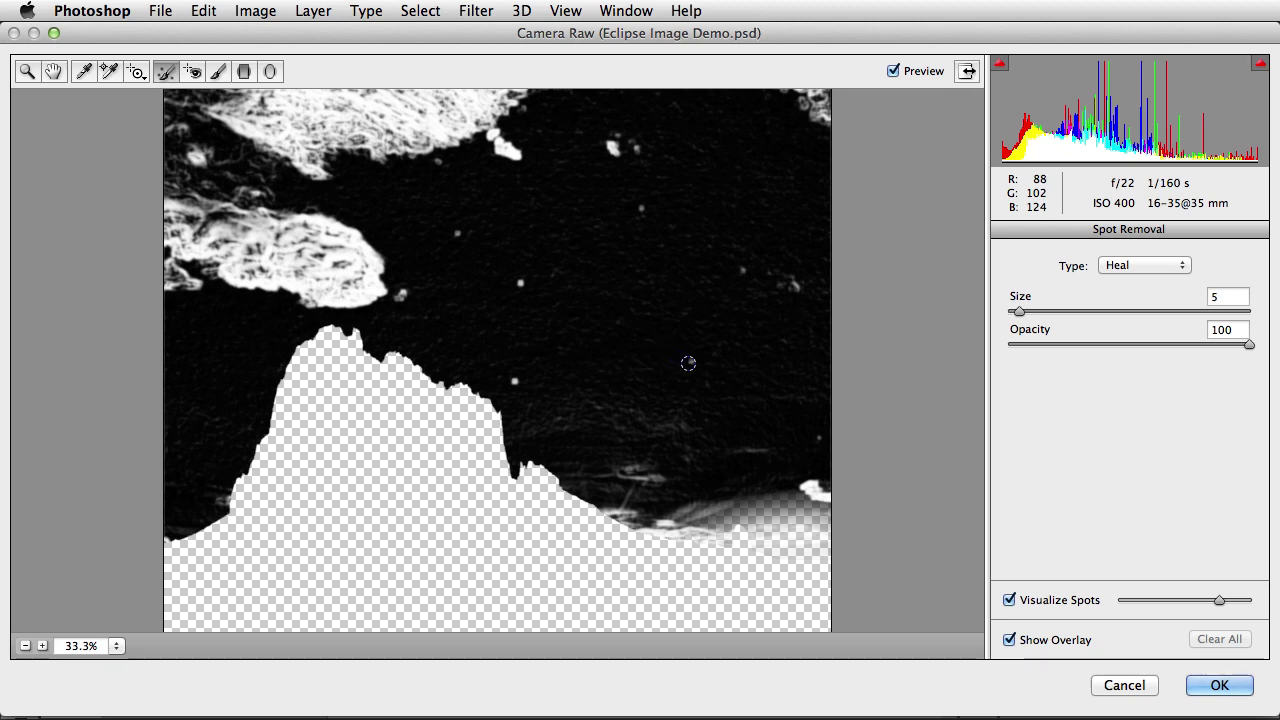
key("bracketleft")
left_click(693, 362)
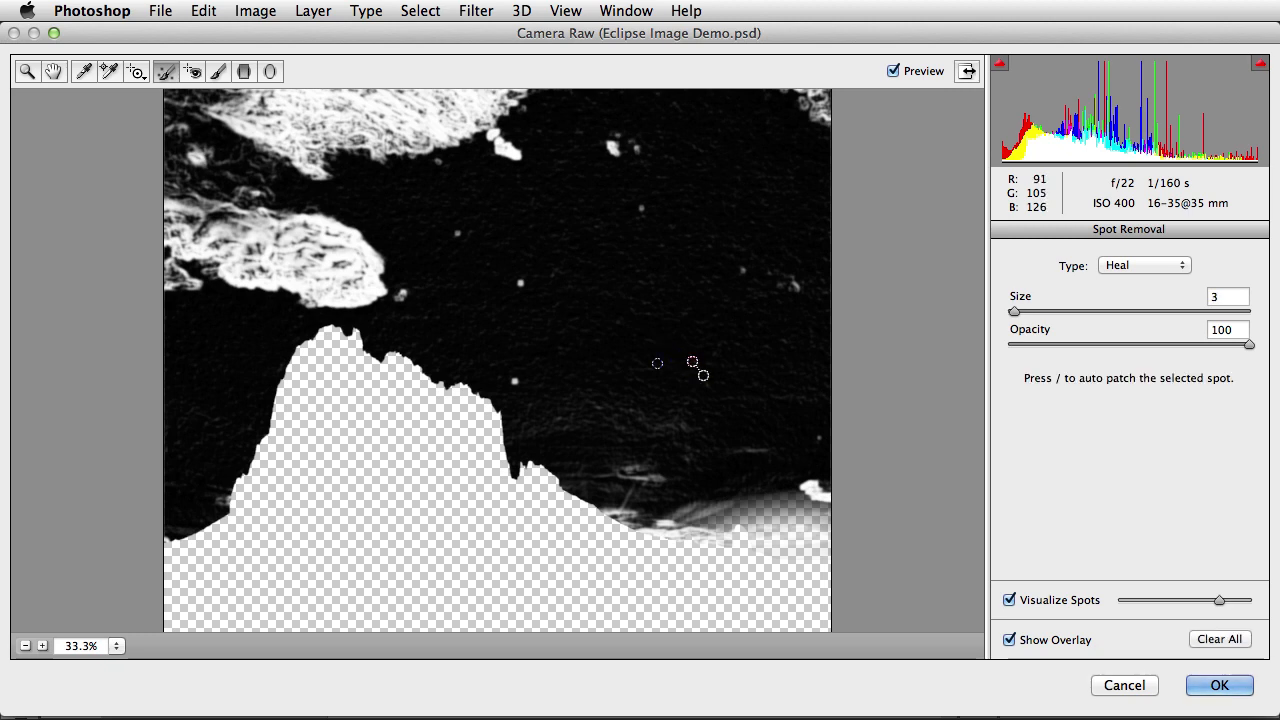
left_click(516, 381)
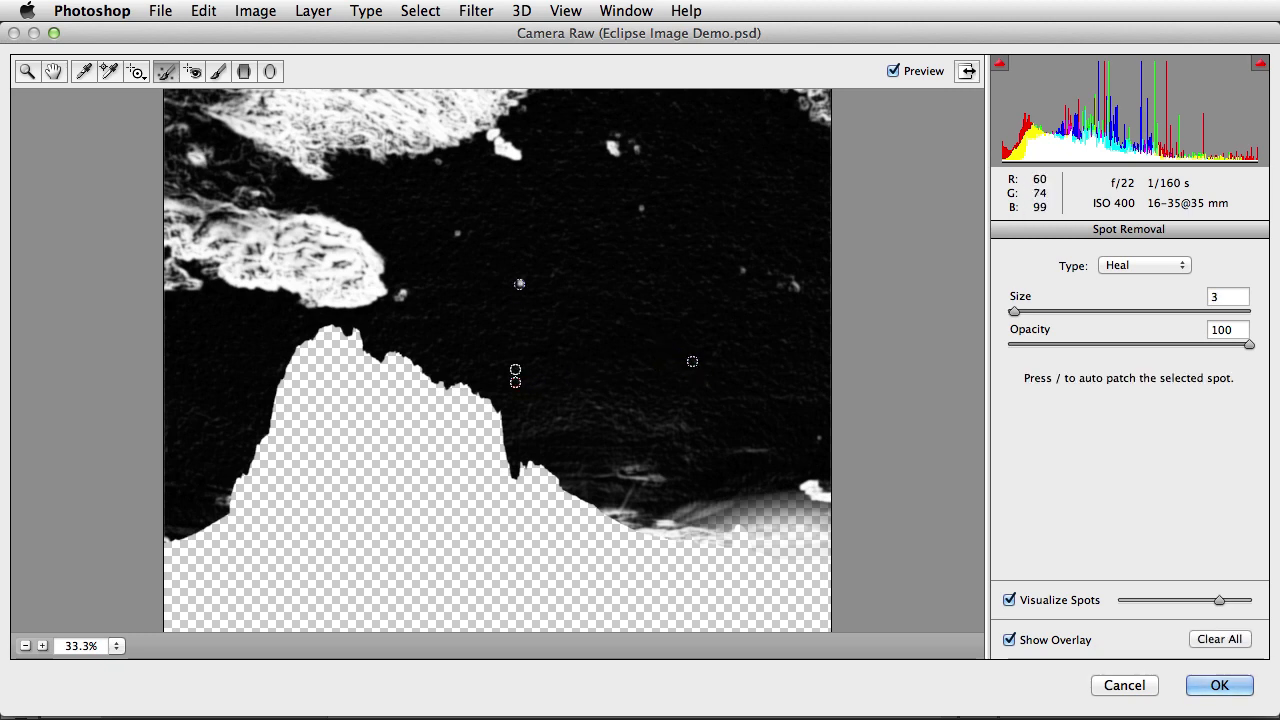
left_click(522, 283)
left_click(655, 195)
left_click(457, 234)
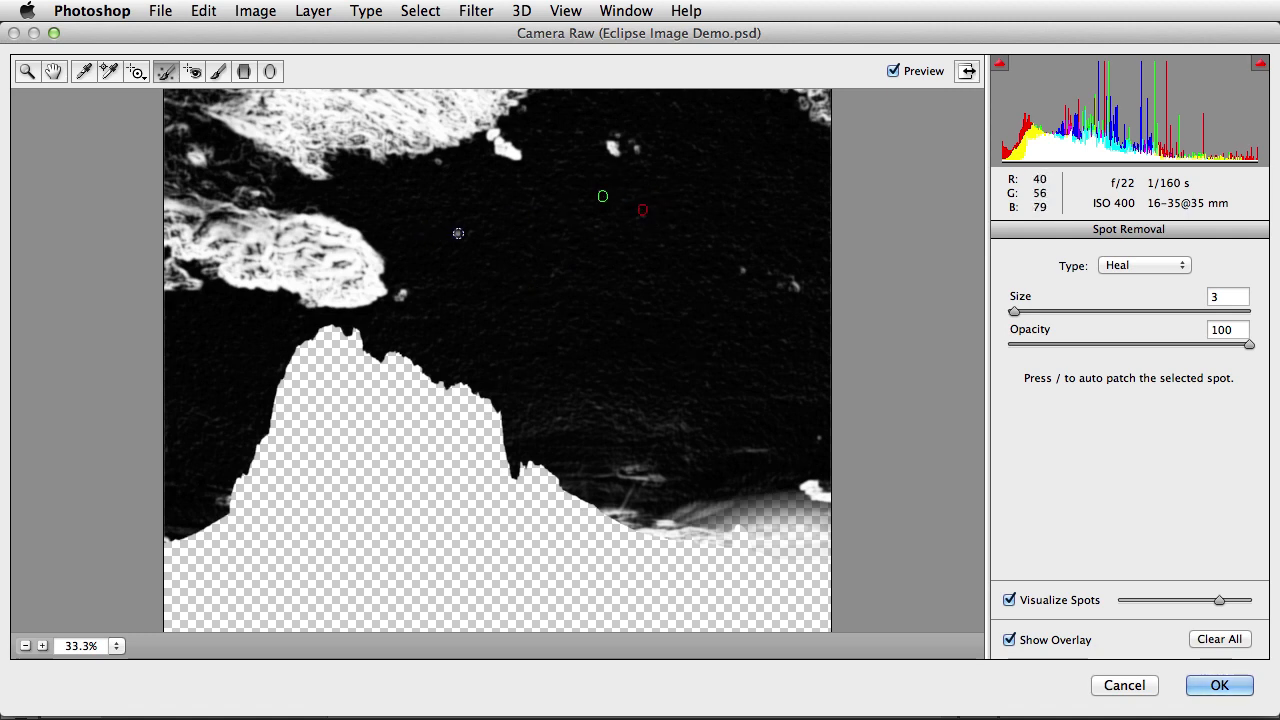
left_click(1225, 686)
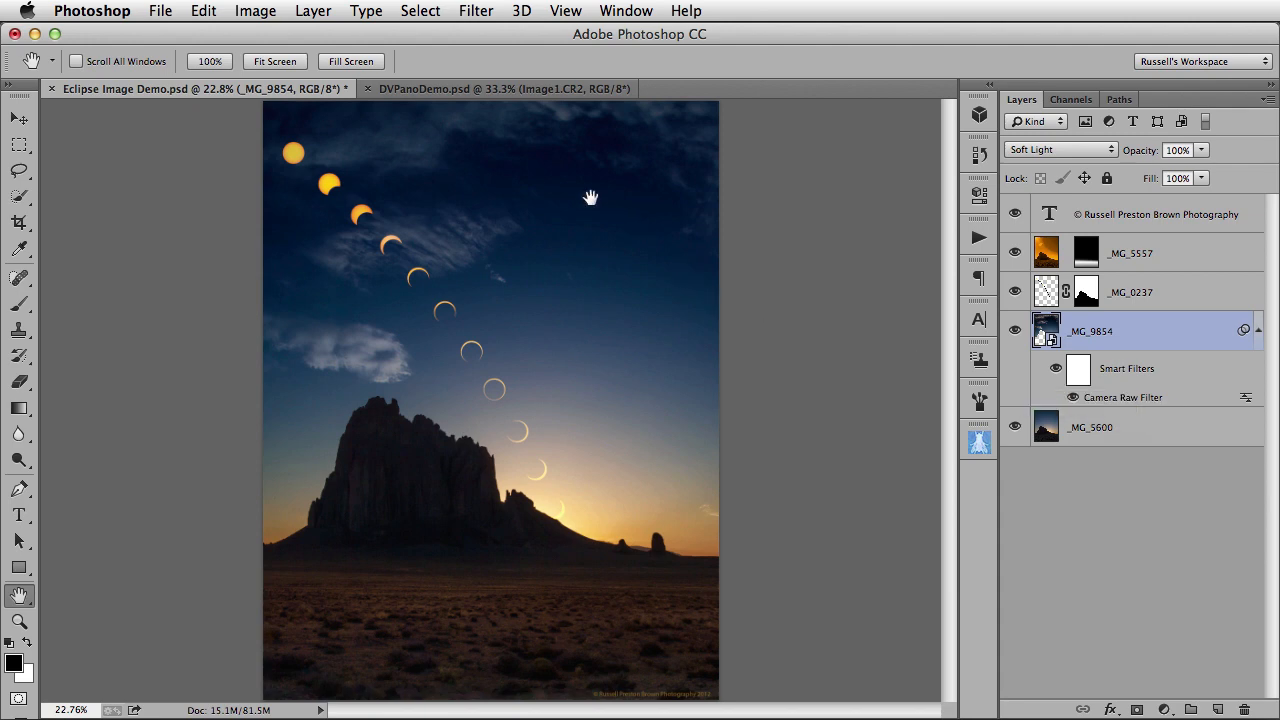
Step: Switch to the DVPanoDemo.psd document and toggle the Image3.CR2 layer off and on to inspect the panorama's layers
left_click(526, 90)
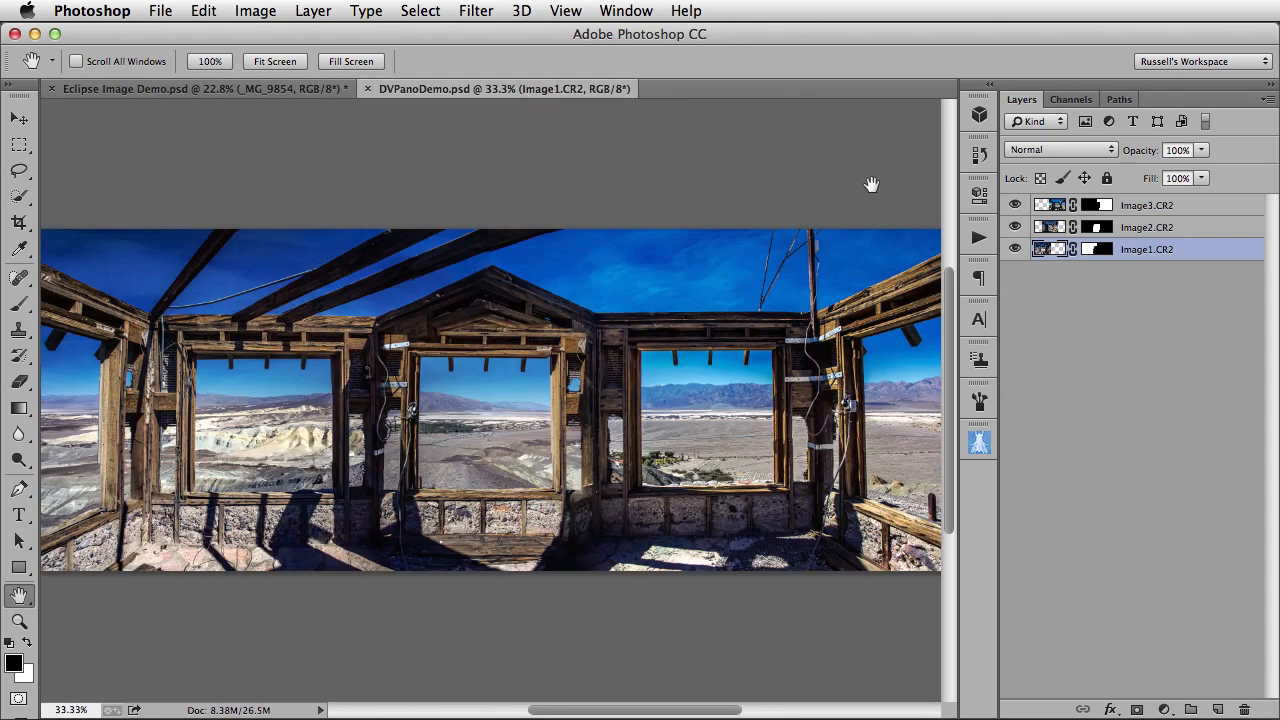
left_click(1016, 206)
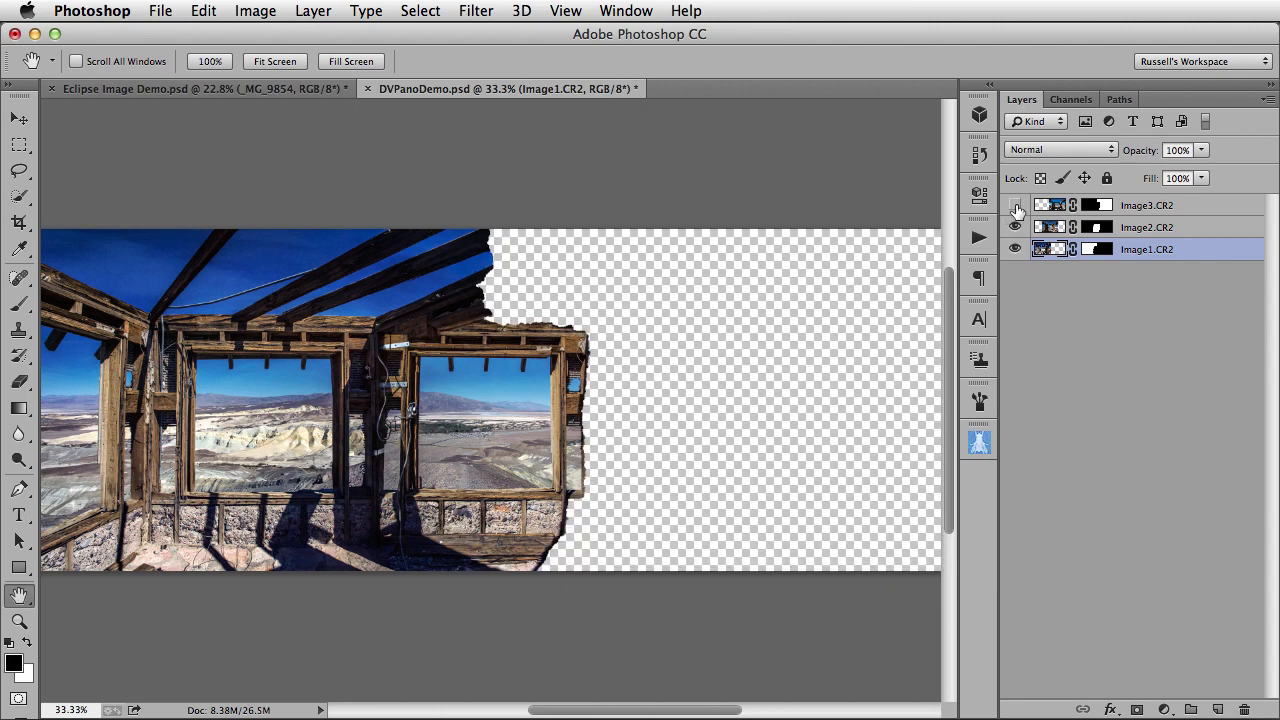
left_click(1016, 207)
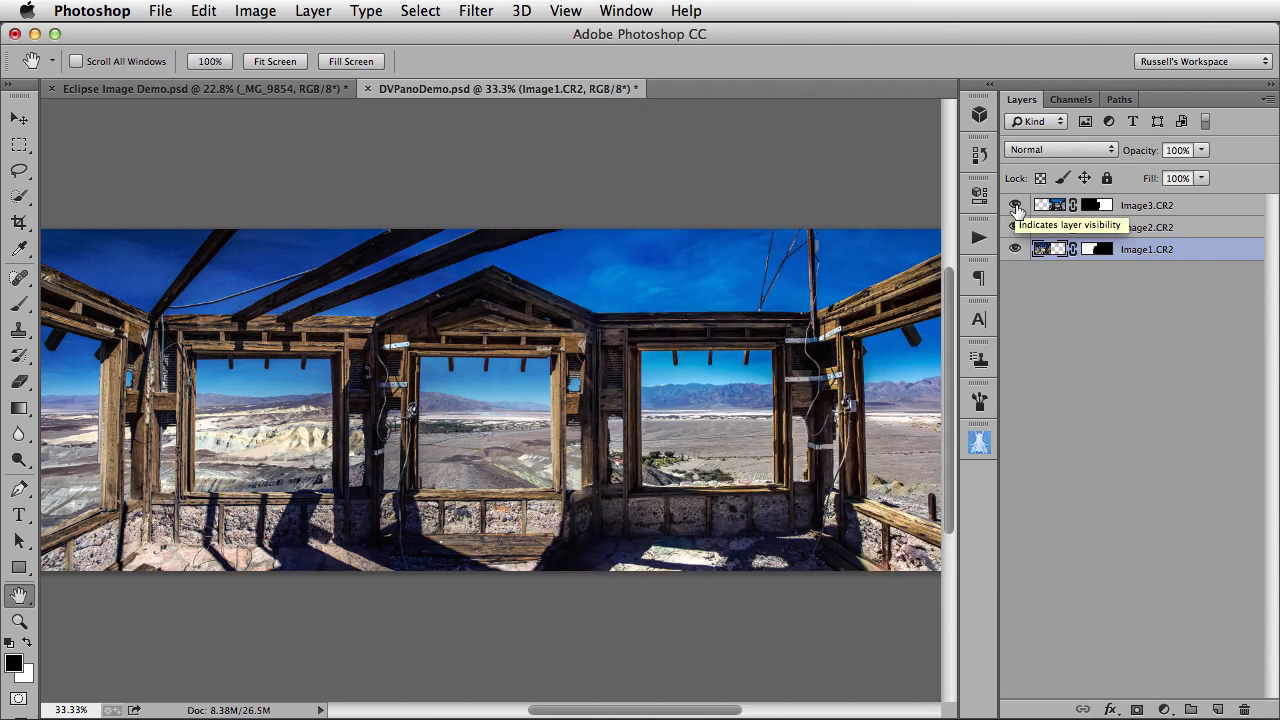
Step: Convert the Image1.CR2, Image2.CR2 and Image3.CR2 layers together for smart filters and open the result in the Camera Raw Filter
left_click(1042, 206)
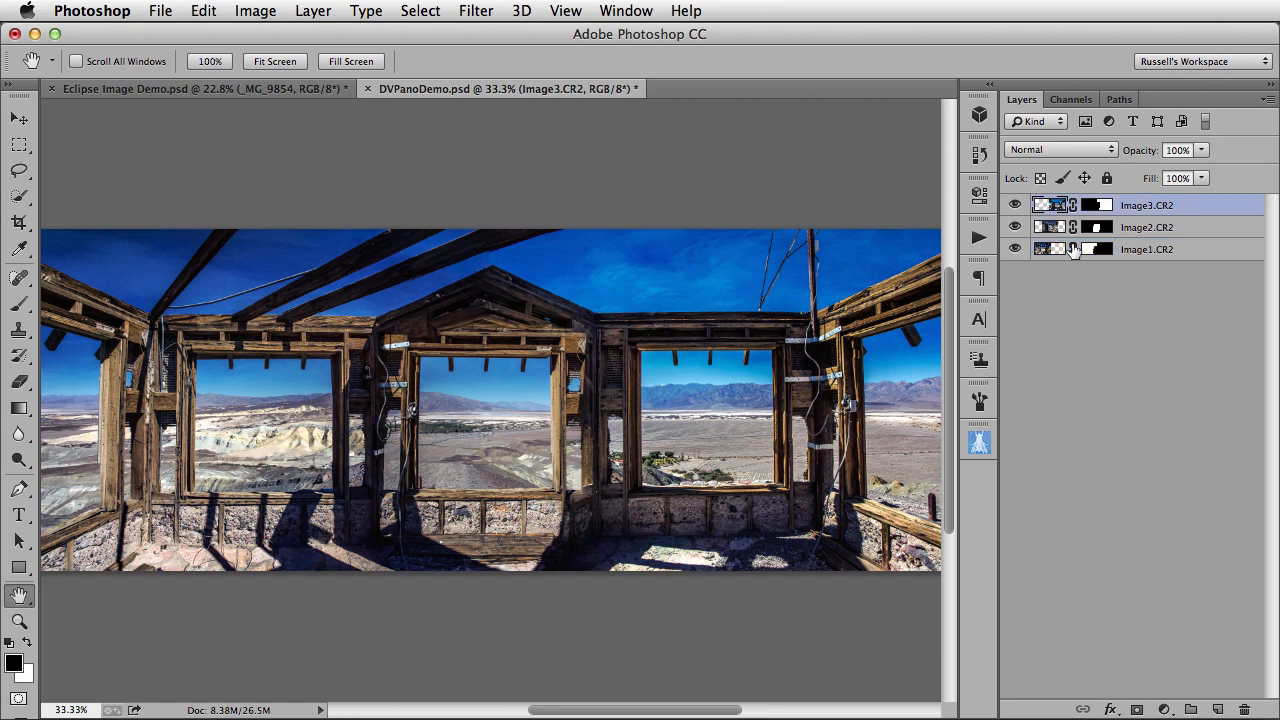
left_click(1052, 255, "shift")
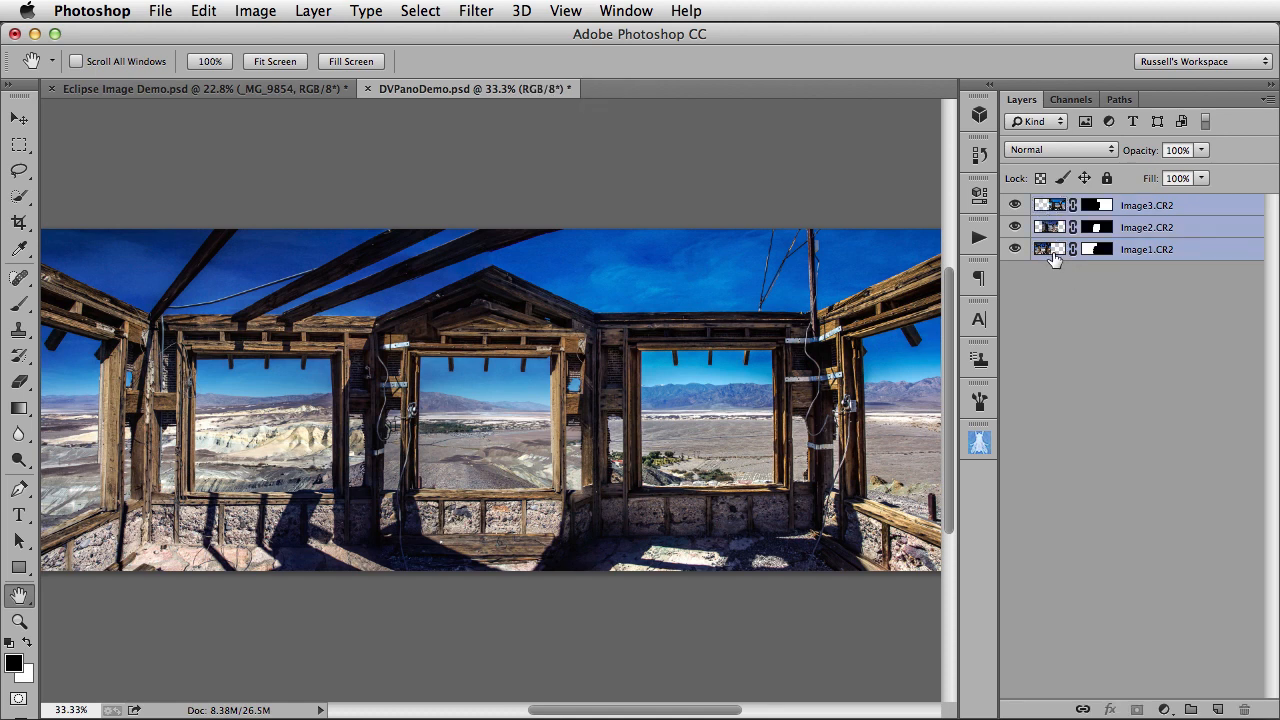
left_click(463, 10)
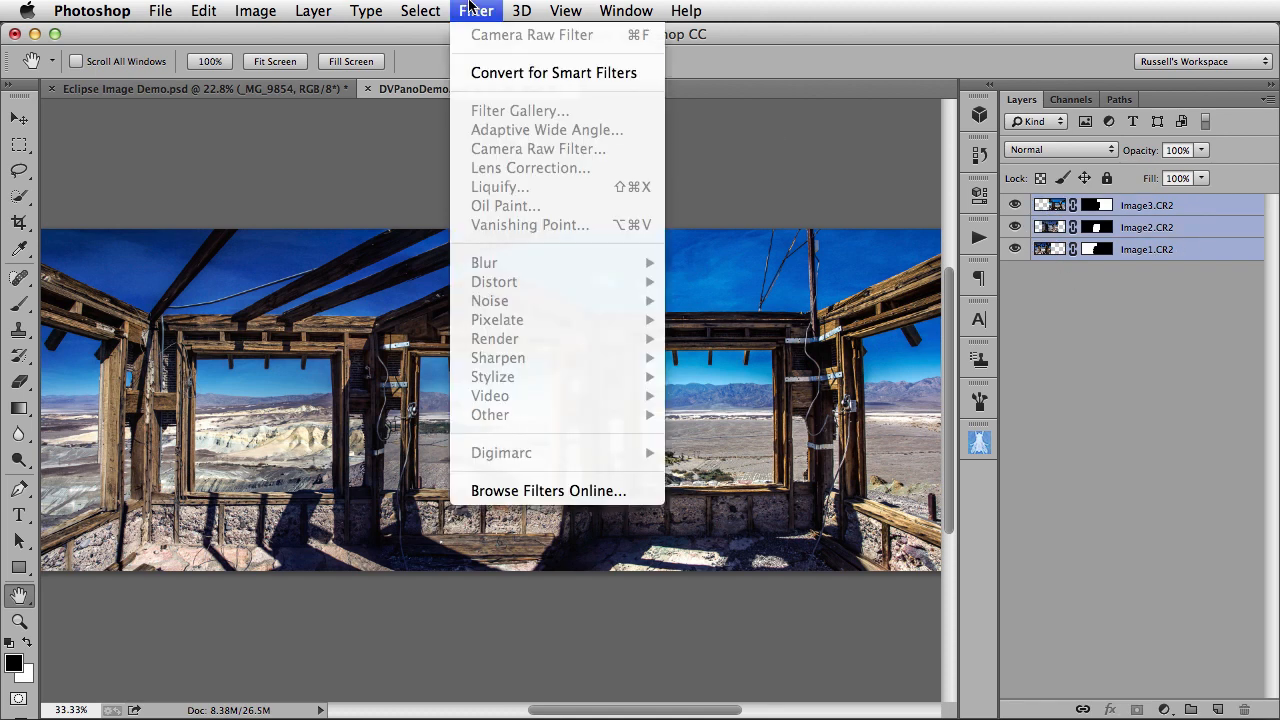
left_click(510, 73)
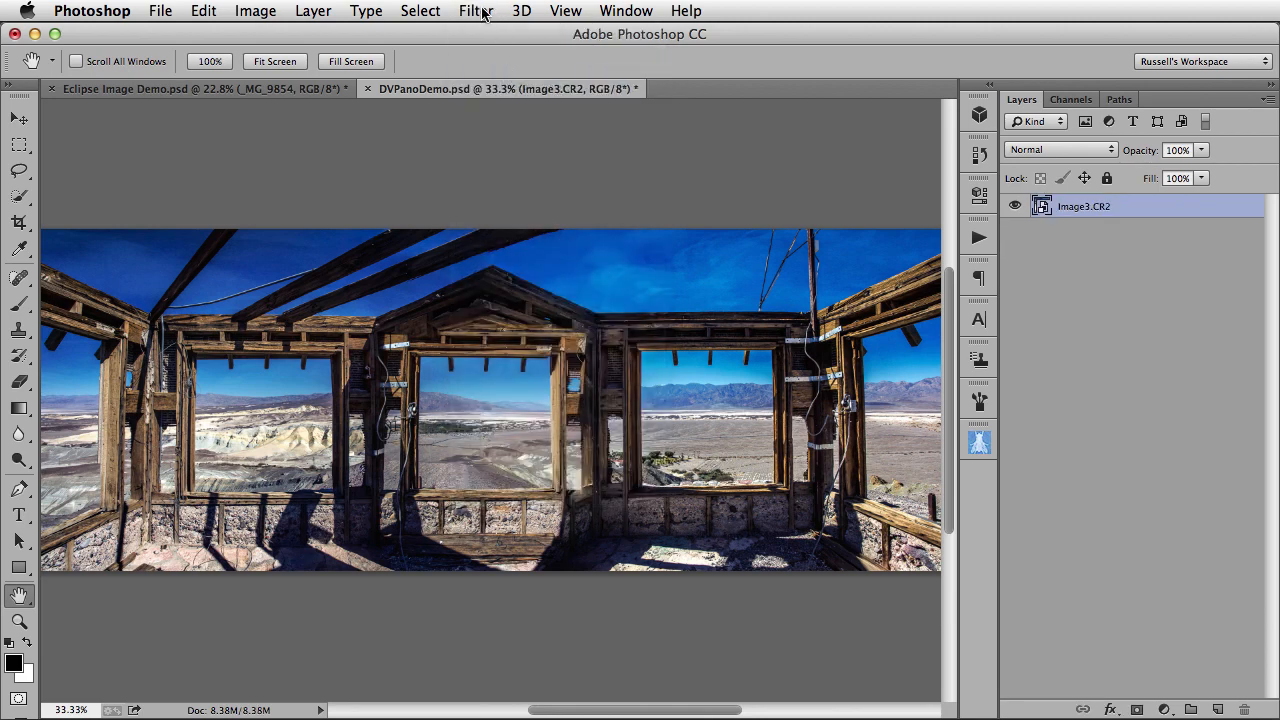
left_click(484, 12)
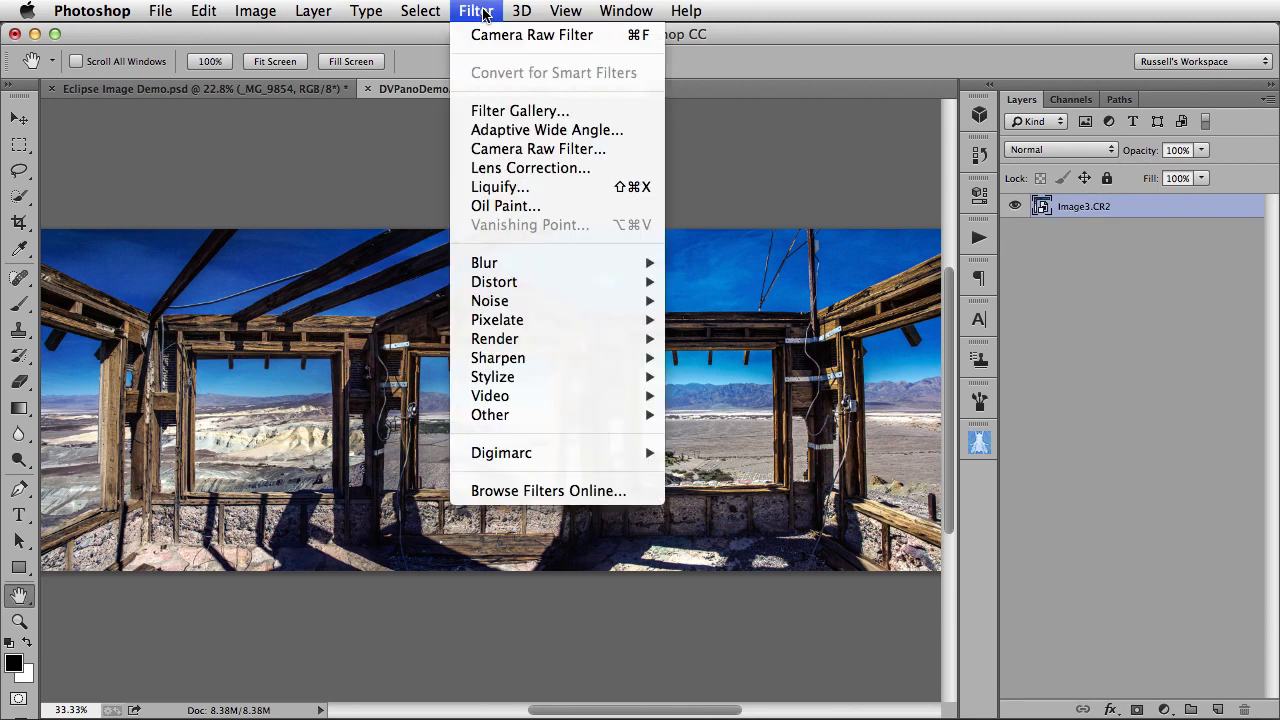
left_click(571, 150)
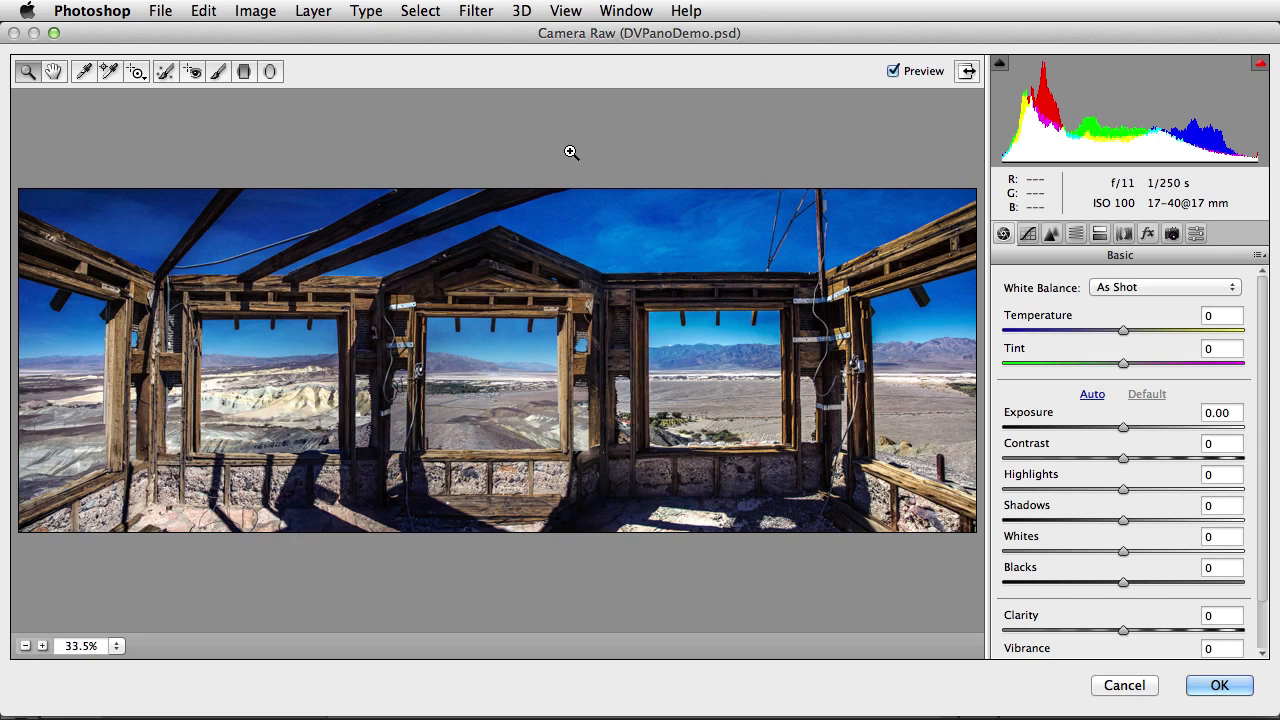
Step: Draw a wide Radial Filter ellipse centred on the middle window, spanning the three windows, and set its effect to Outside
left_click(271, 73)
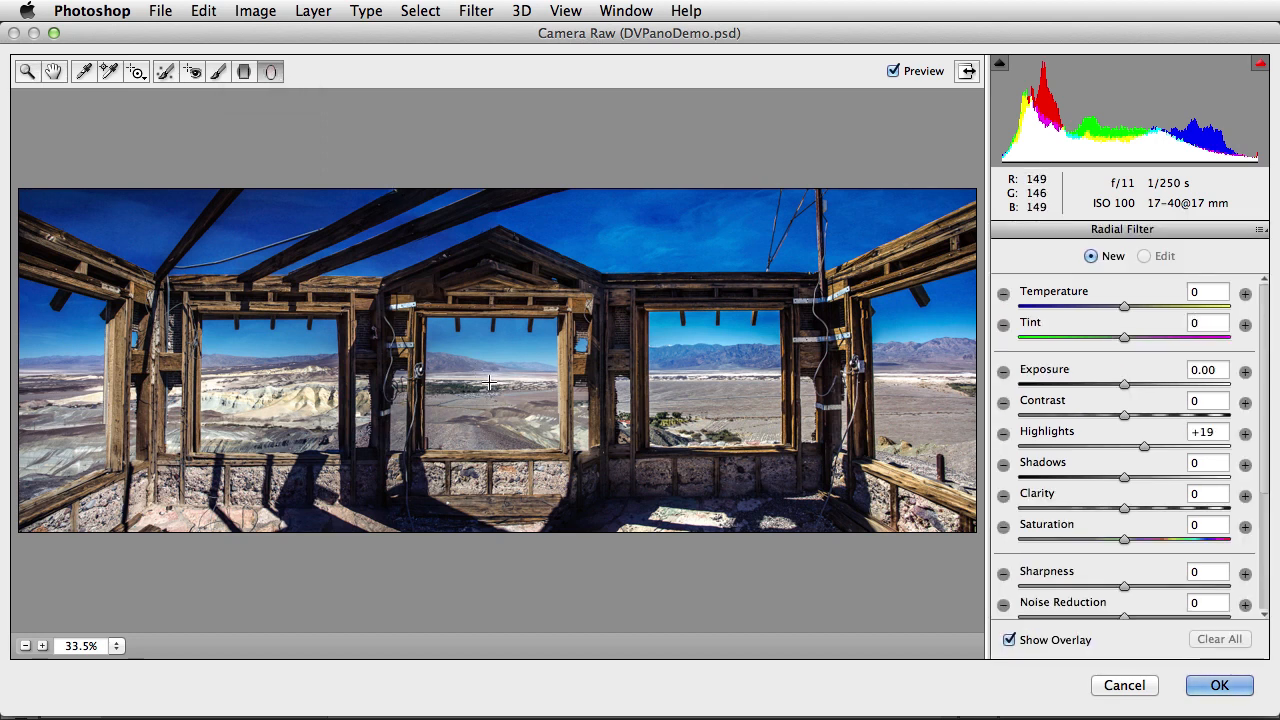
left_click_drag(490, 387, 708, 461)
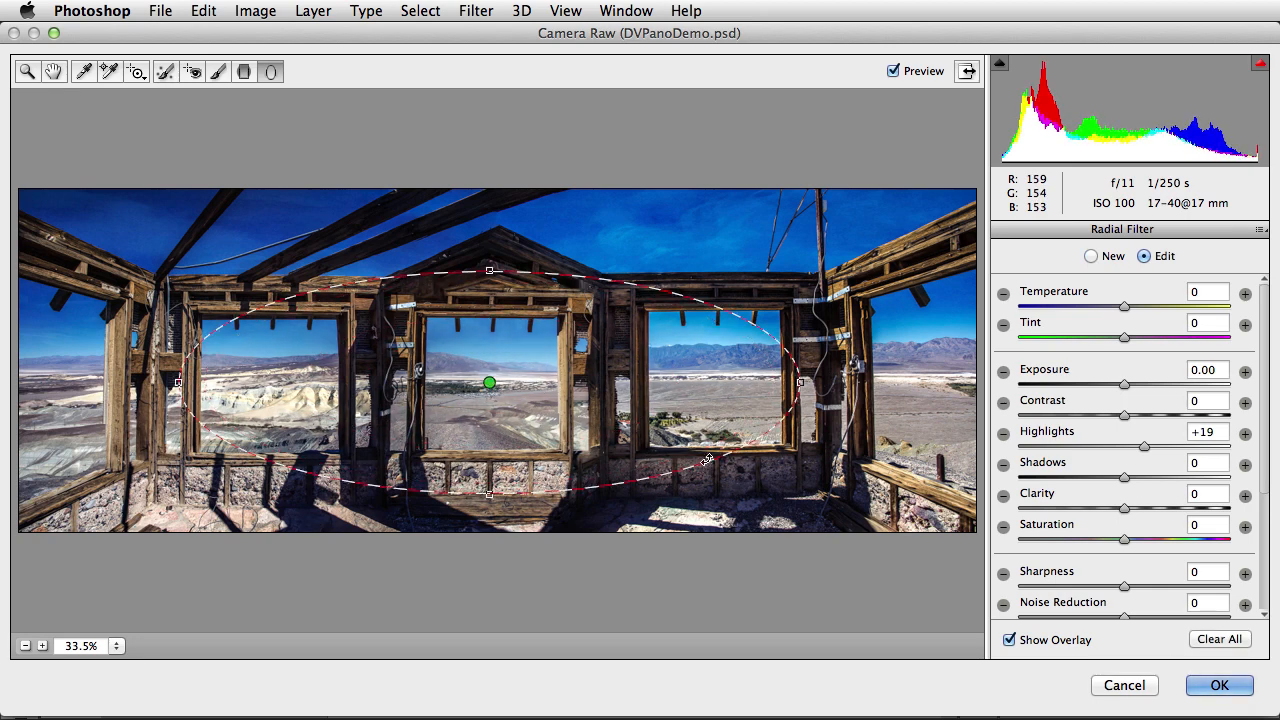
scroll(1273, 543, "down", 5)
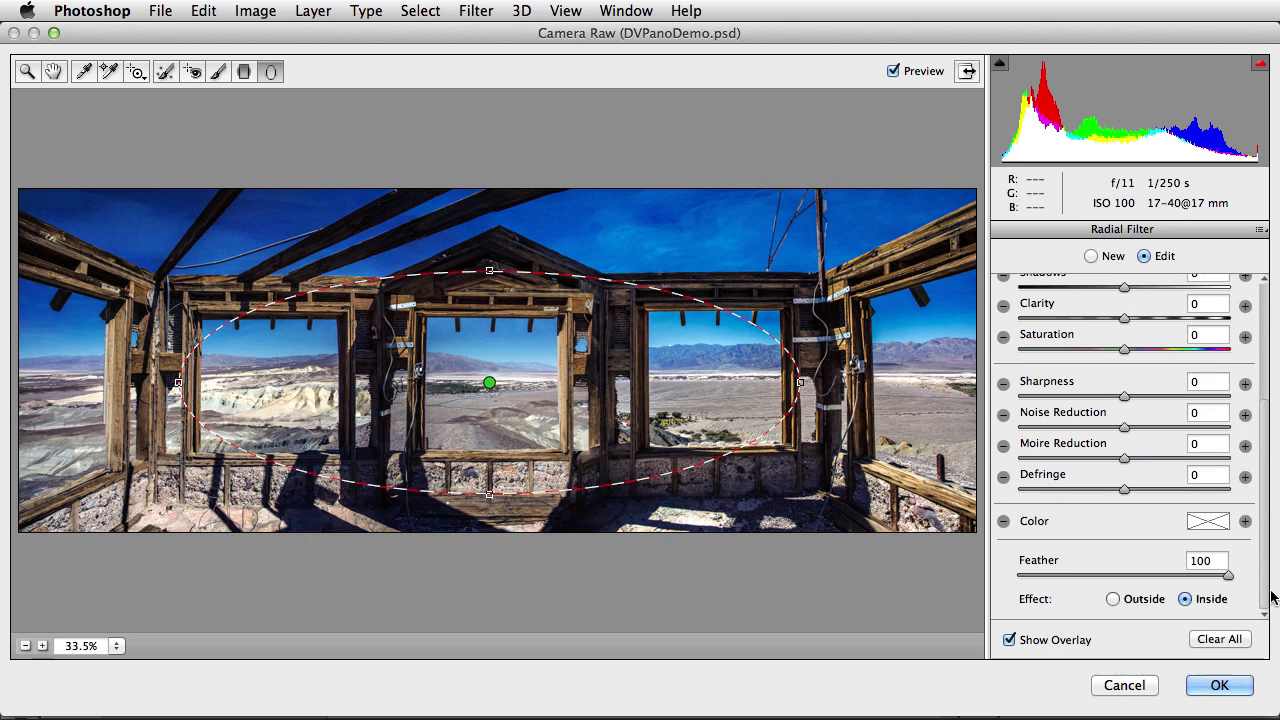
left_click(1152, 601)
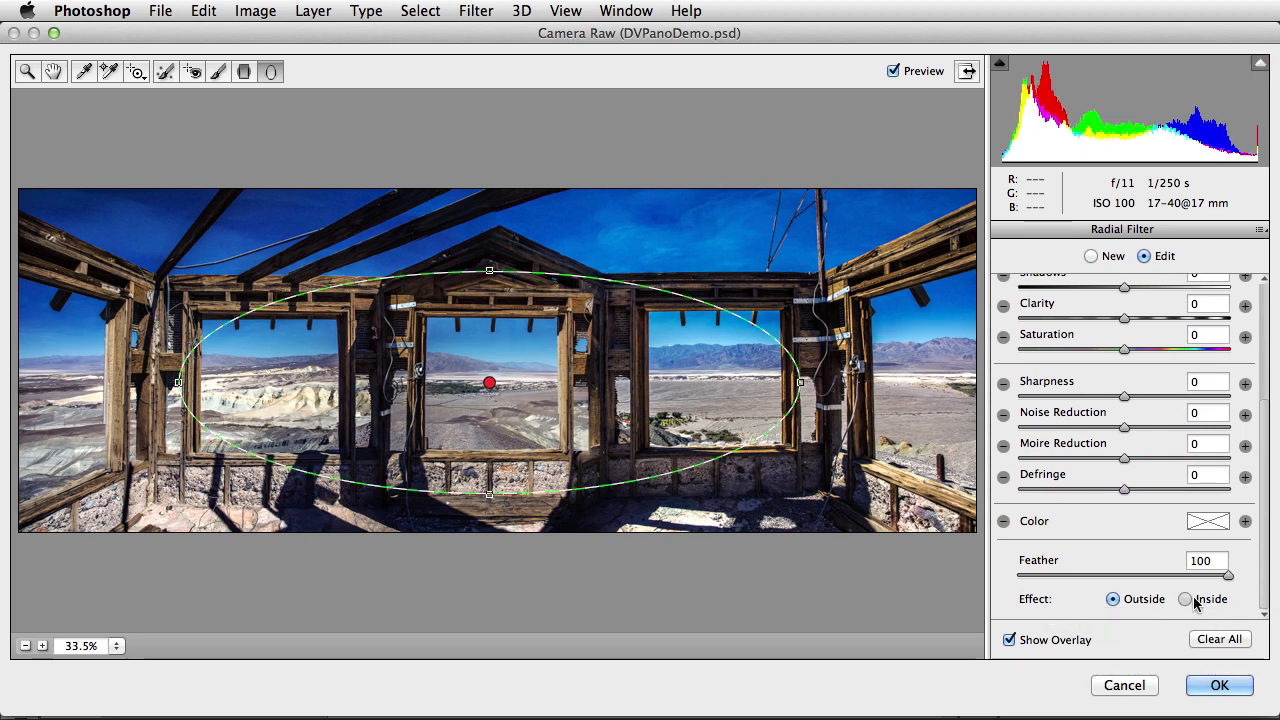
left_click(1188, 599)
left_click(1146, 600)
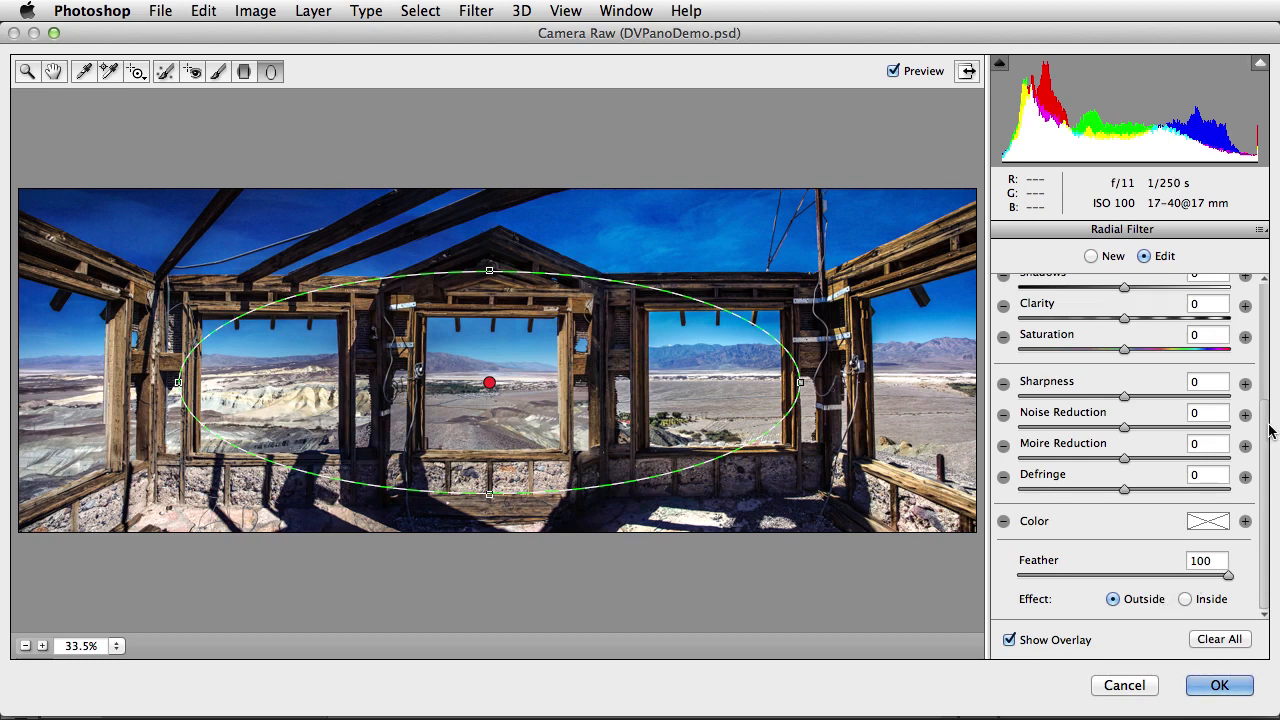
Step: Set the radial filter's Exposure to -1.50 and shift the ellipse slightly down and to the right
left_click_drag(1264, 425, 1254, 252)
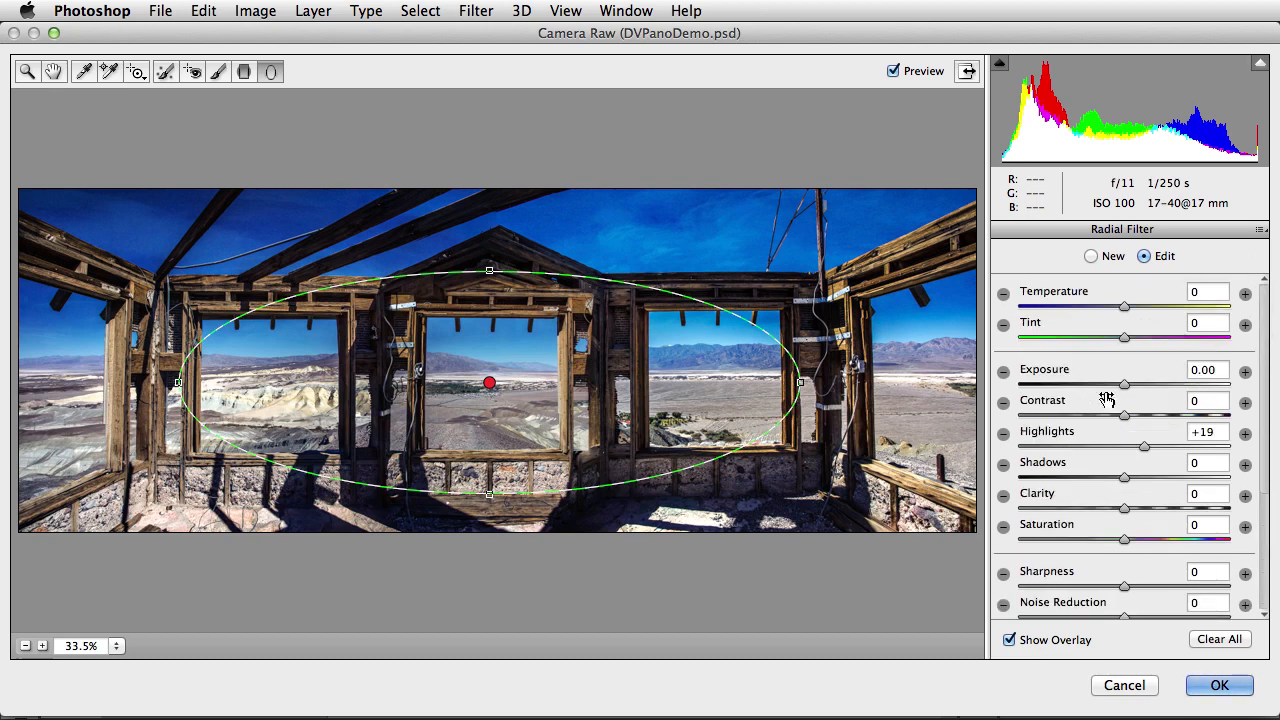
left_click_drag(1122, 385, 1087, 391)
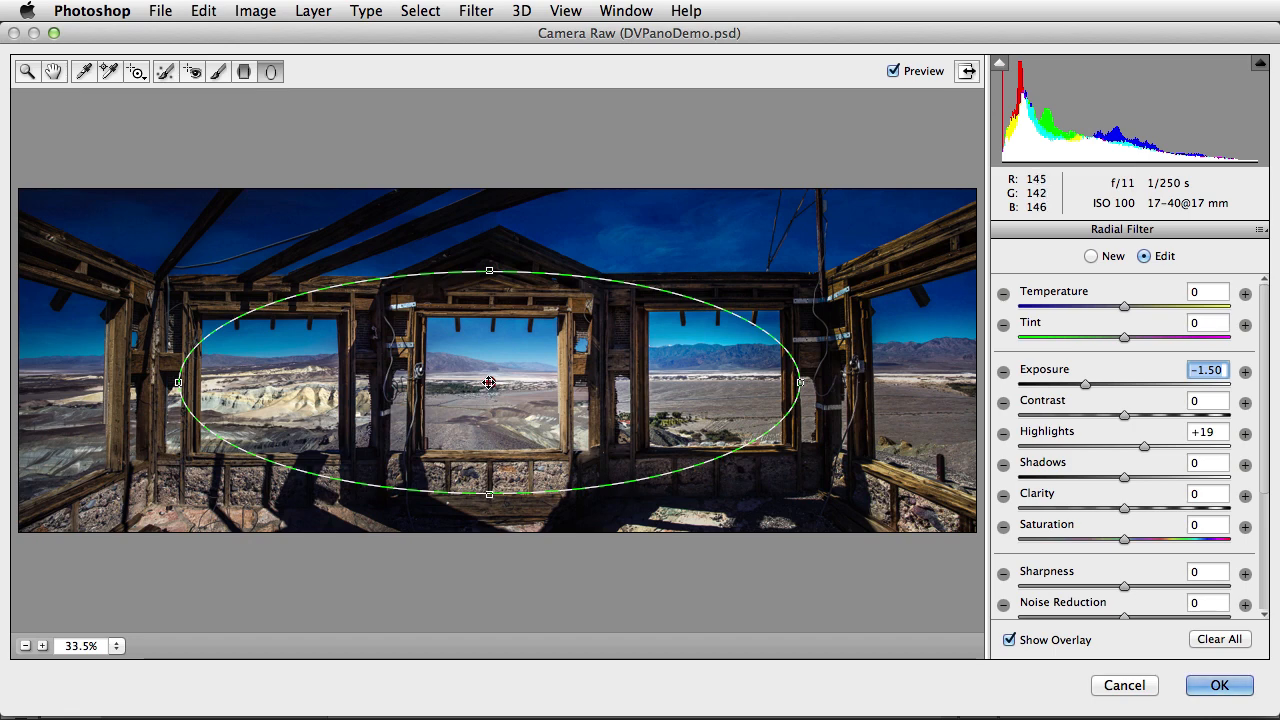
mouse_move(489, 382)
left_mouse_down()
mouse_move(734, 365)
mouse_move(477, 371)
mouse_move(285, 397)
mouse_move(466, 314)
mouse_move(815, 236)
mouse_move(842, 263)
mouse_move(790, 410)
mouse_move(640, 458)
mouse_move(460, 395)
mouse_move(495, 390)
left_mouse_up()
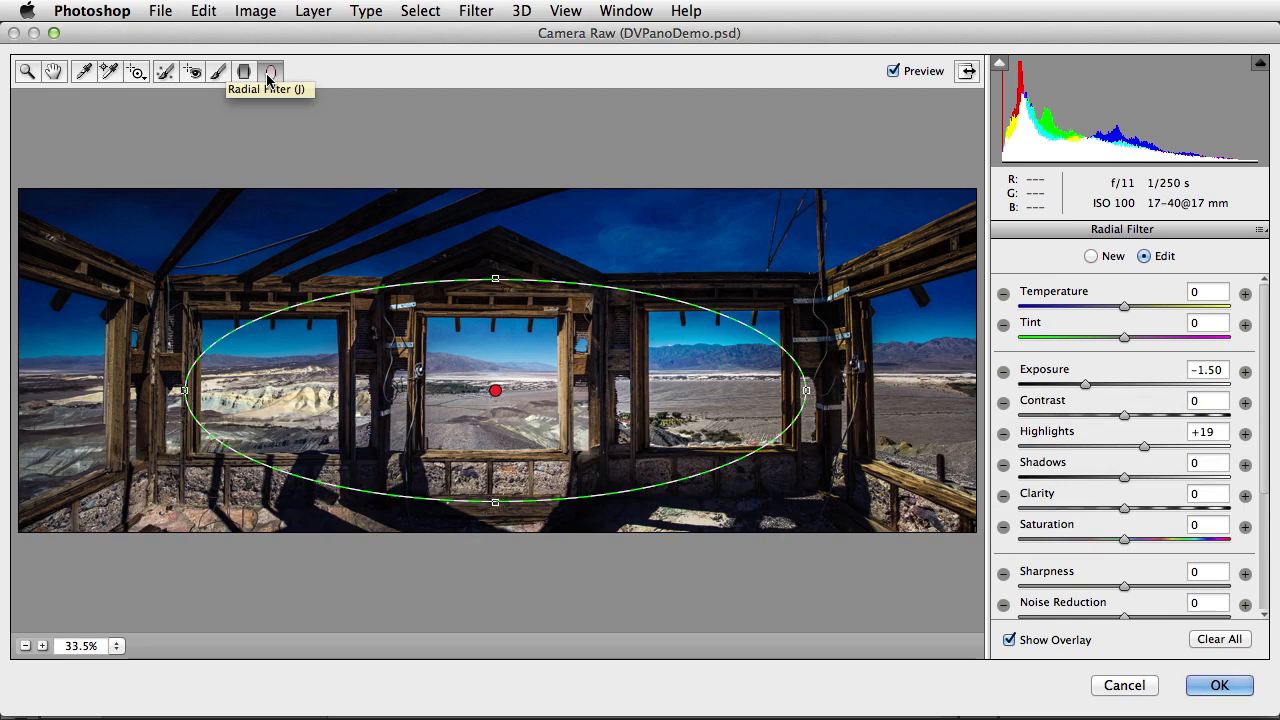
Step: Apply the Camera Raw radial filter adjustments to the panorama as a smart filter
left_click(1218, 686)
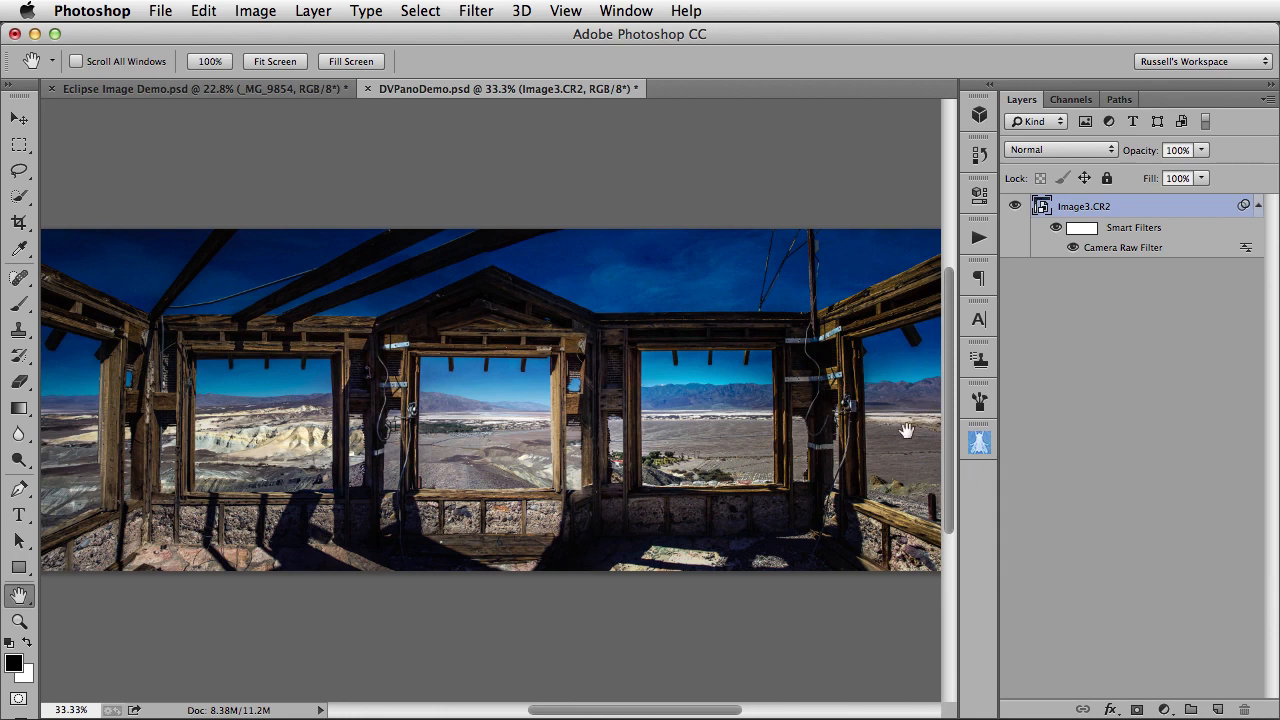
left_click(476, 11)
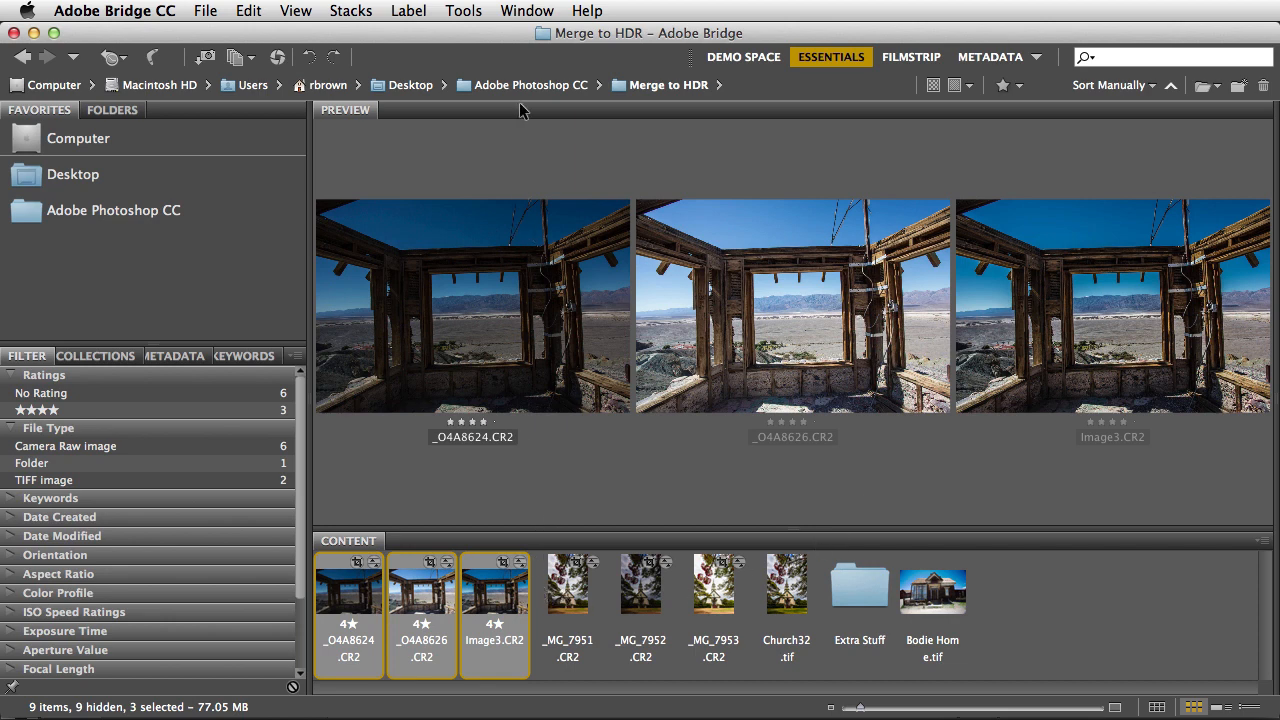
Step: In Adobe Bridge, open the selected _O4A8624.CR2, _O4A8626.CR2 and Image3.CR2 files together in Merge to HDR Pro
left_click(466, 10)
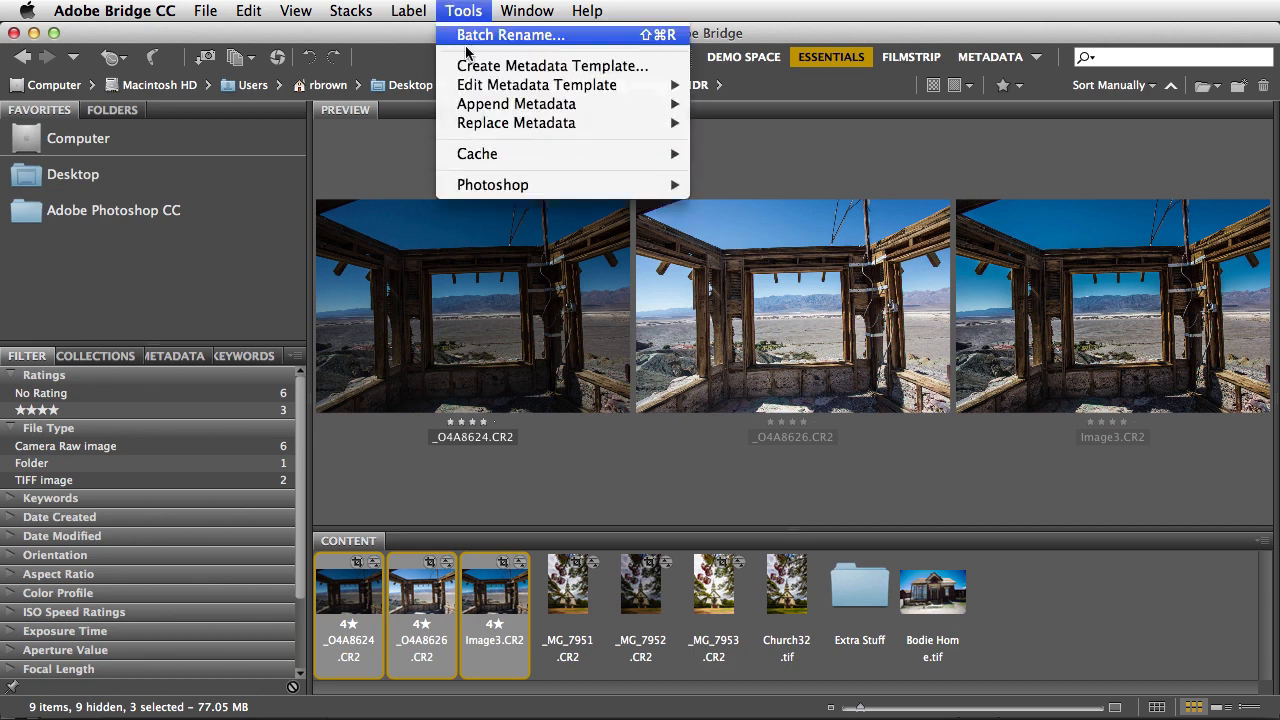
mouse_move(525, 185)
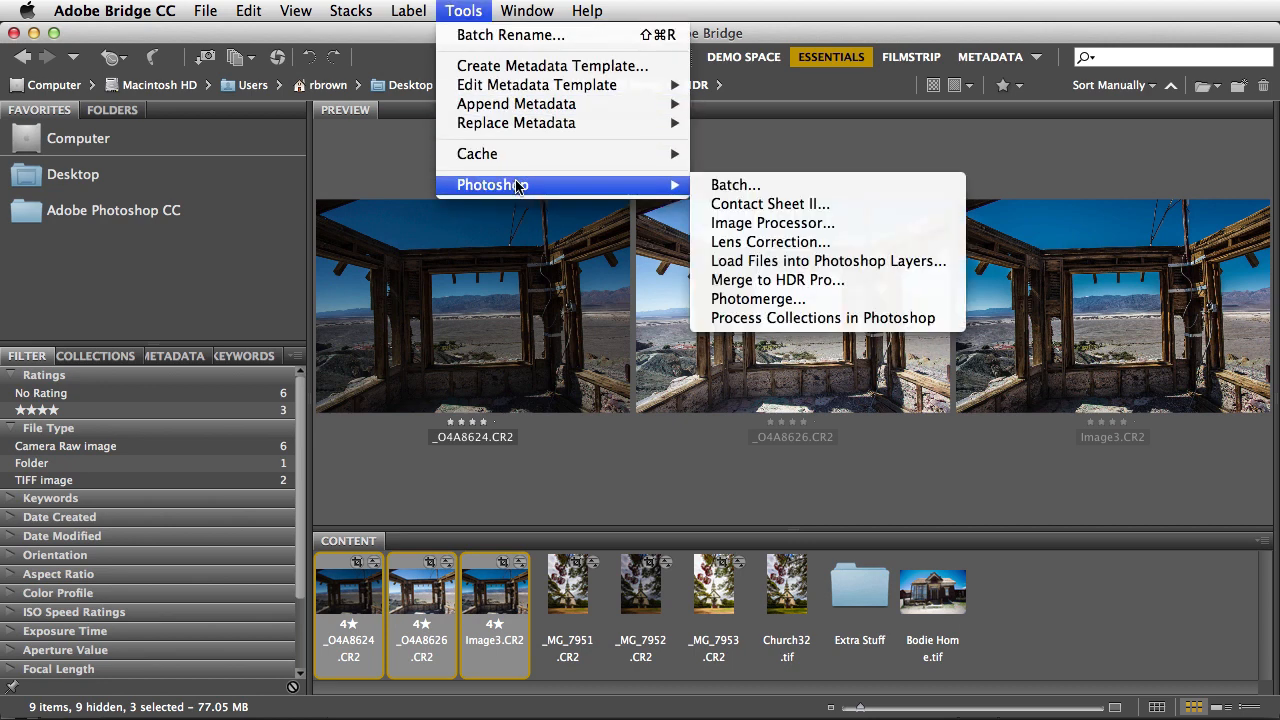
left_click(857, 286)
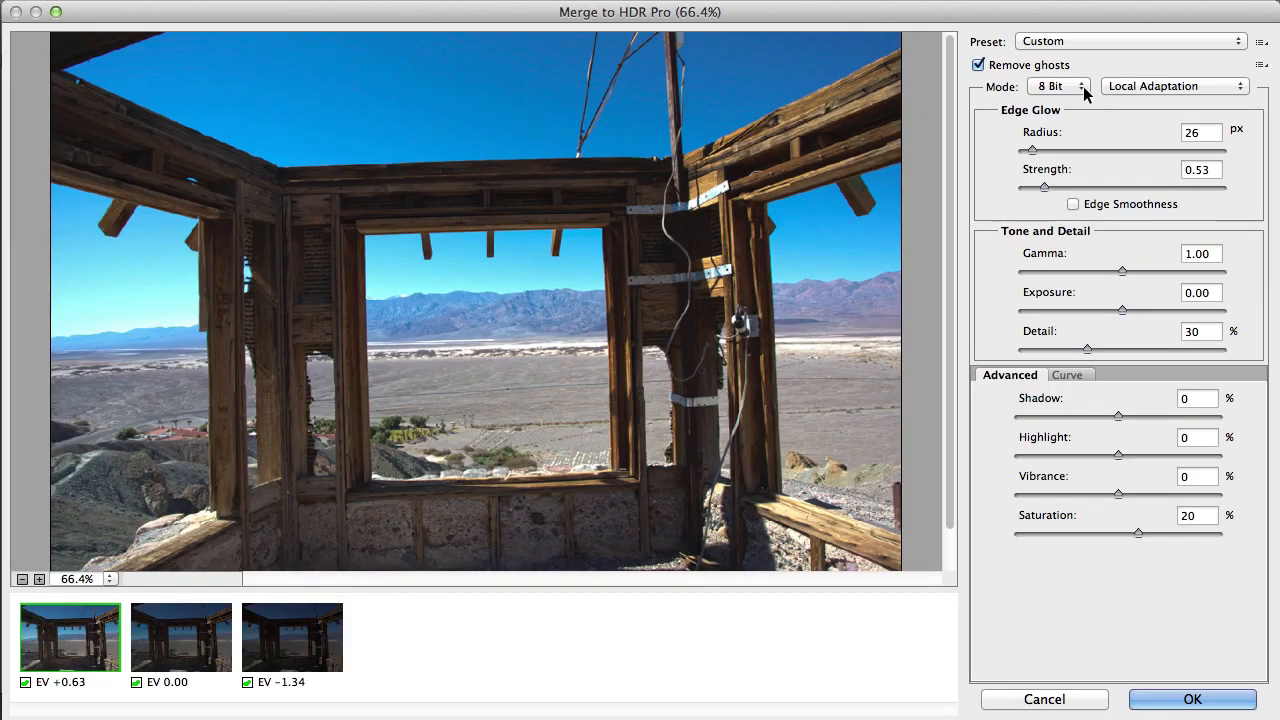
Step: Set the HDR merge mode to 32 Bit and continue toning the merged image in Adobe Camera Raw
left_click(1083, 86)
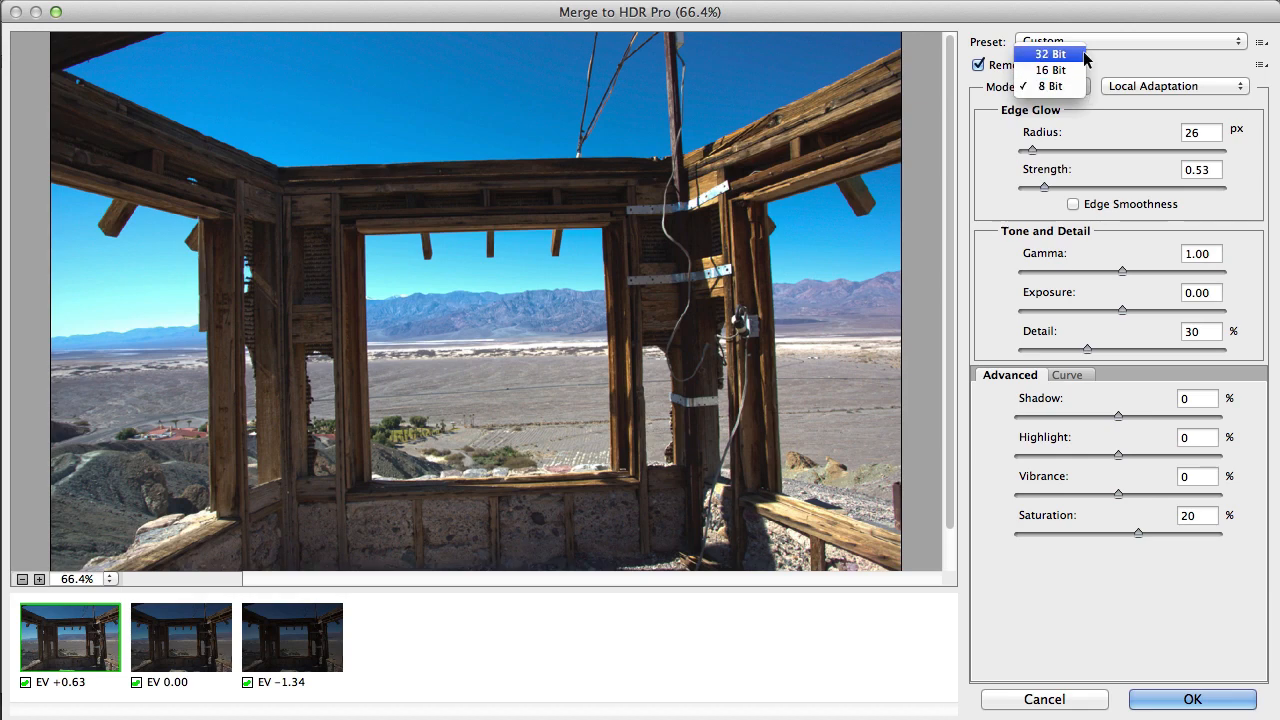
left_click(1050, 54)
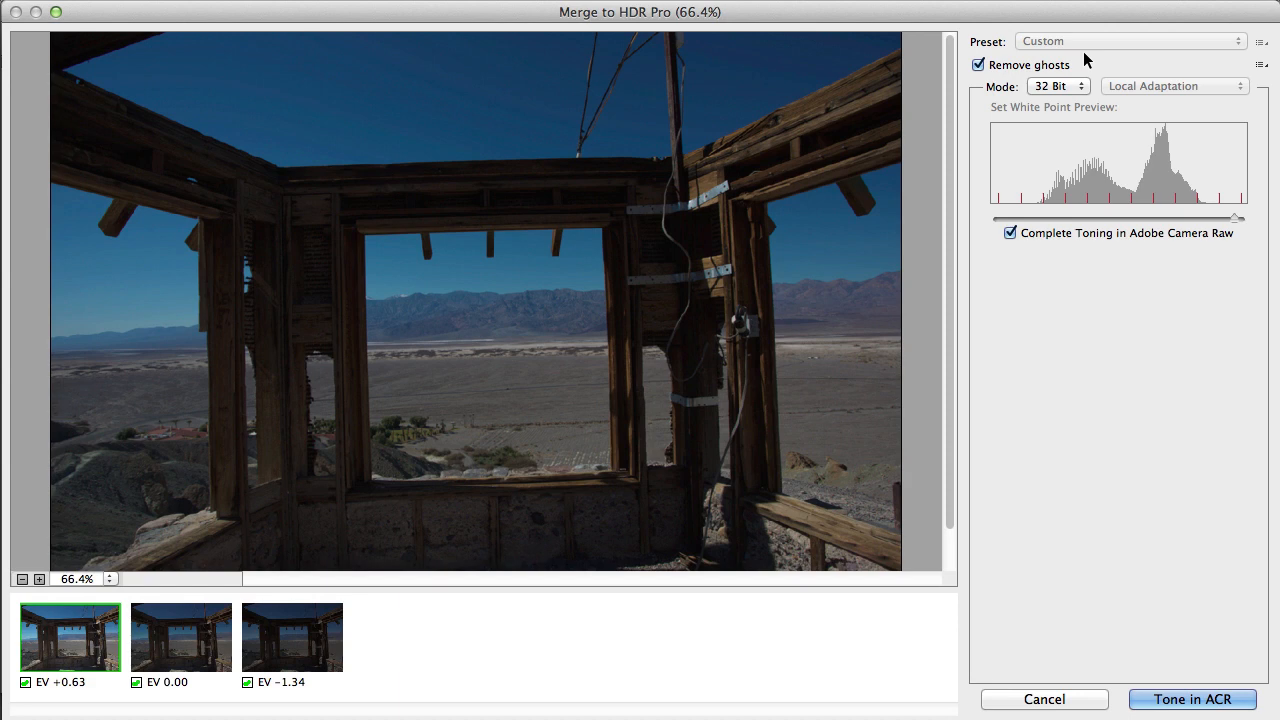
left_click(1246, 706)
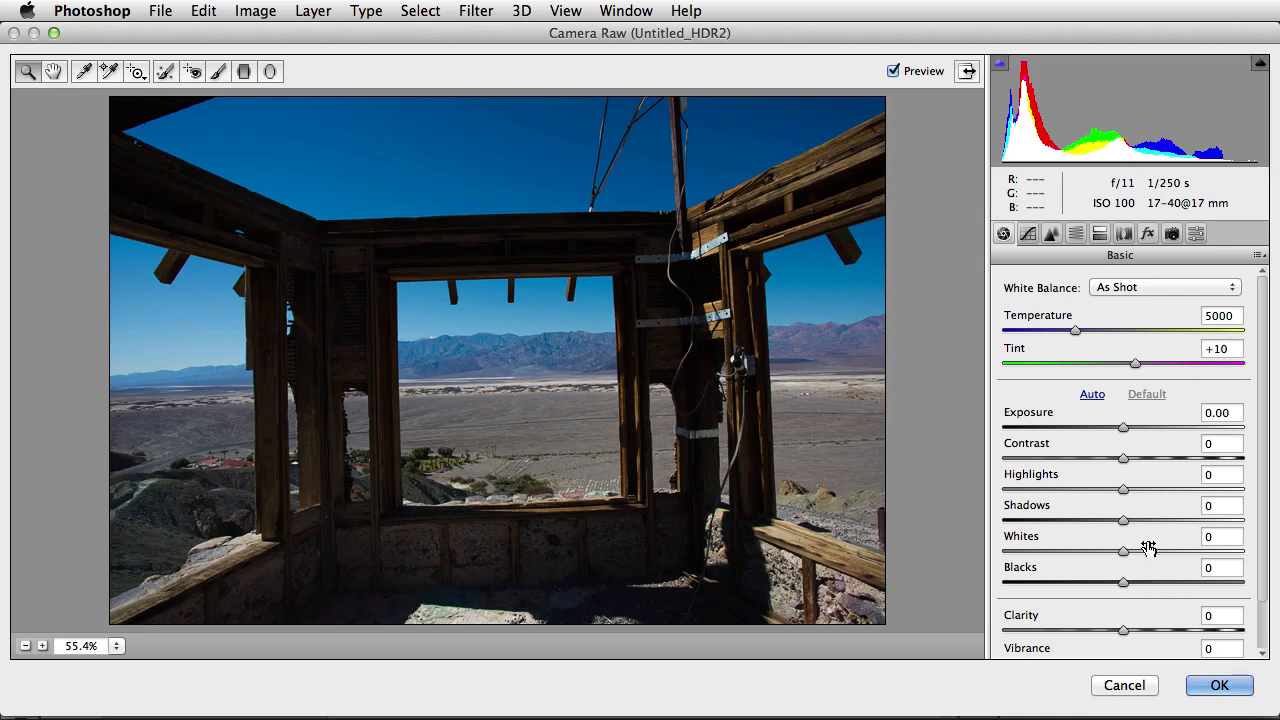
Step: Set Shadows to +74 and Clarity to +42 for the HDR image
left_click_drag(1140, 521, 1213, 521)
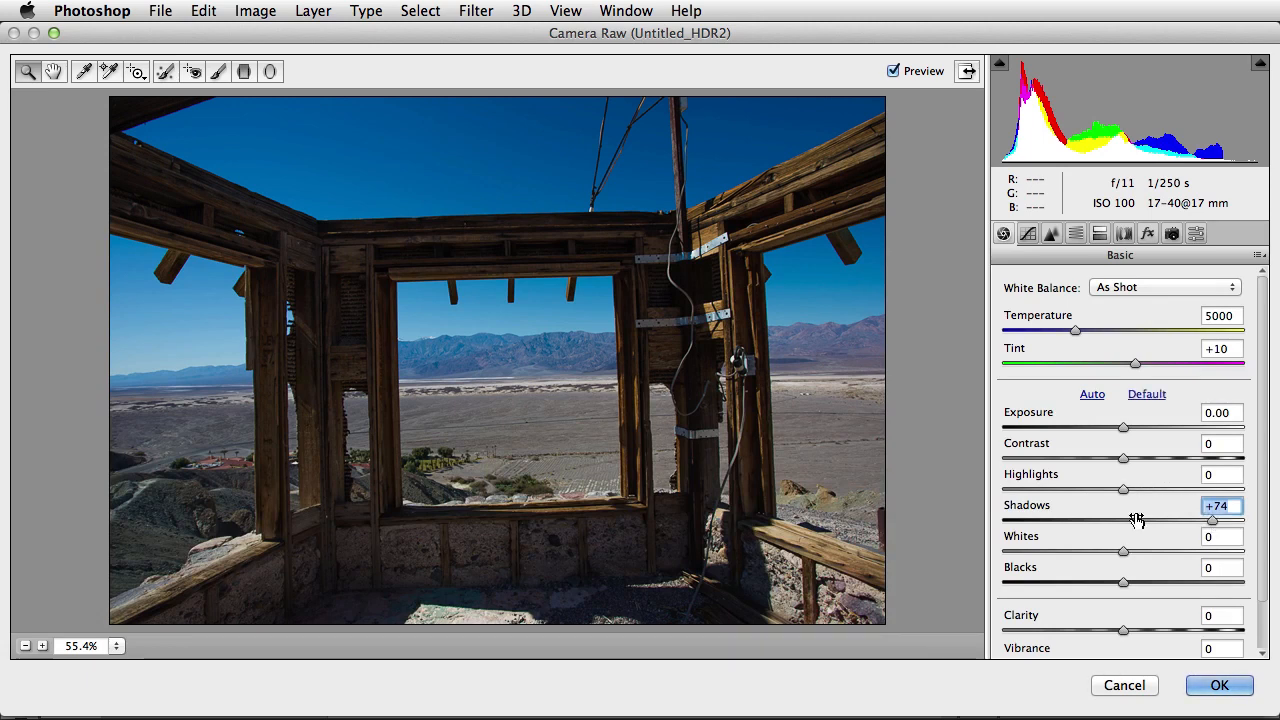
left_click_drag(1124, 631, 1182, 633)
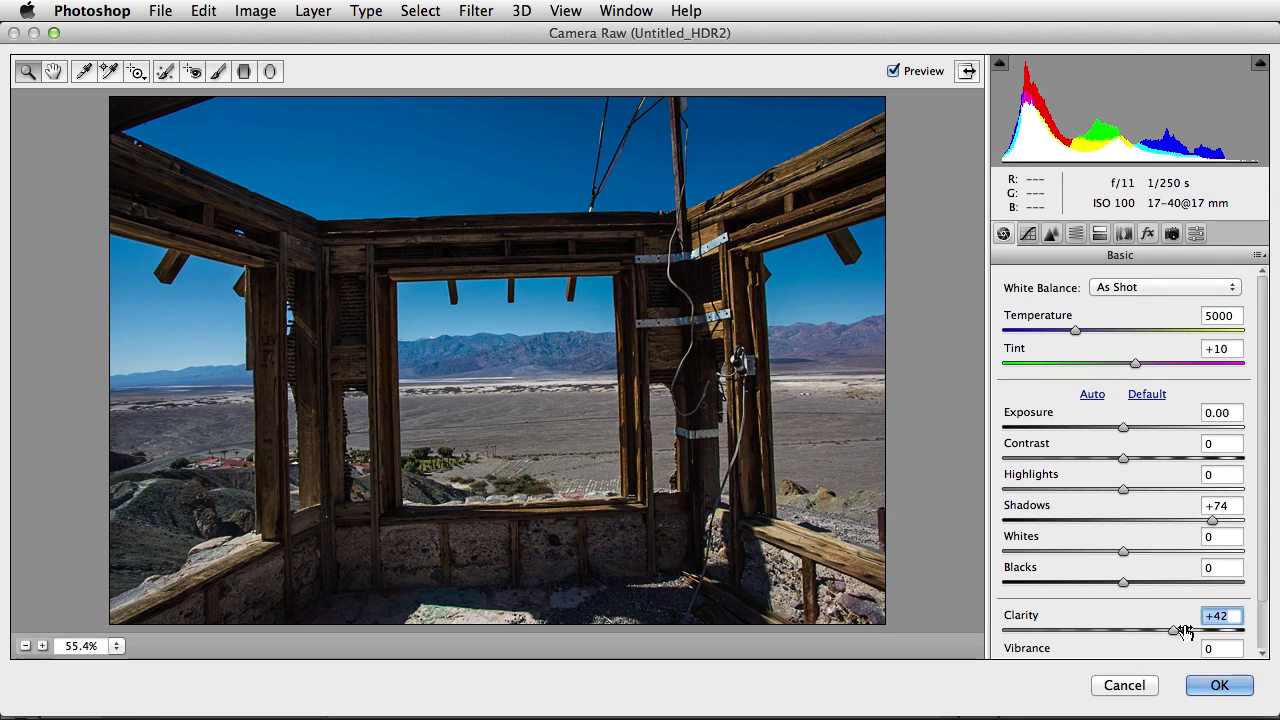
Step: Compare the Upright Auto, Level, Vertical and Full corrections, choose Auto and apply the Camera Raw edits to the HDR image
left_click(1124, 234)
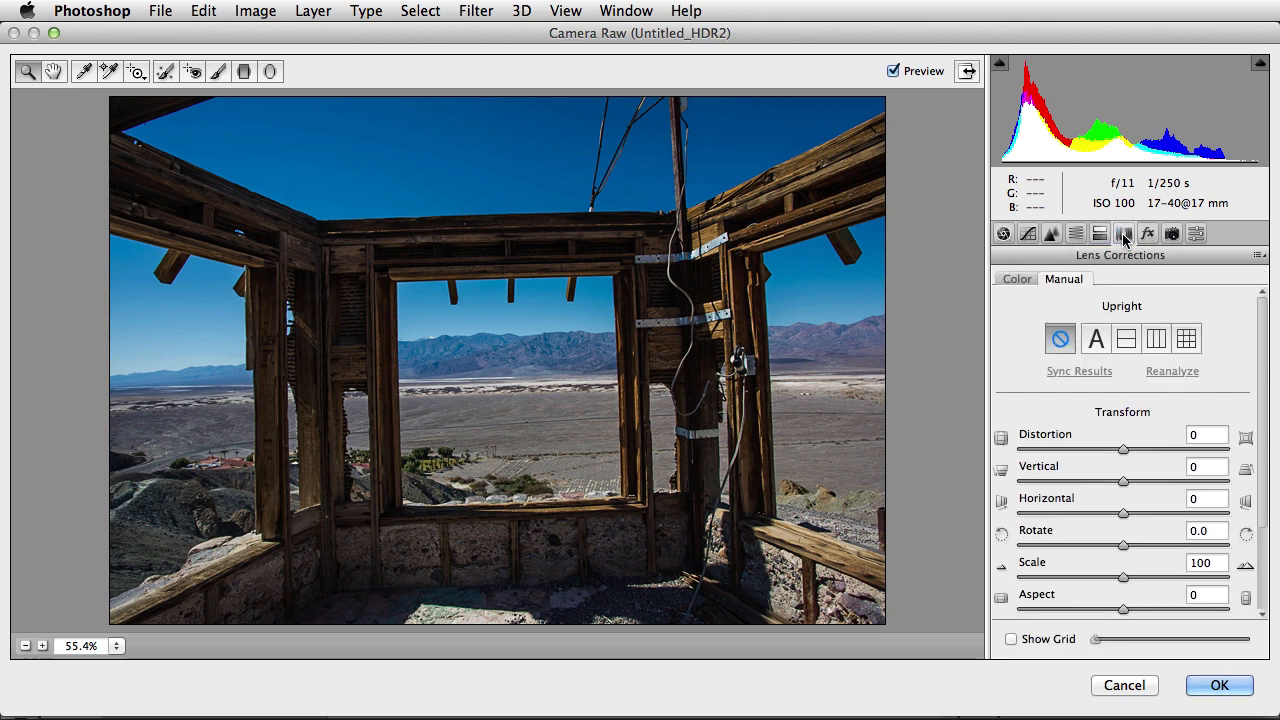
left_click(1093, 345)
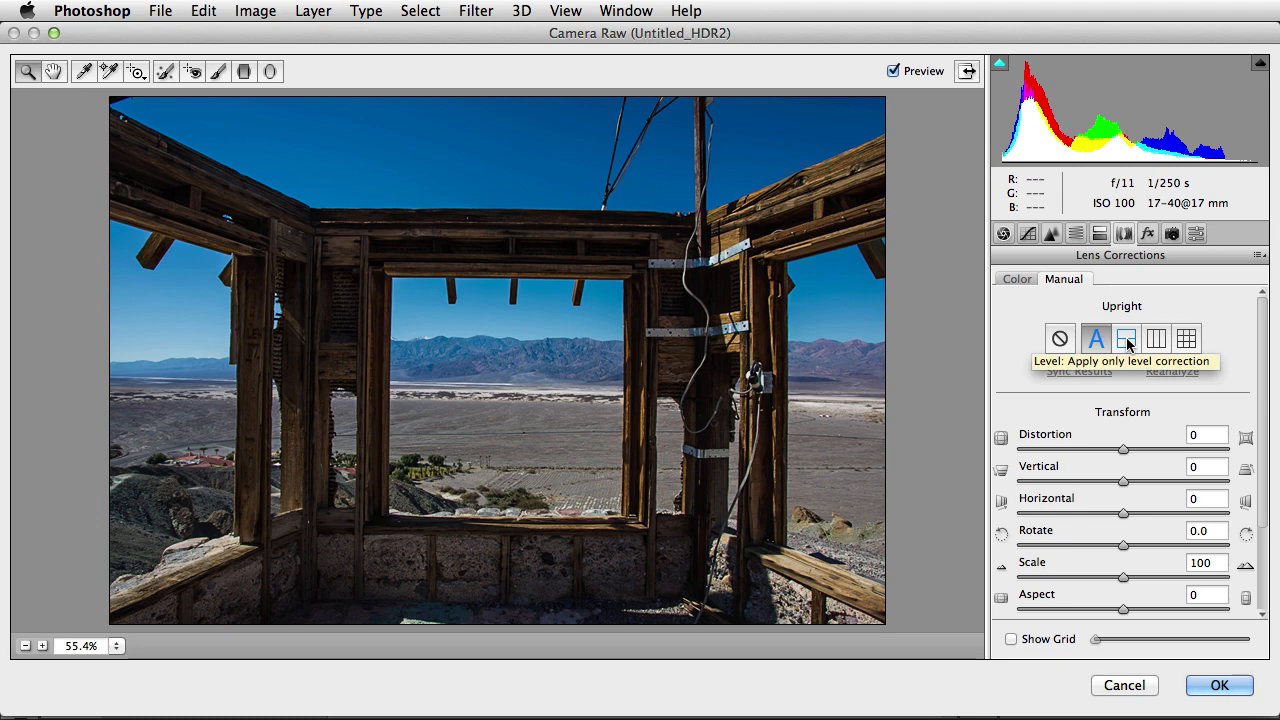
left_click(1127, 343)
left_click(1160, 343)
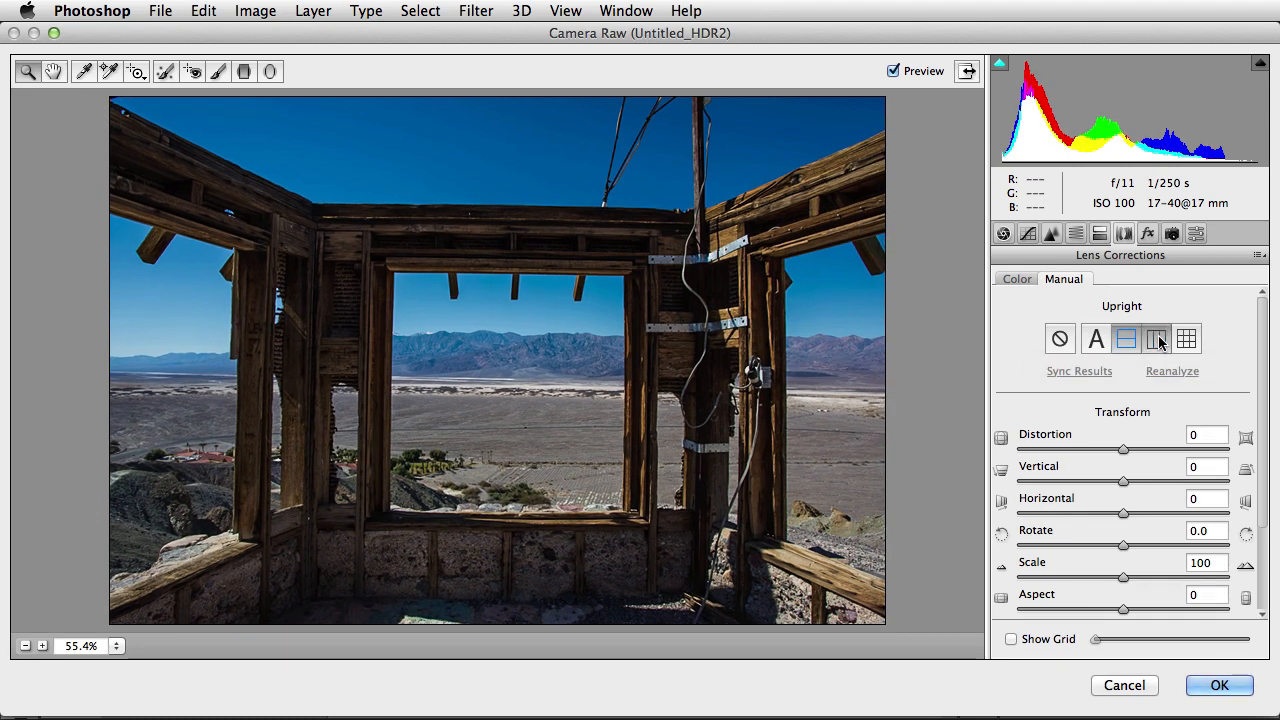
left_click(1187, 340)
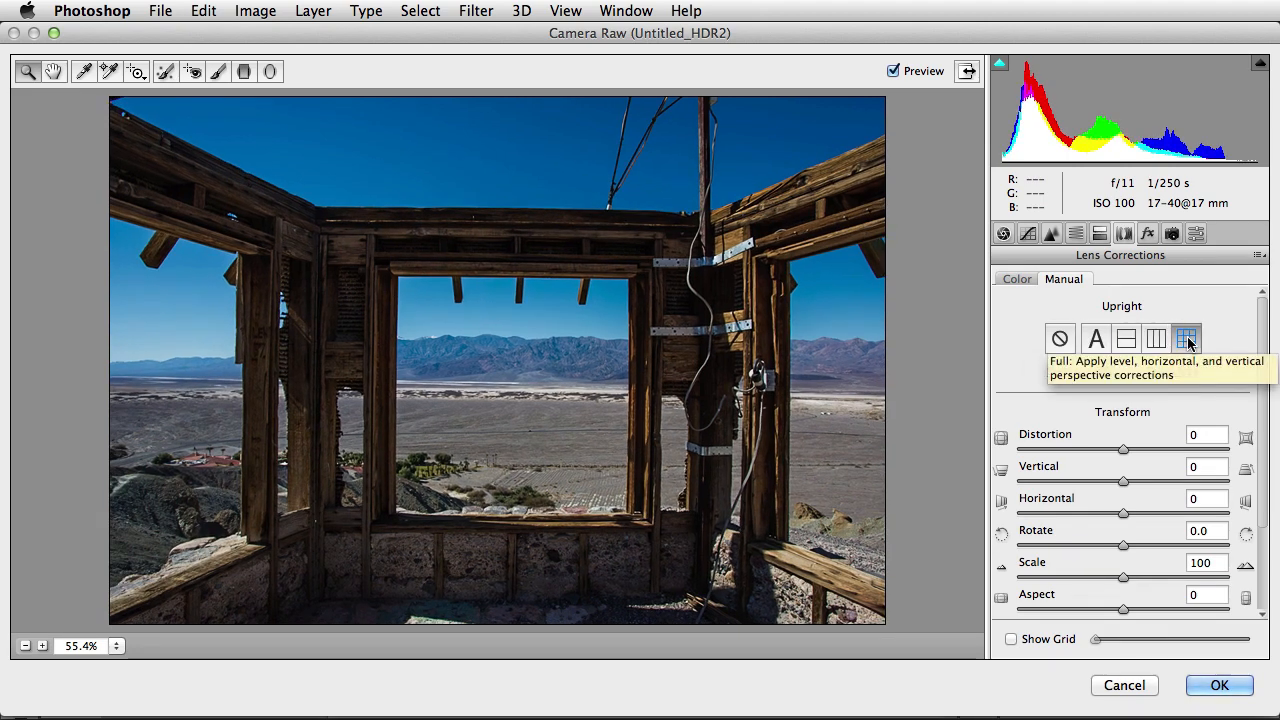
left_click(1097, 340)
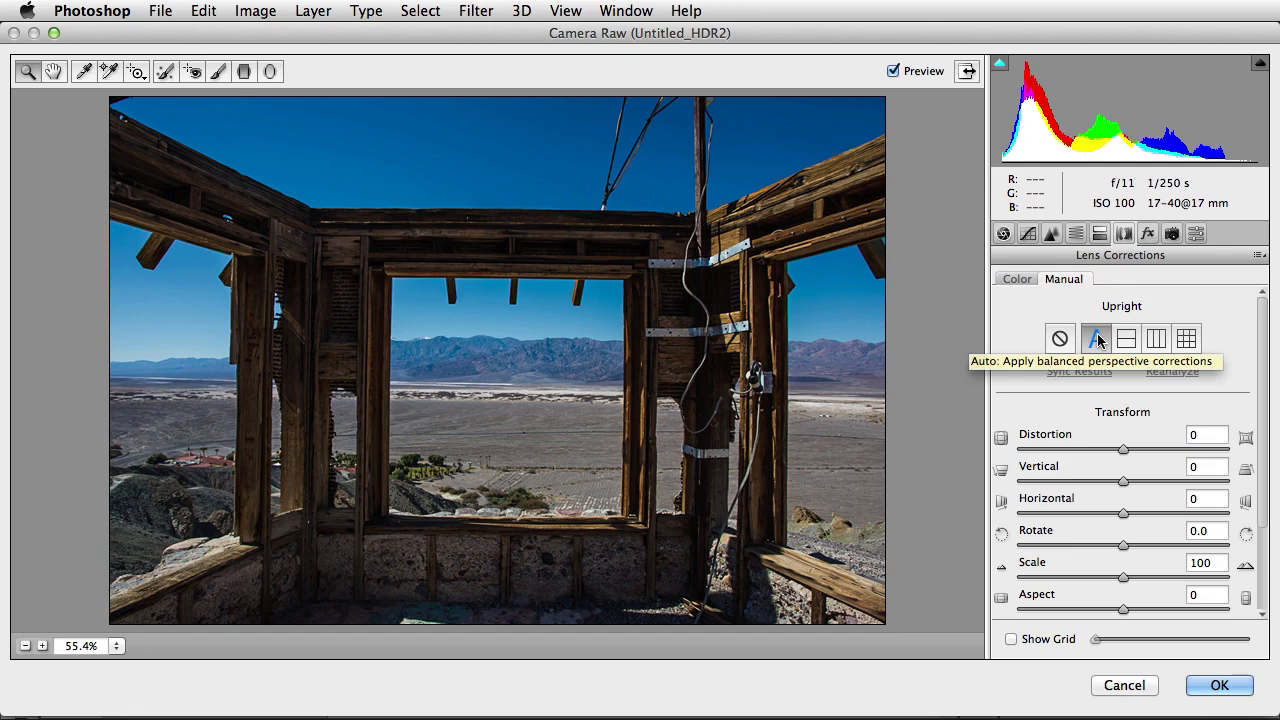
left_click(1216, 683)
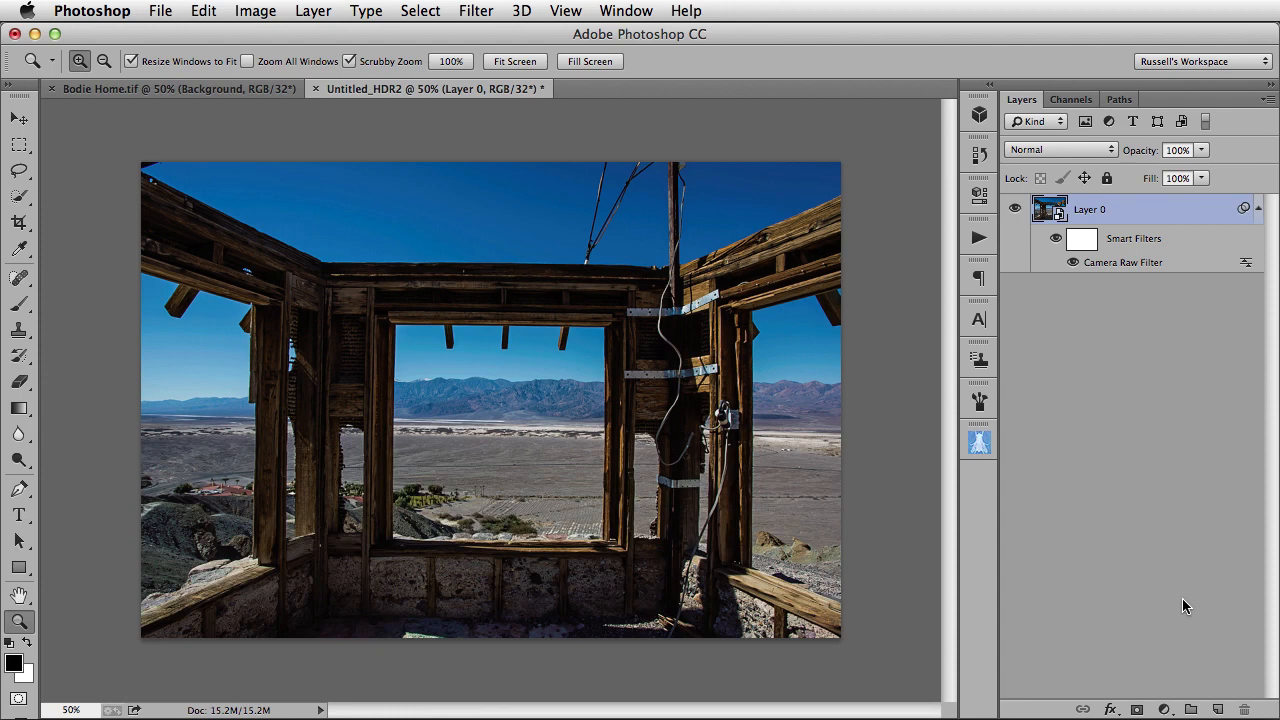
Step: Toggle the Camera Raw Filter smart filter off and on to compare the HDR image before and after
left_click(1073, 264)
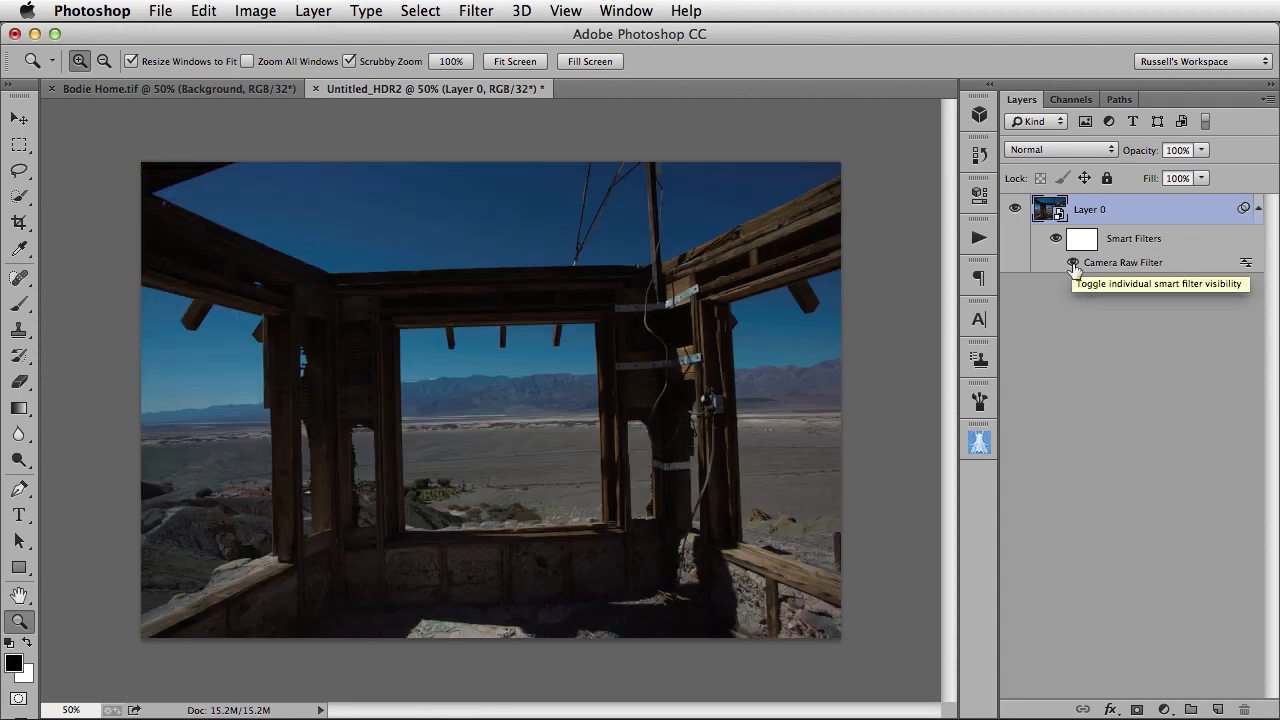
left_click(1073, 264)
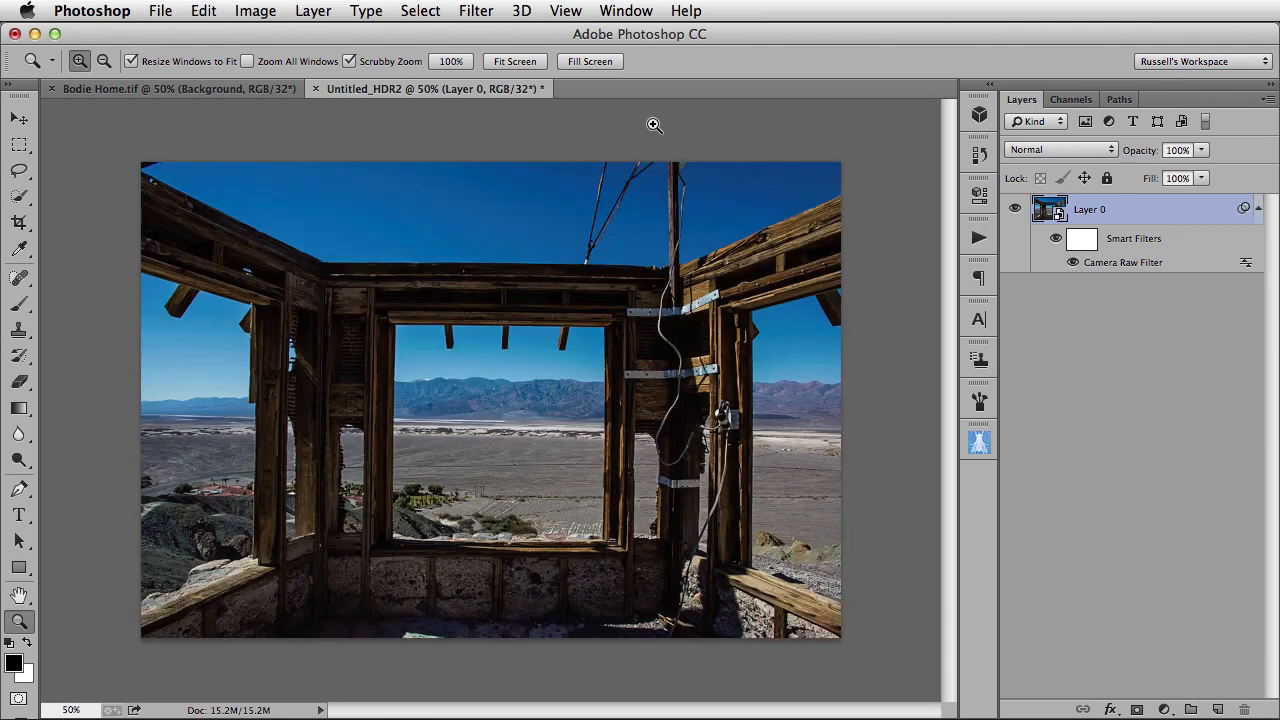
Step: Switch to Bodie Home.tif, check its bit depth, and review the File Handling preference for converting 32-bit documents through Camera Raw
left_click(255, 91)
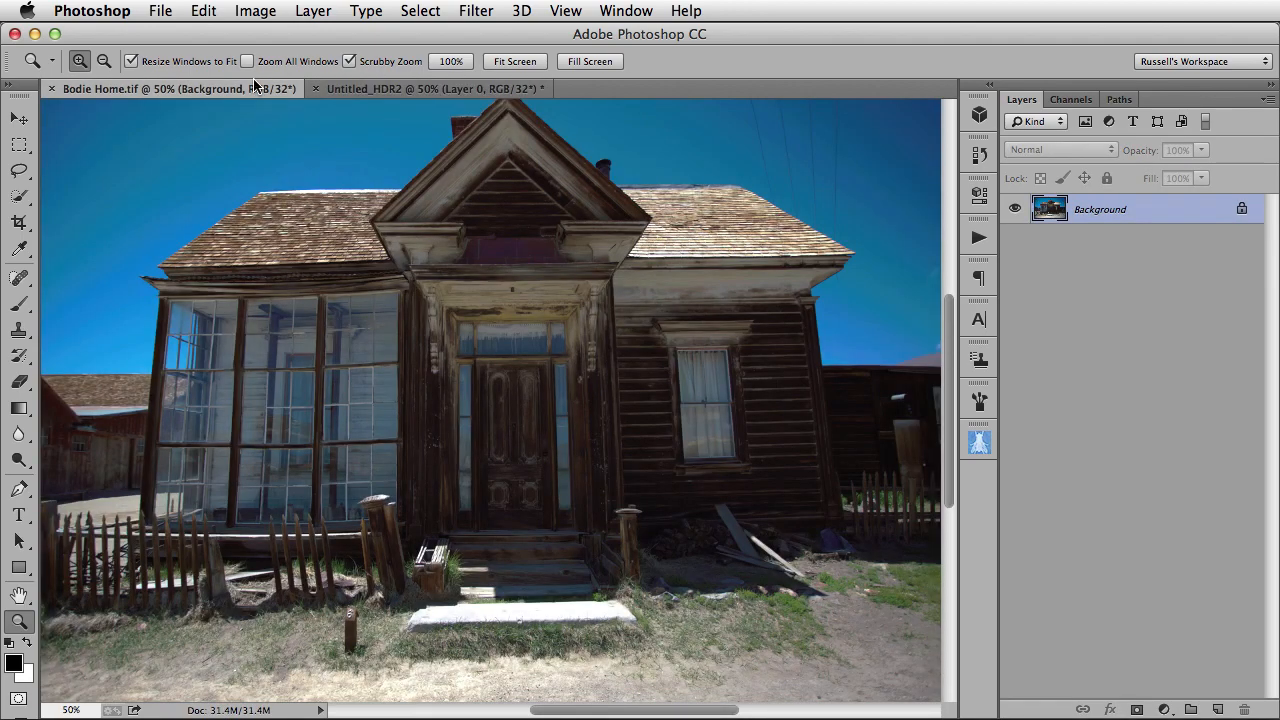
left_click(269, 11)
mouse_move(271, 36)
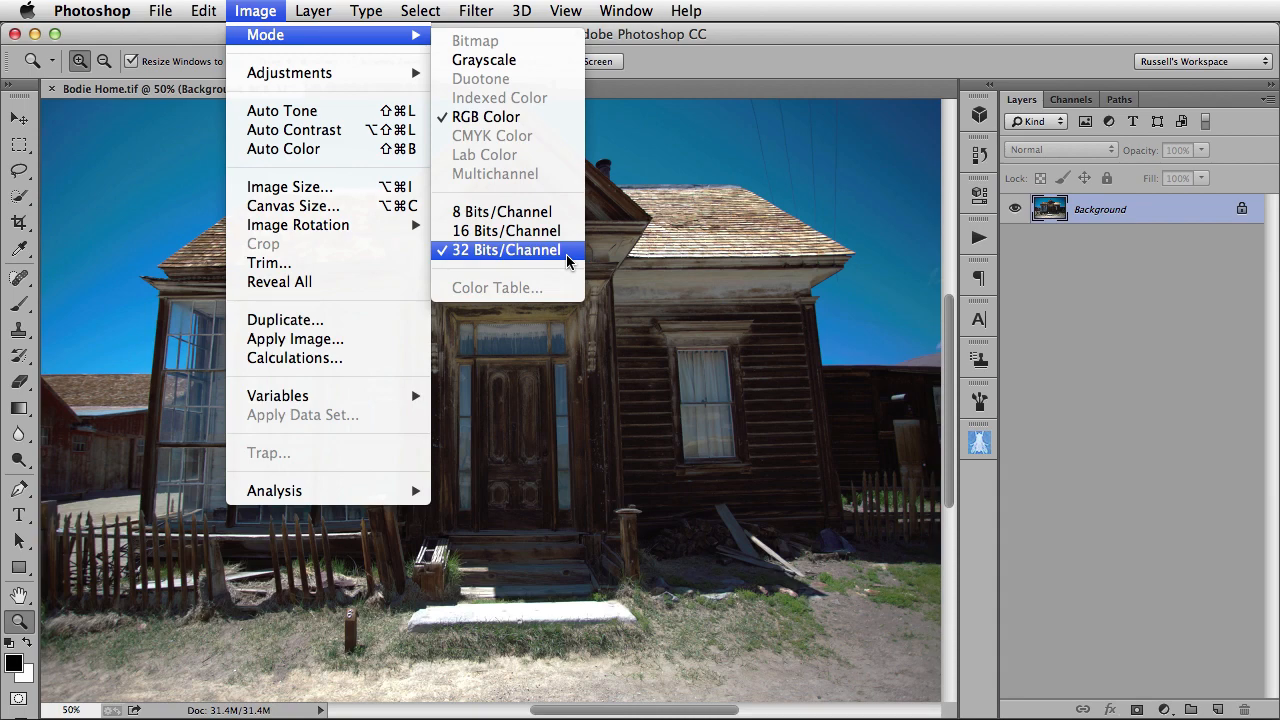
left_click(265, 8)
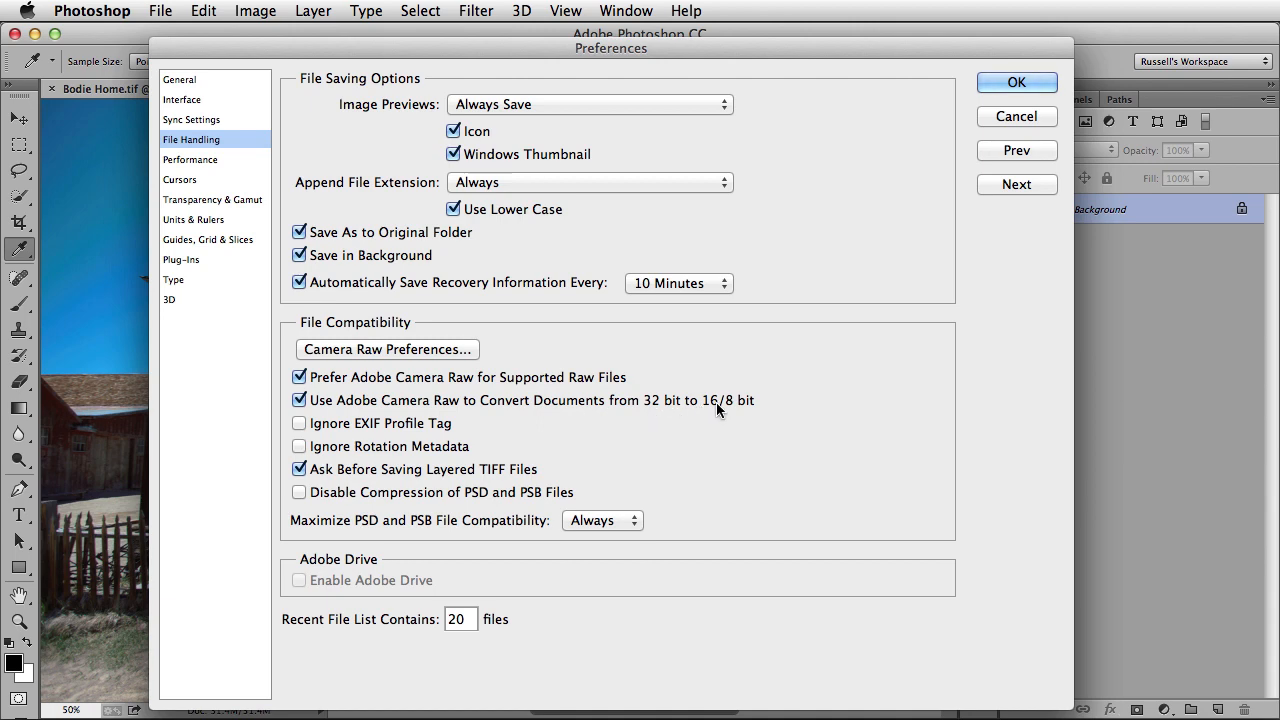
left_click(1010, 82)
key("z")
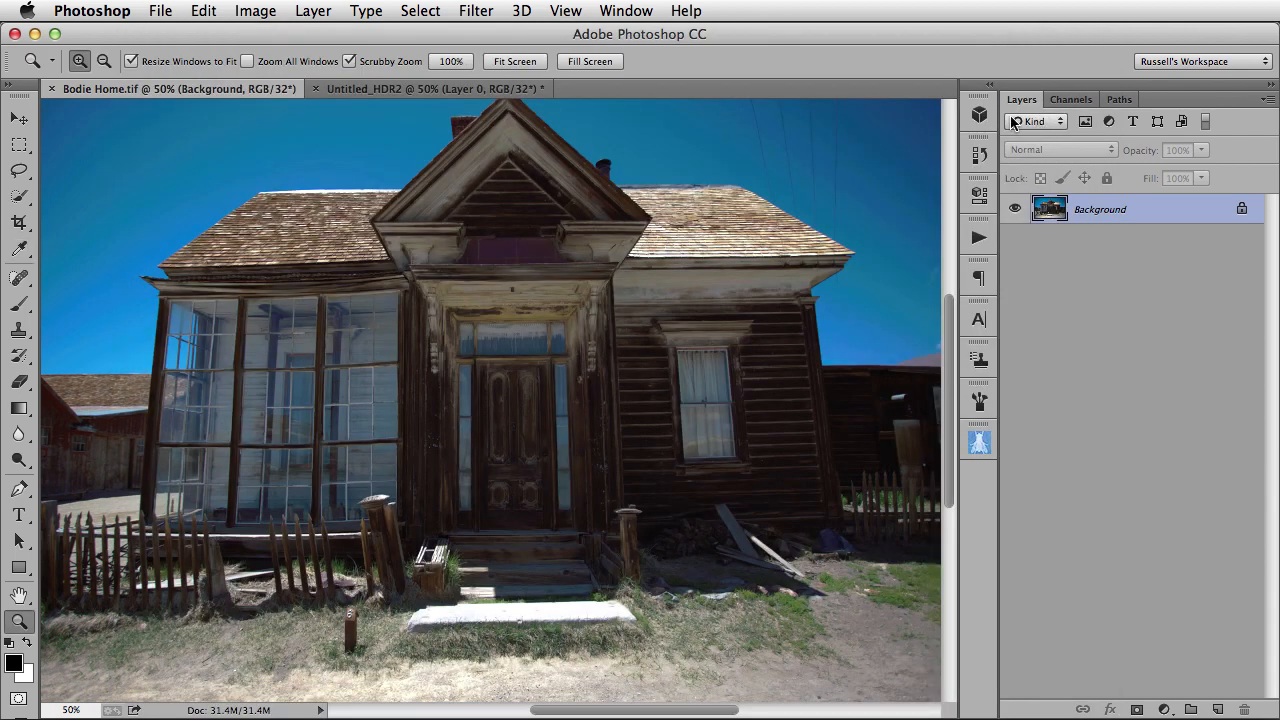
Step: Convert Bodie Home.tif to 8 Bits/Channel through Camera Raw and set its Exposure to -0.40
left_click(255, 10)
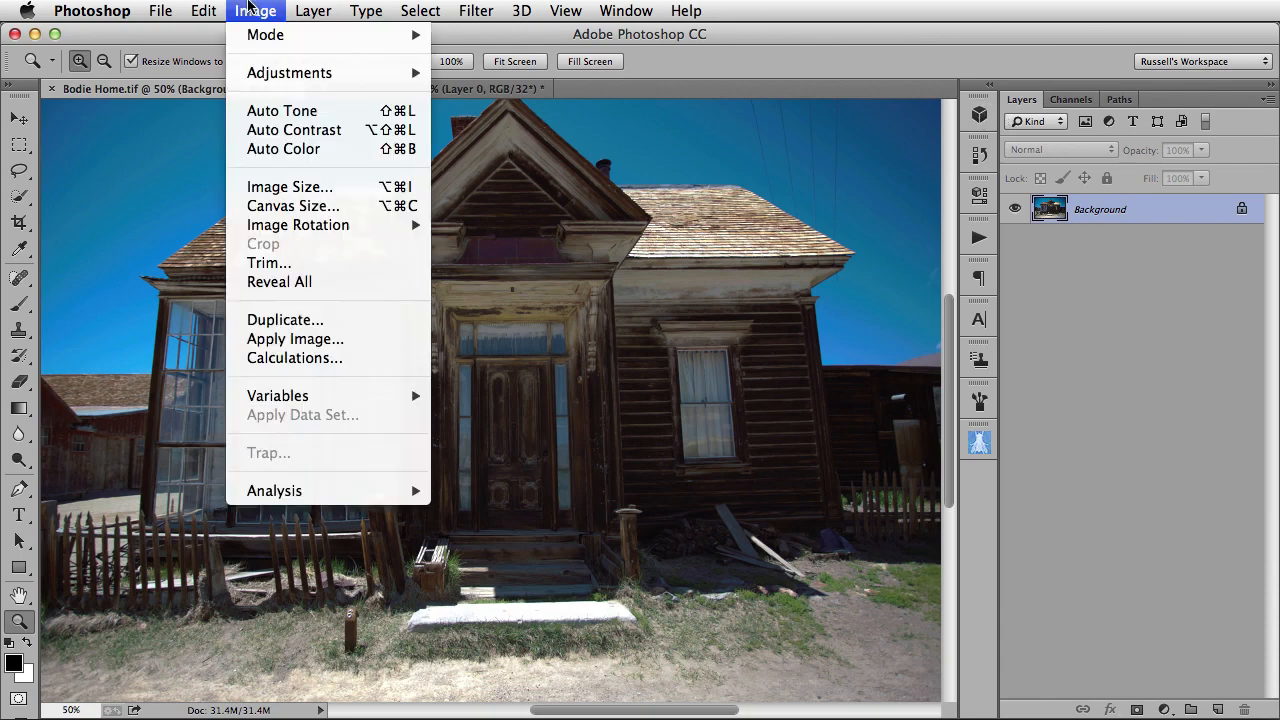
mouse_move(254, 35)
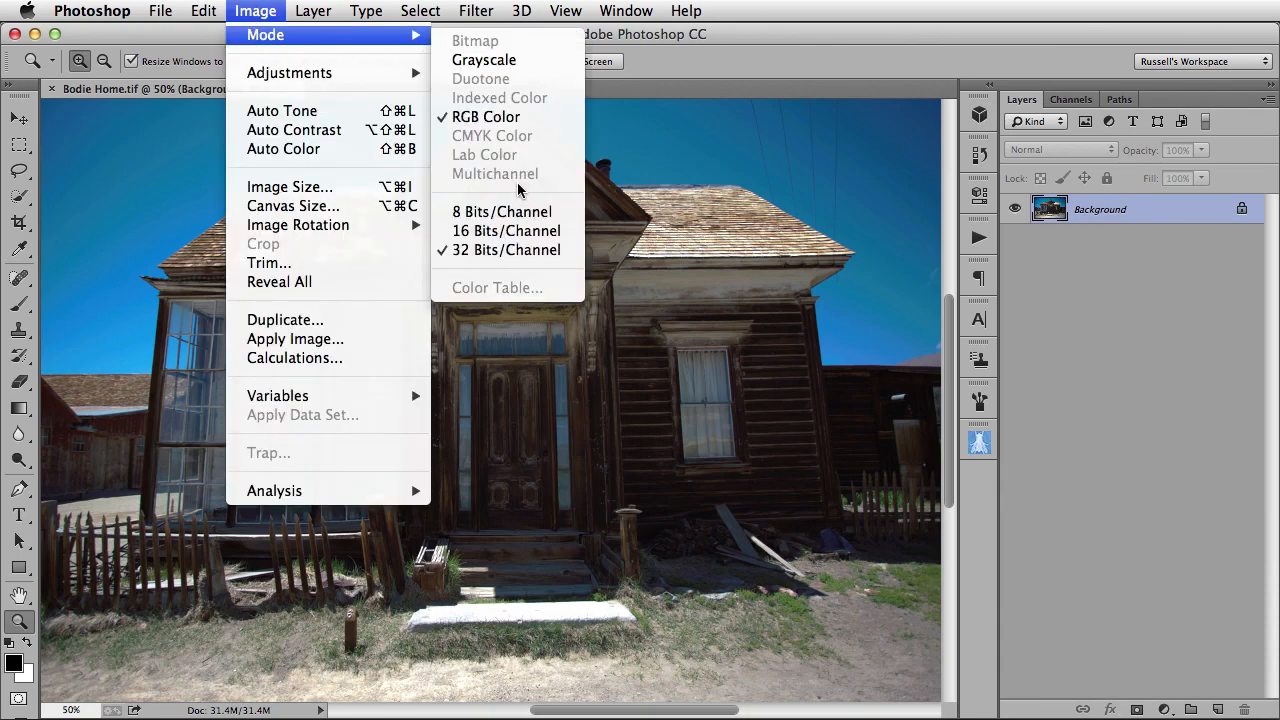
left_click(532, 212)
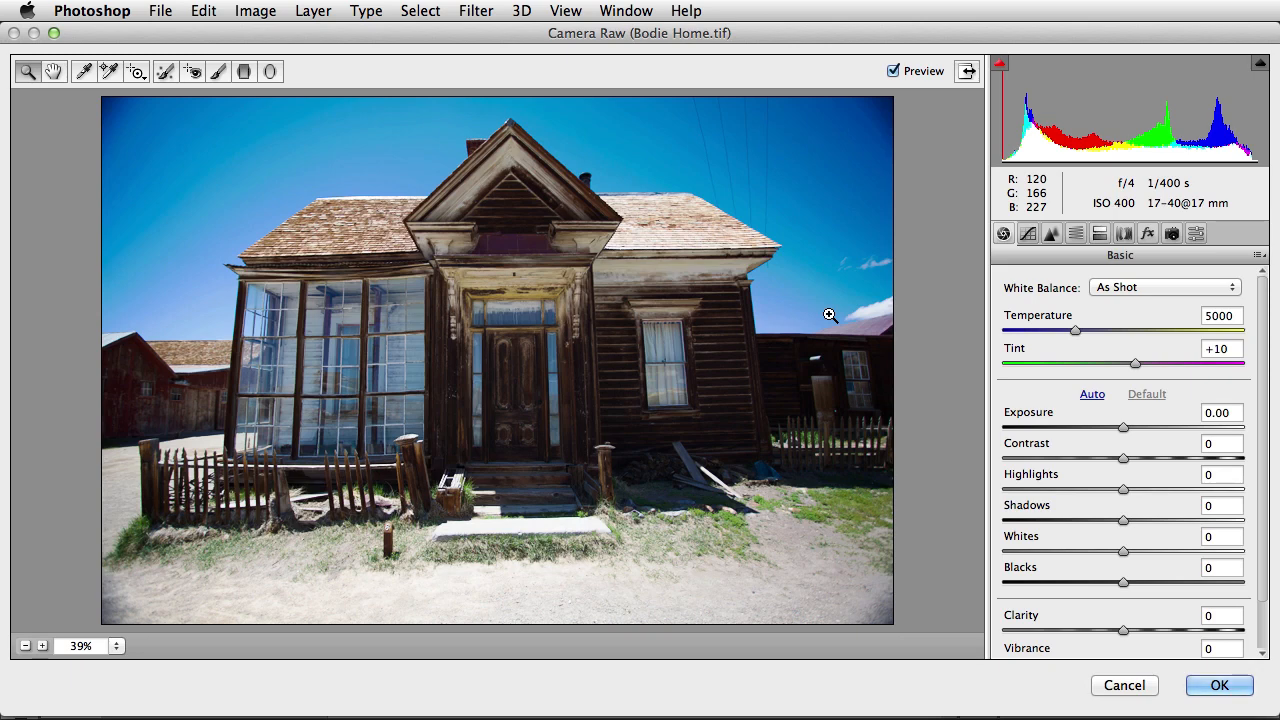
left_click_drag(1122, 428, 1118, 430)
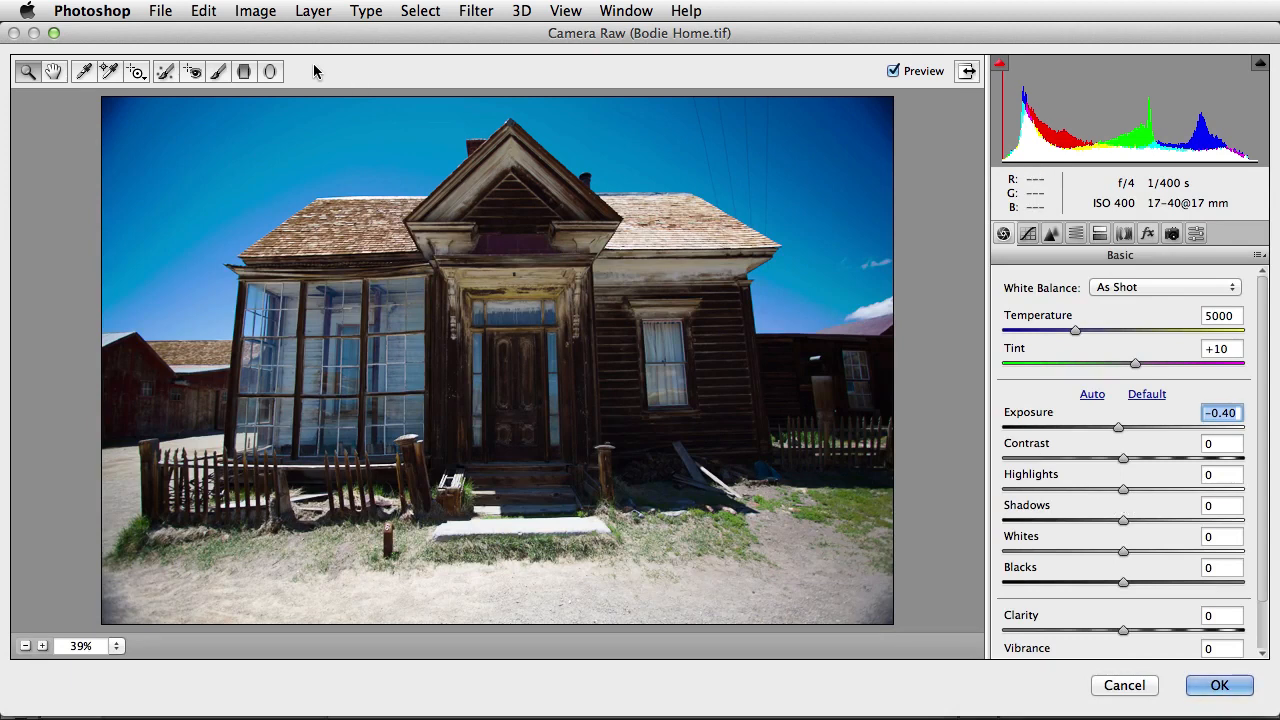
Step: With Spot Removal in Heal mode at size 5, heal the rightmost wire from the roof edge up, sourcing its base from adjacent sky
left_click(167, 72)
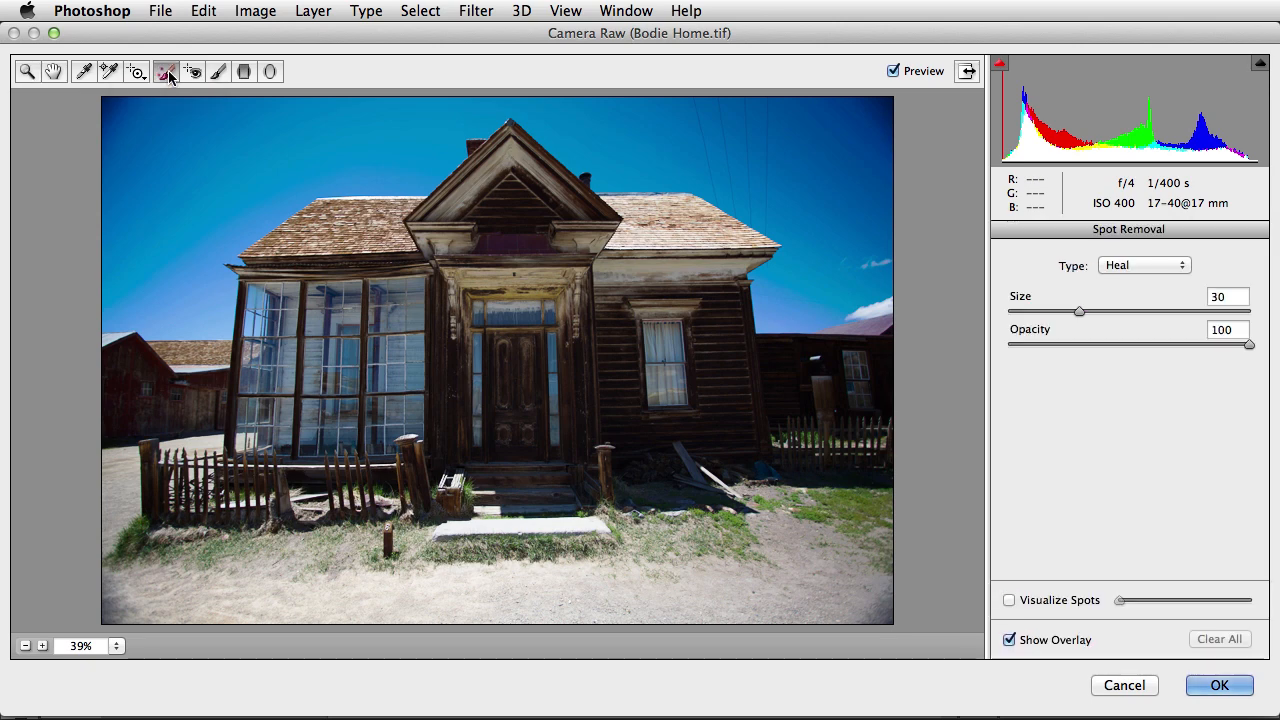
key("super+equal")
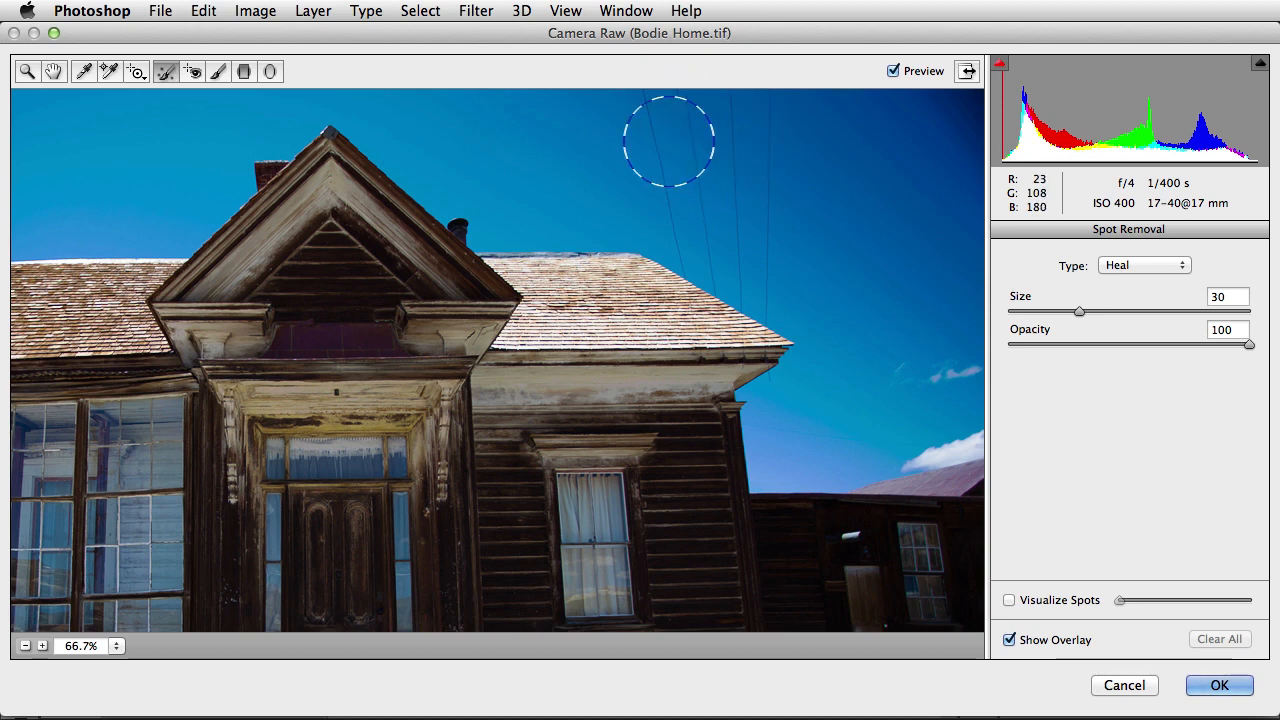
key("bracketleft")
key("bracketleft")
key("bracketleft")
key("bracketleft")
key("bracketleft")
key("bracketleft")
key("bracketleft")
key("bracketleft")
key("bracketleft")
key("bracketleft")
key("bracketleft")
key("bracketleft")
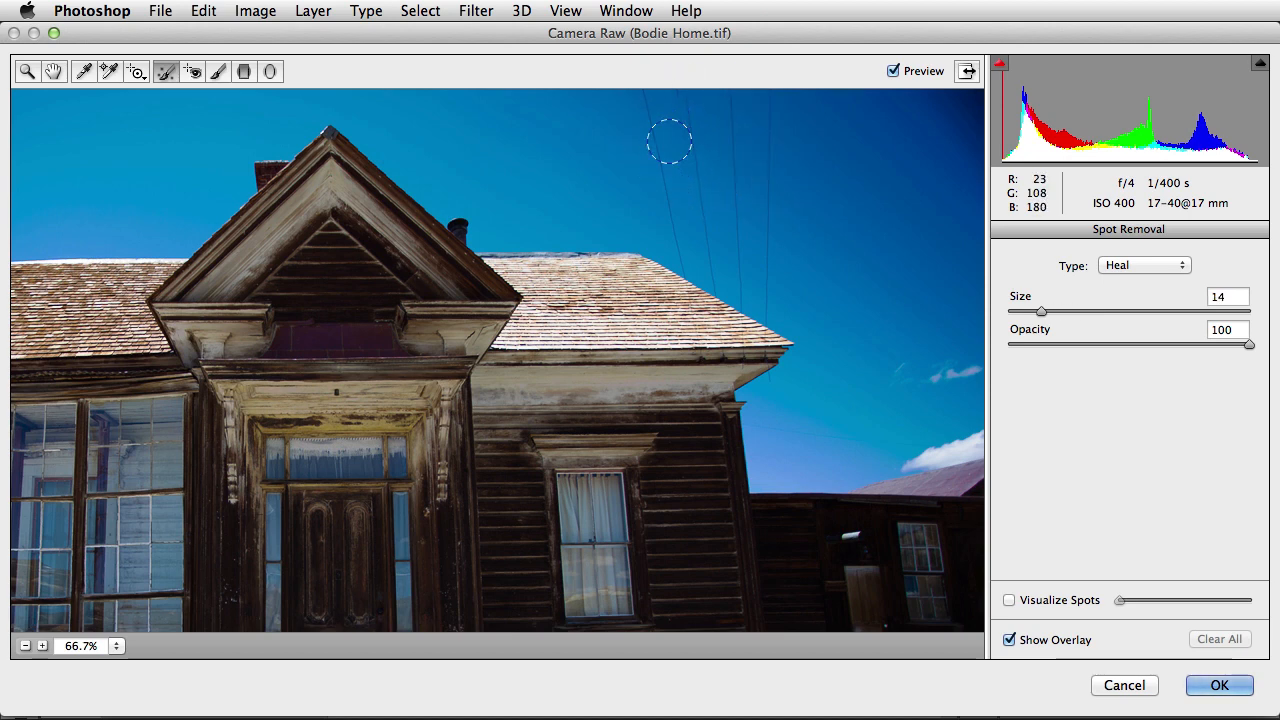
key("bracketleft")
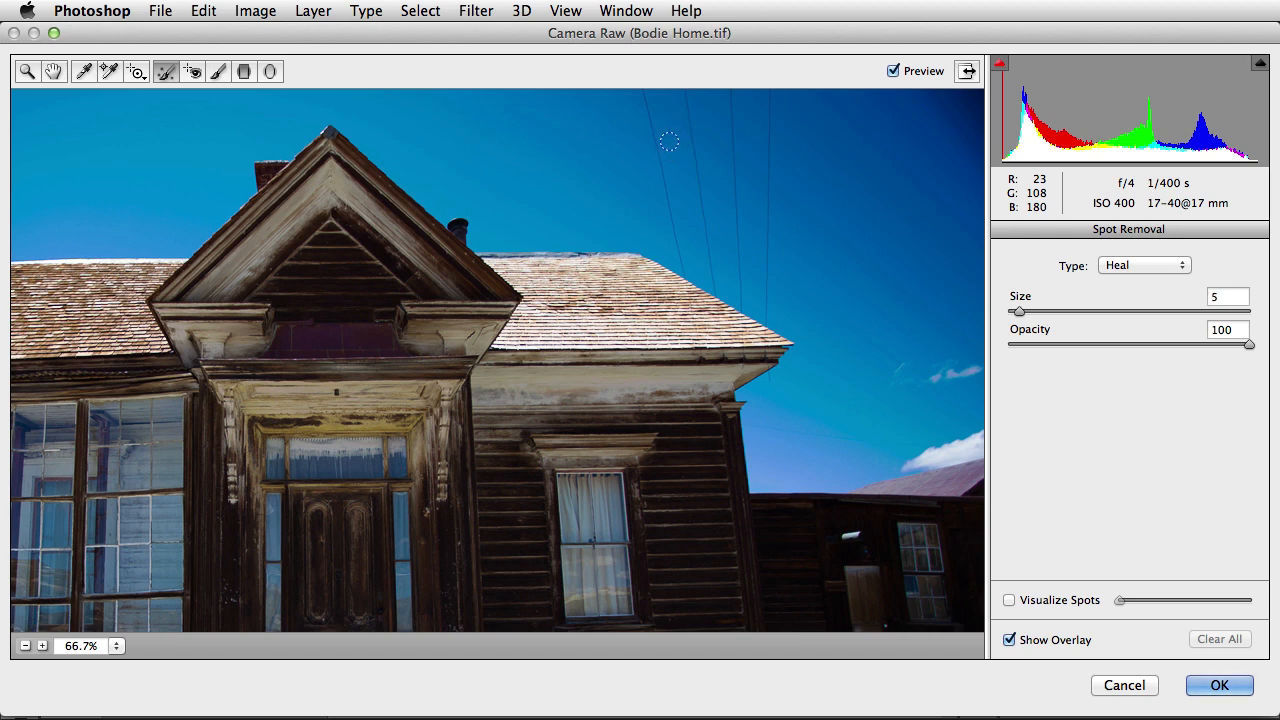
left_click(766, 316)
left_click_drag(746, 311, 806, 341)
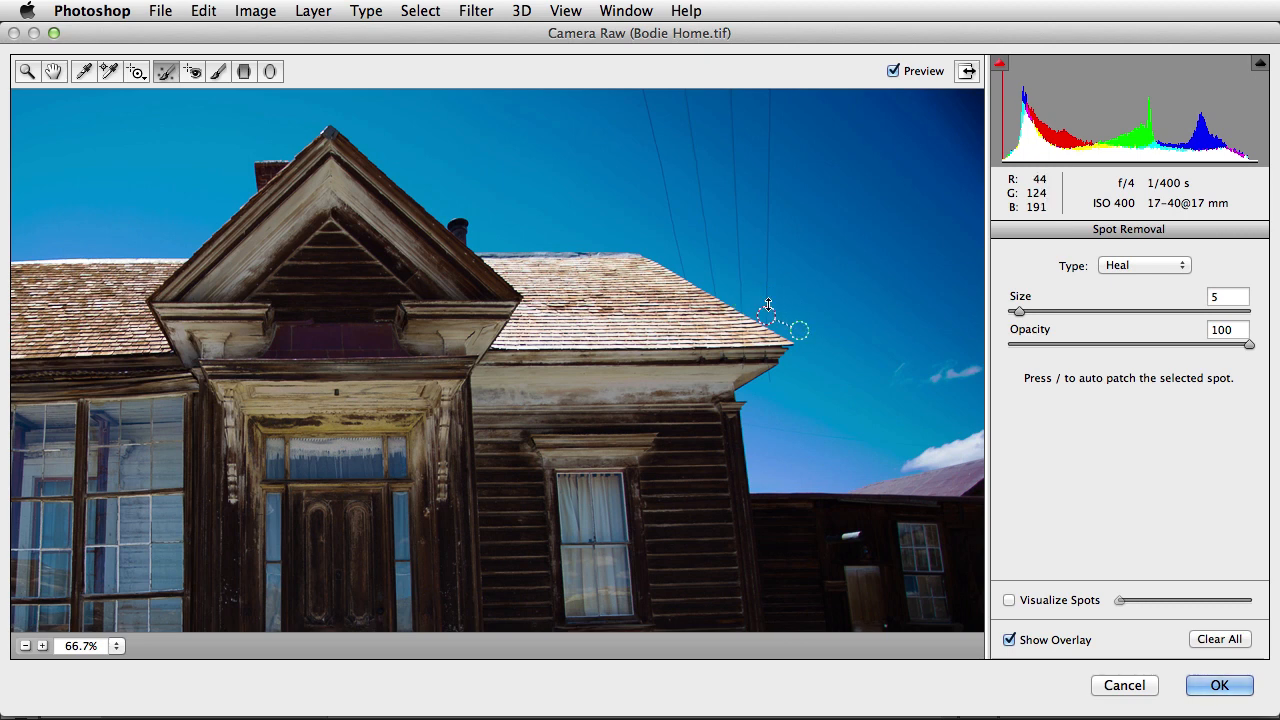
left_click_drag(766, 302, 770, 98)
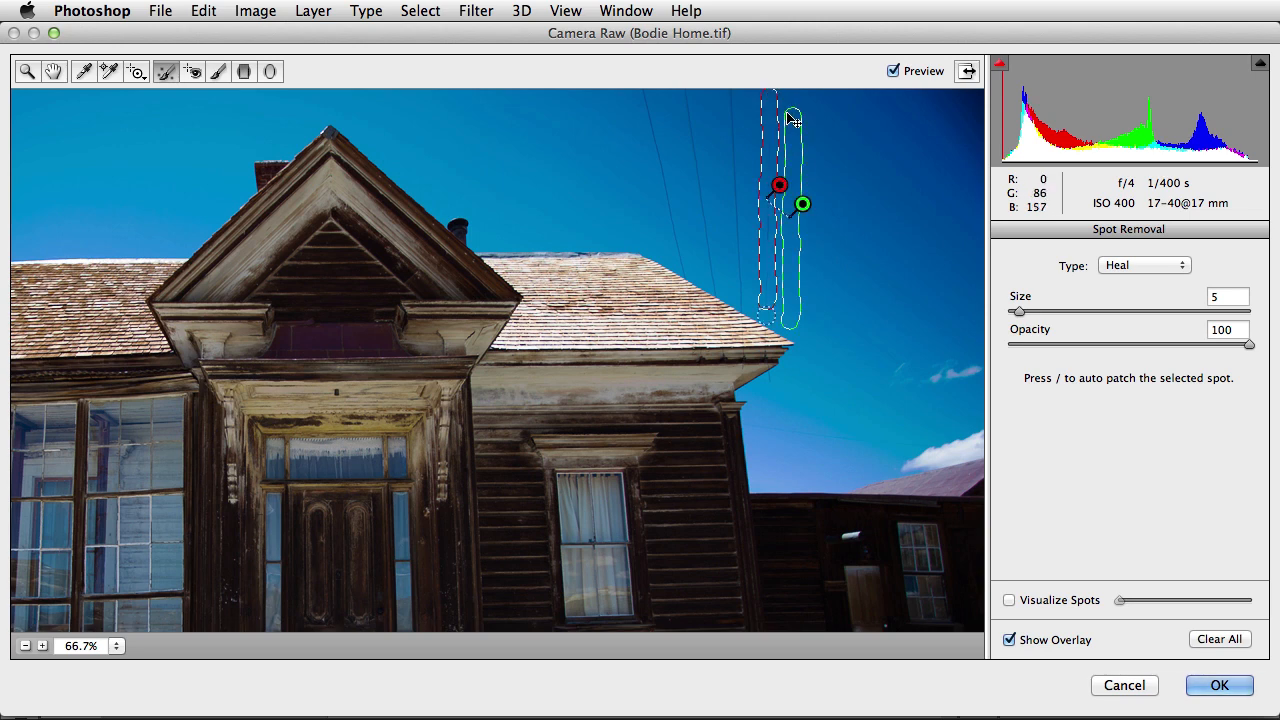
Step: Heal the three remaining wires with straight strokes from the image's upper edge to the roof, and apply the Camera Raw conversion
left_click(731, 95)
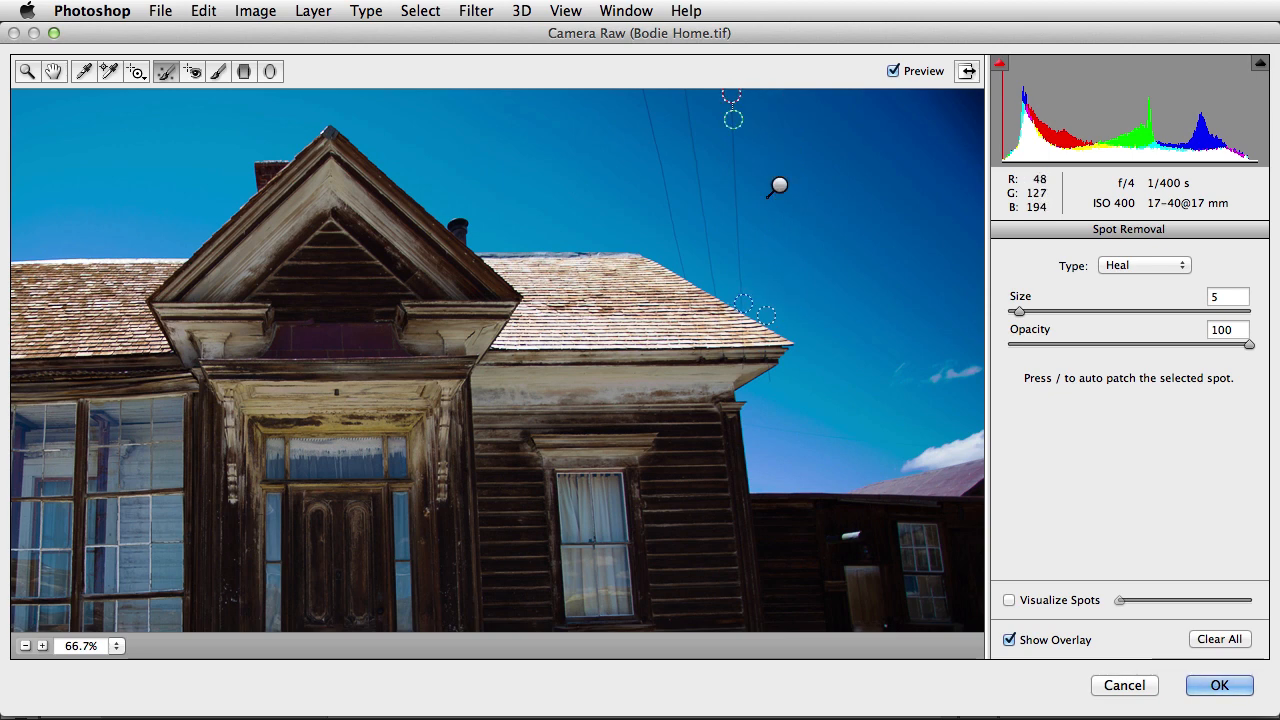
left_click(744, 306, "shift")
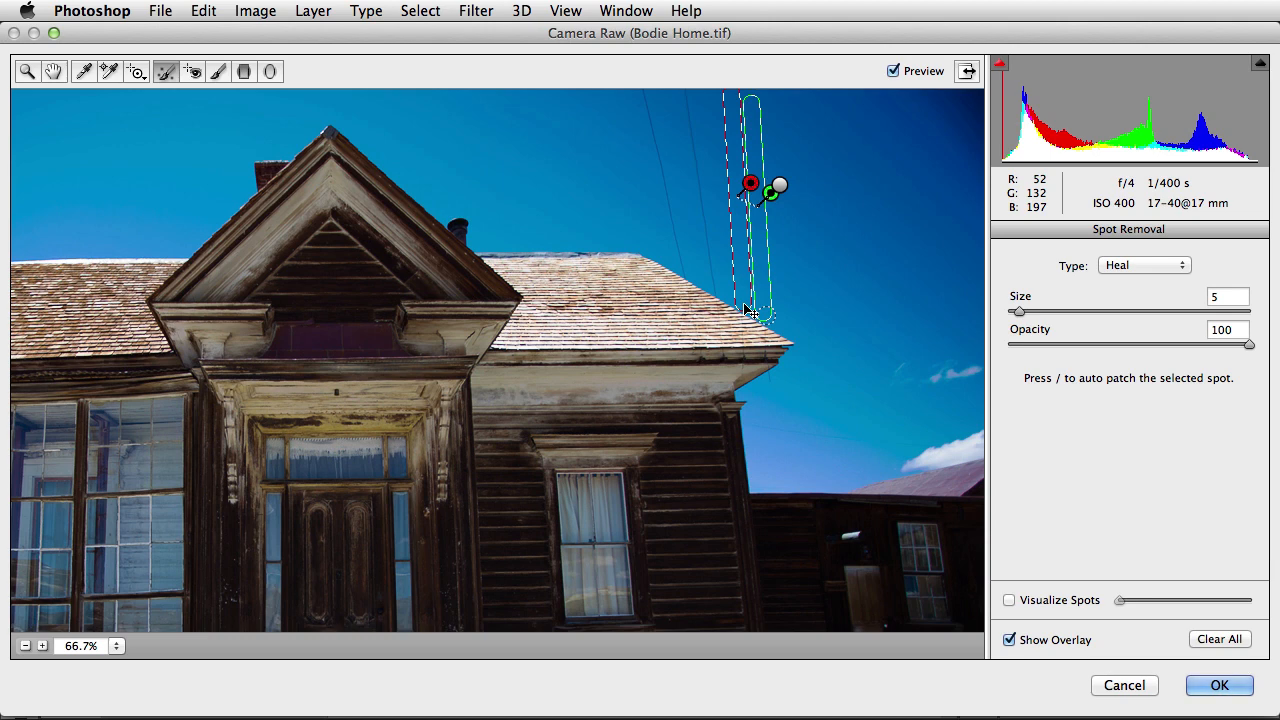
left_click(685, 97)
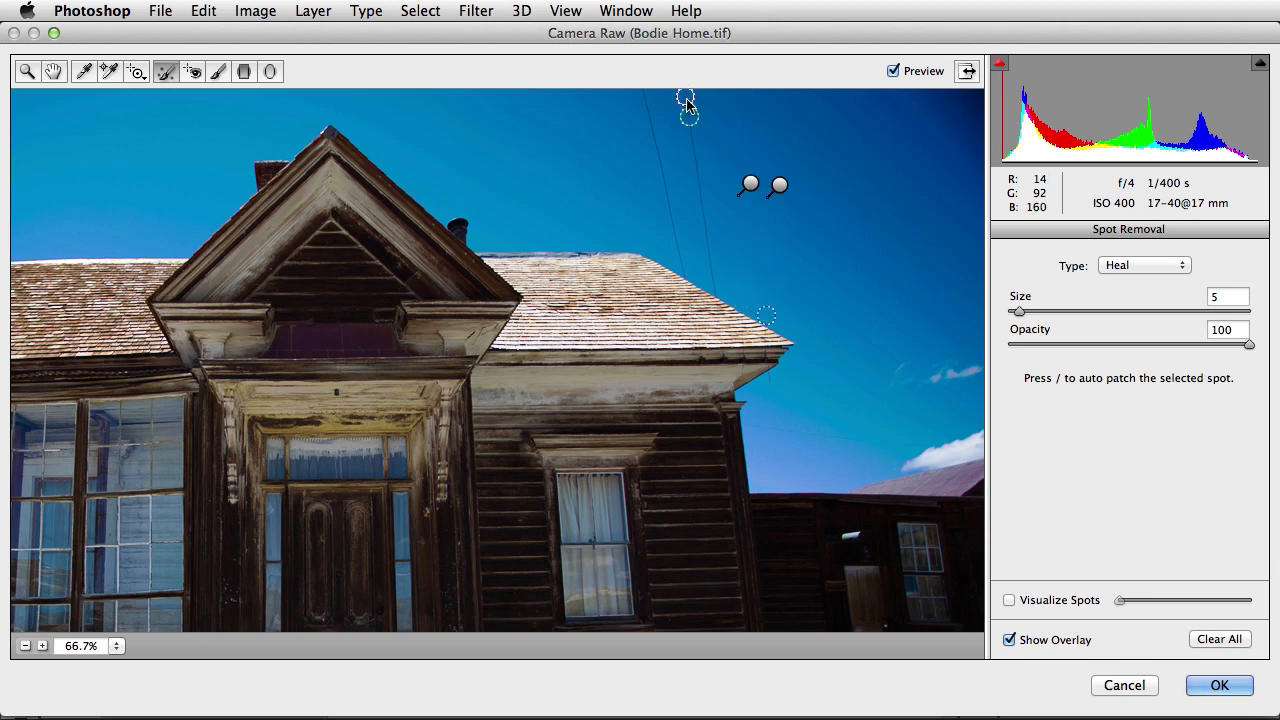
left_click(718, 289, "shift")
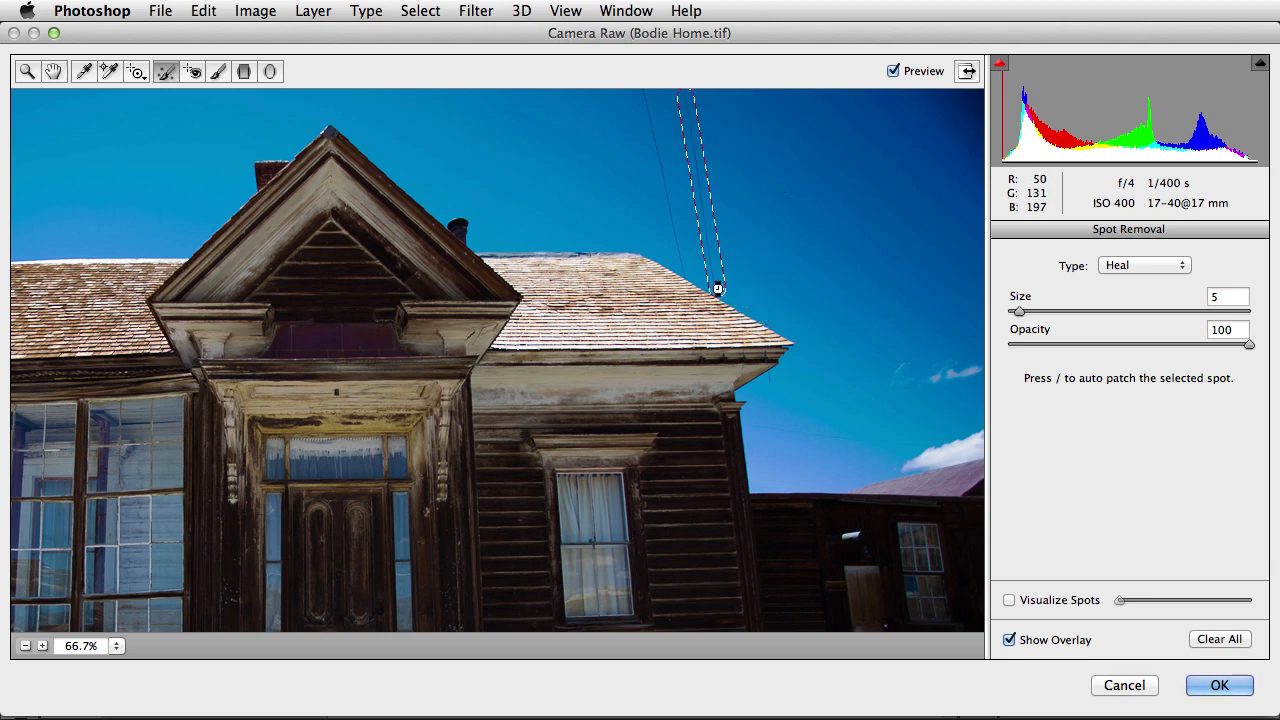
left_click(642, 98)
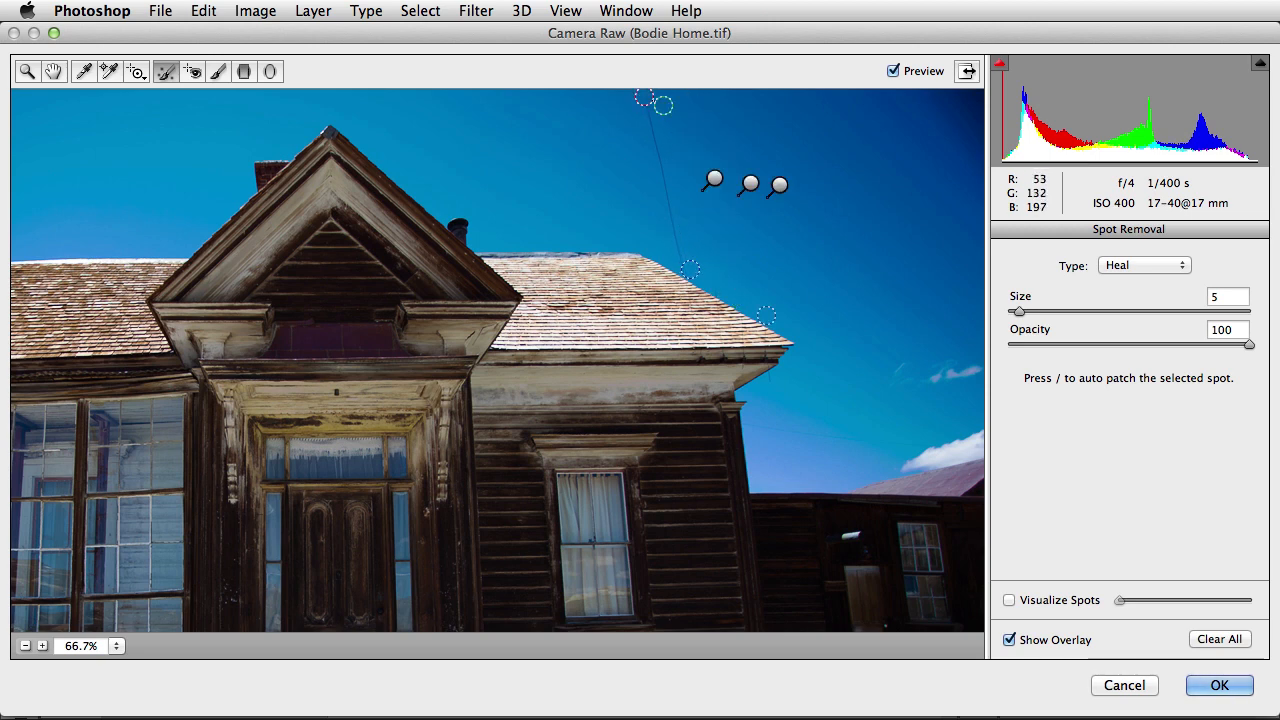
left_click(688, 270, "shift")
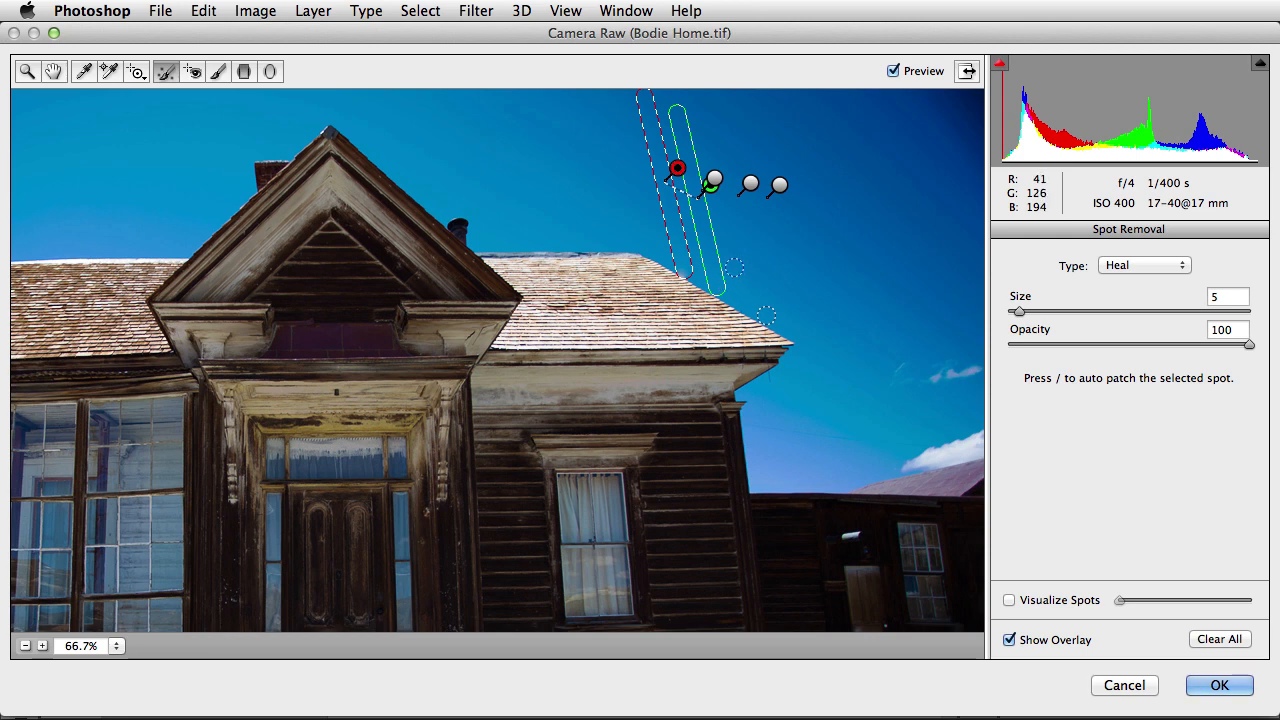
left_click(1226, 686)
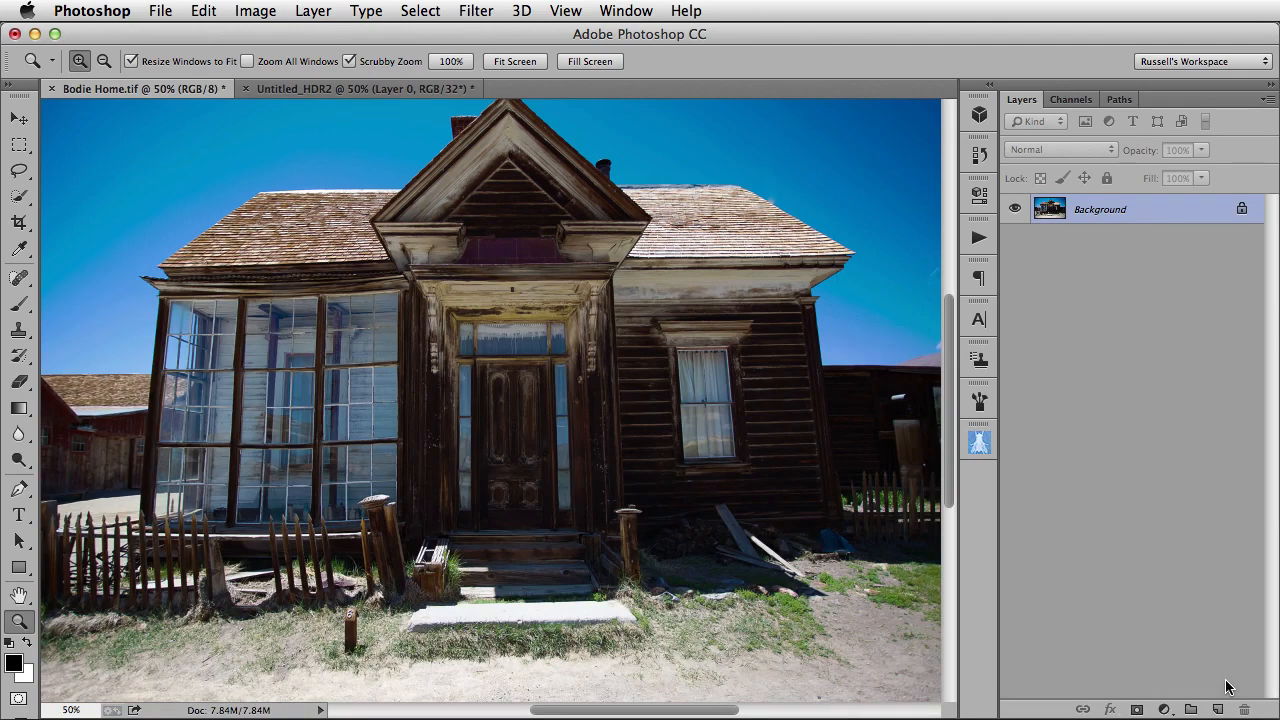
Step: Review the edited Untitled_HDR2 and Bodie Home.tif images, and view the blurry Tree Blur.psd and UCLA Blur.psd photos
left_click(343, 91)
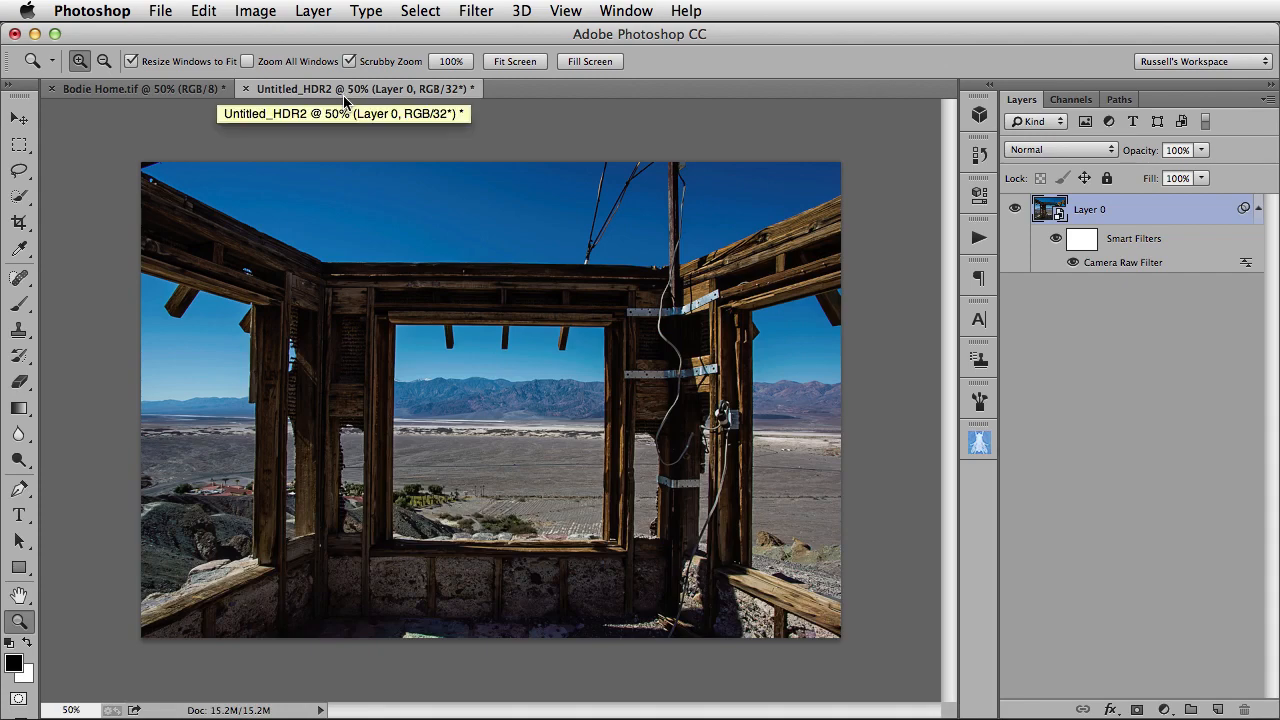
left_click(205, 90)
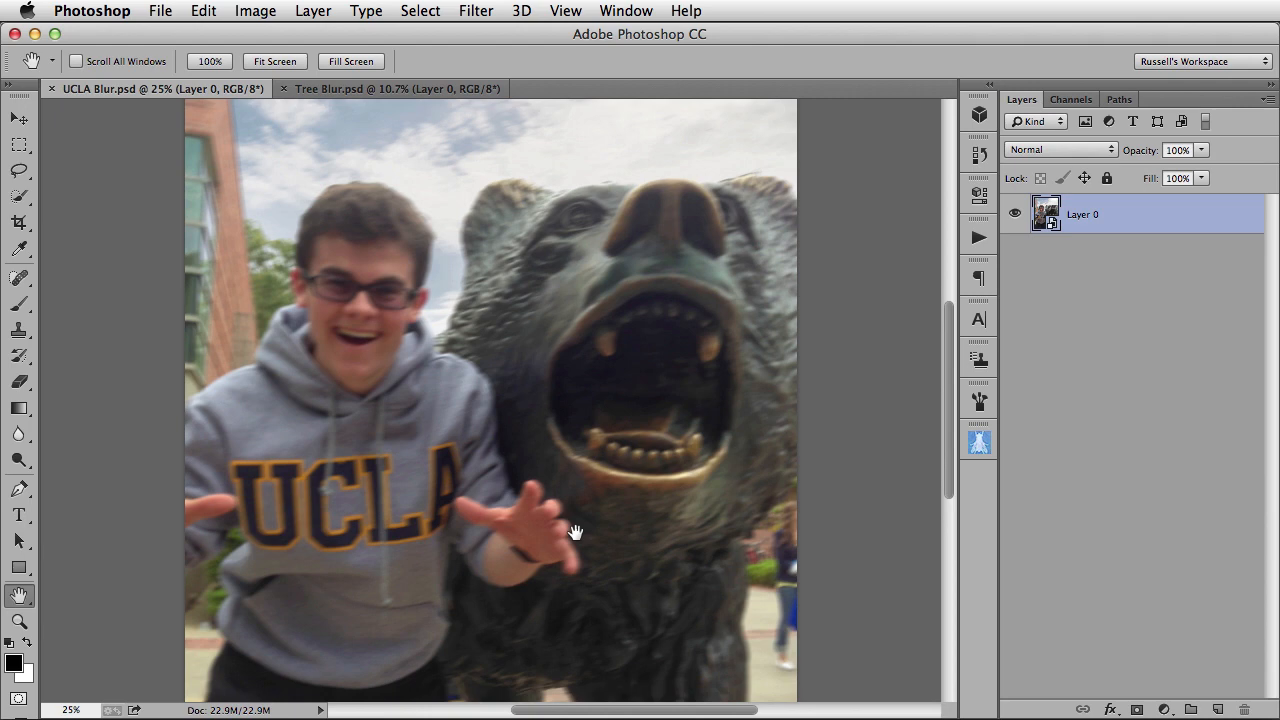
left_click(435, 90)
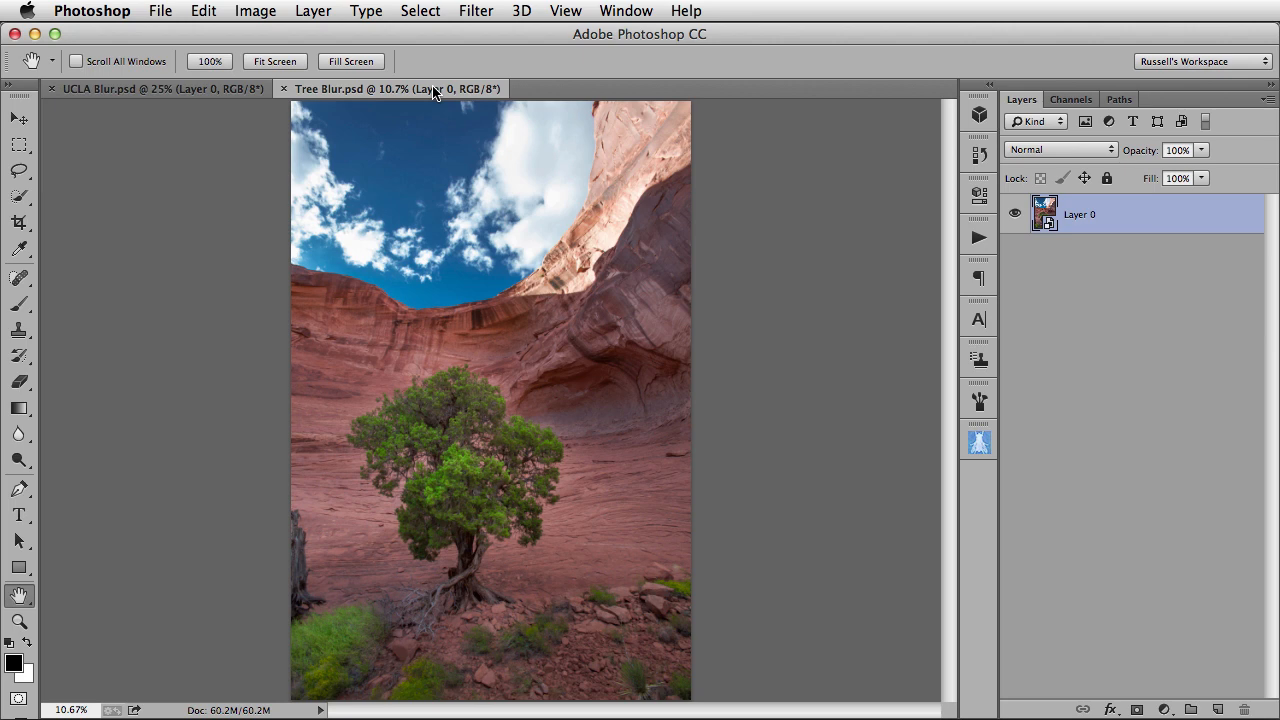
left_click(237, 91)
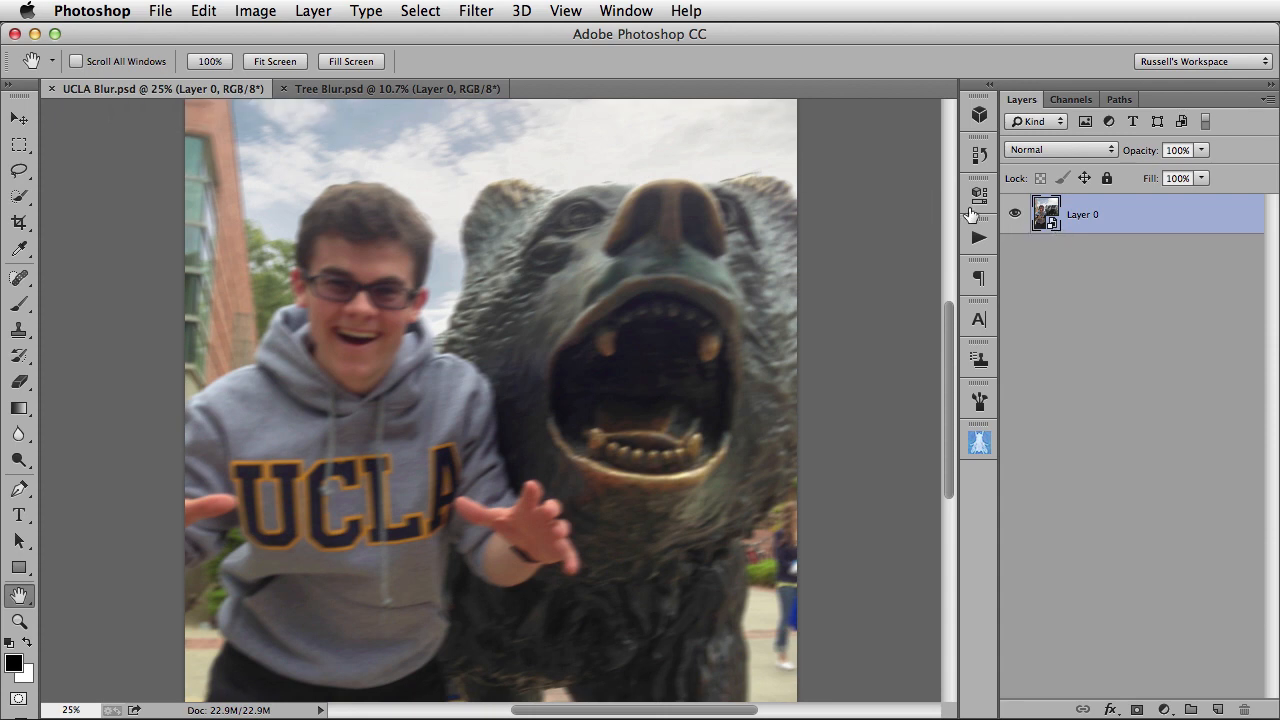
Step: Open the Shake Reduction filter on UCLA Blur.psd and examine the enlarged blur trace
left_click(462, 10)
mouse_move(560, 360)
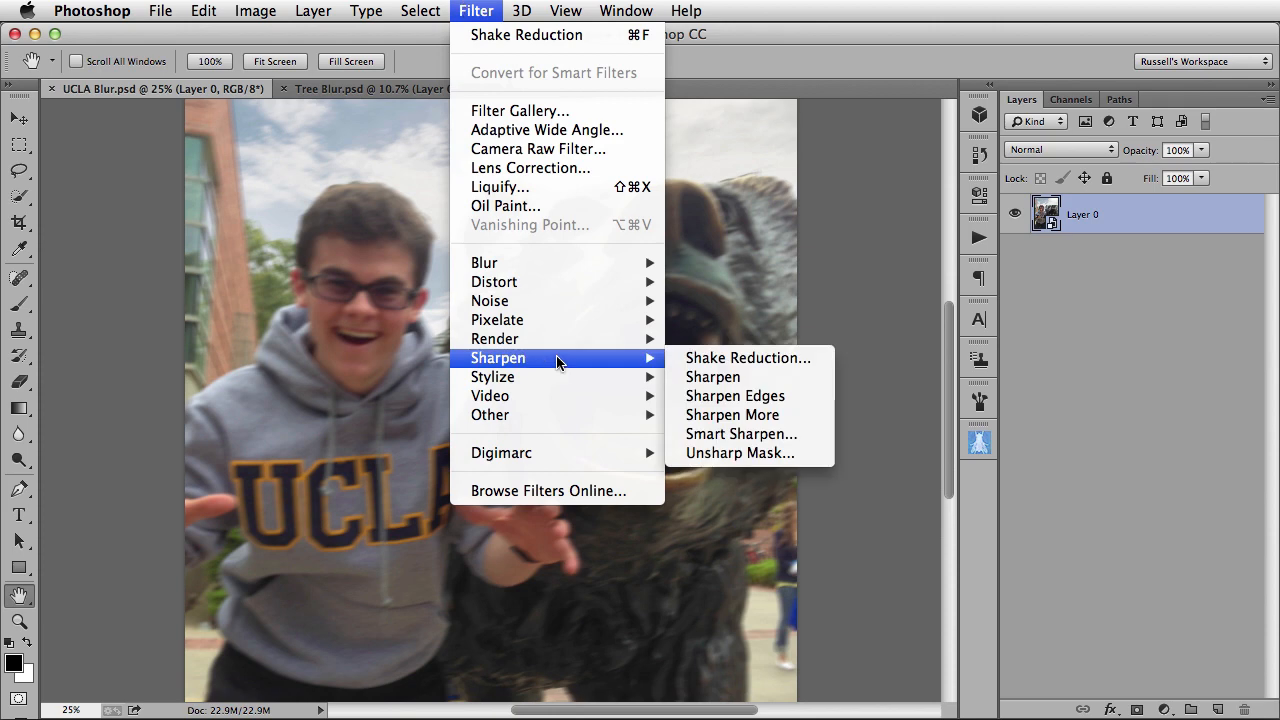
left_click(818, 362)
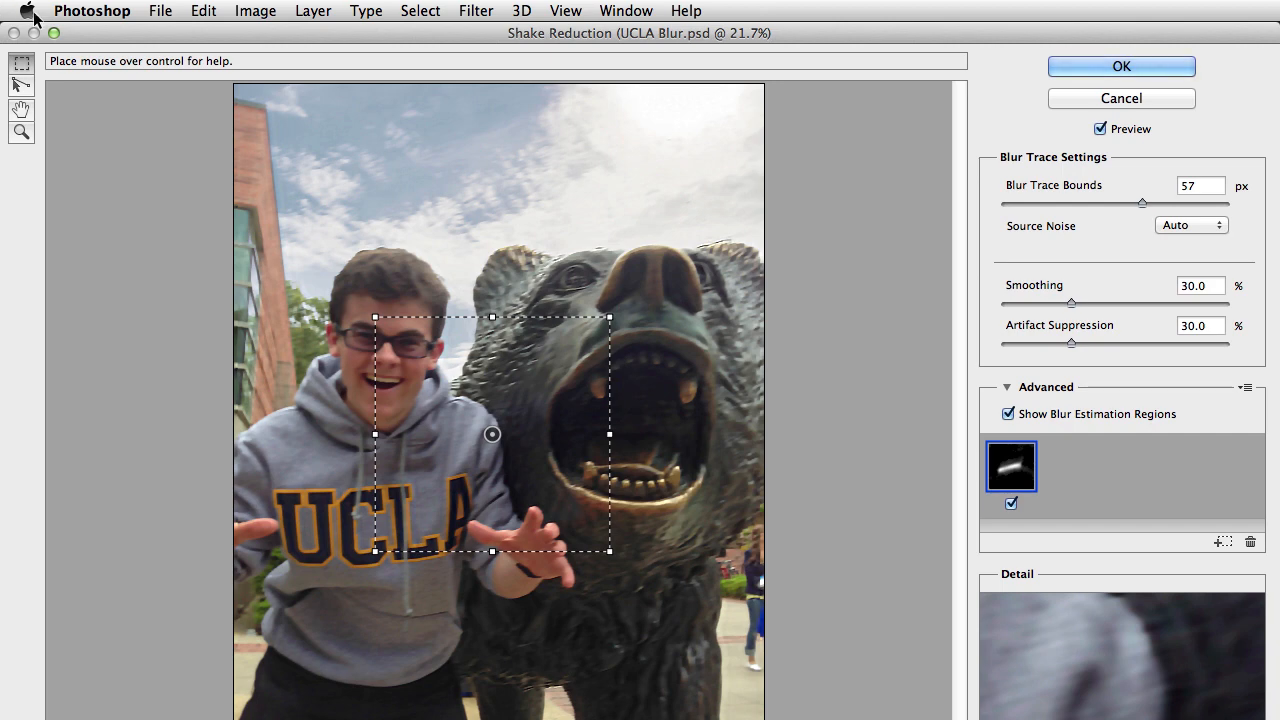
mouse_move(1016, 458)
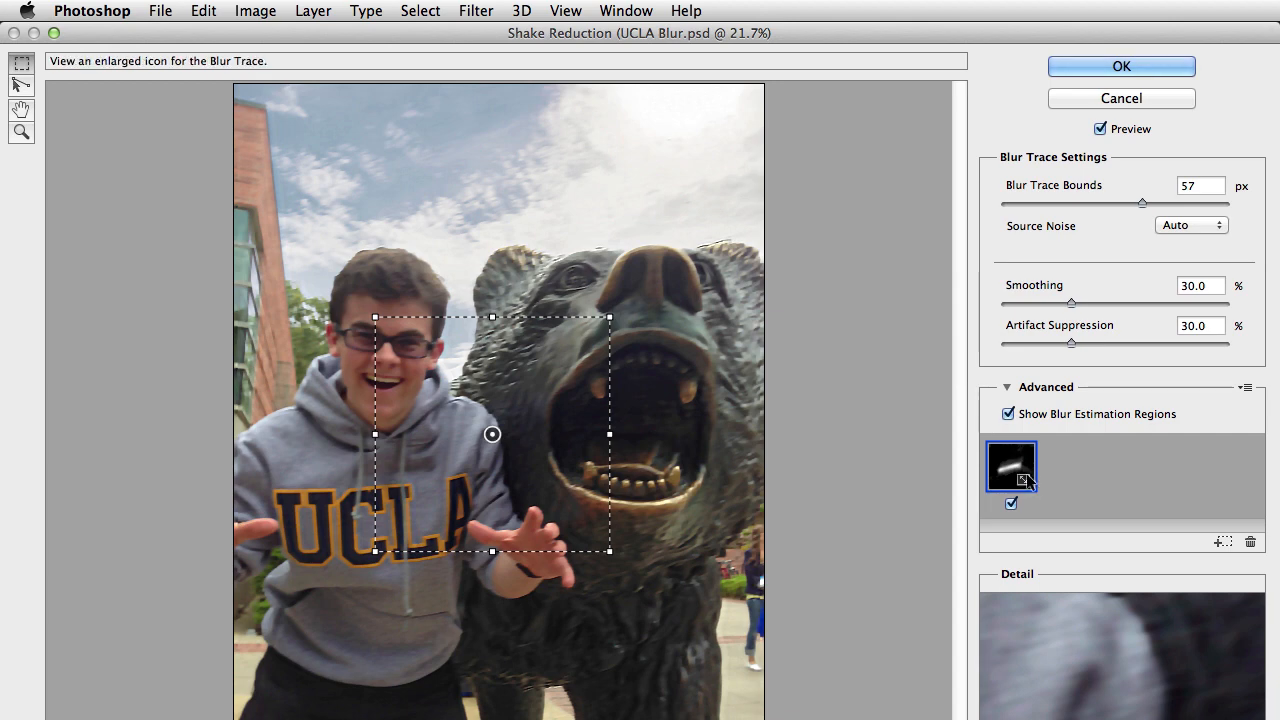
left_click(1024, 475)
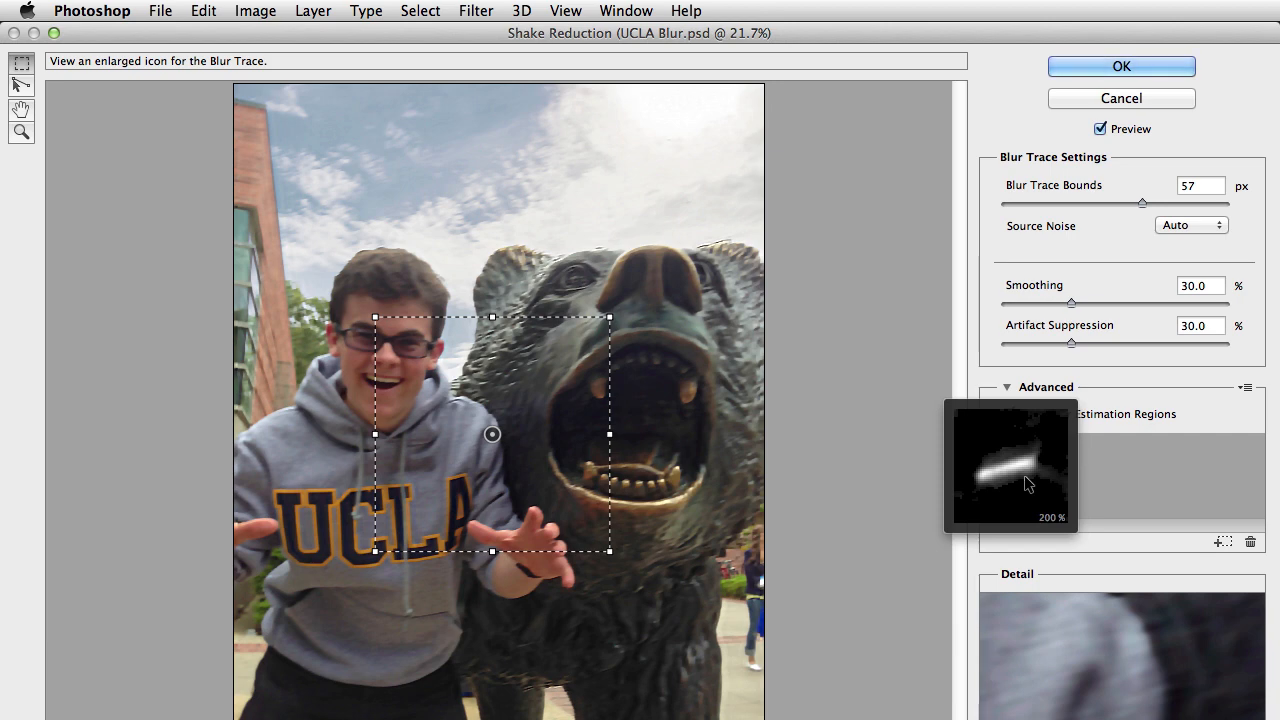
left_click(1117, 484)
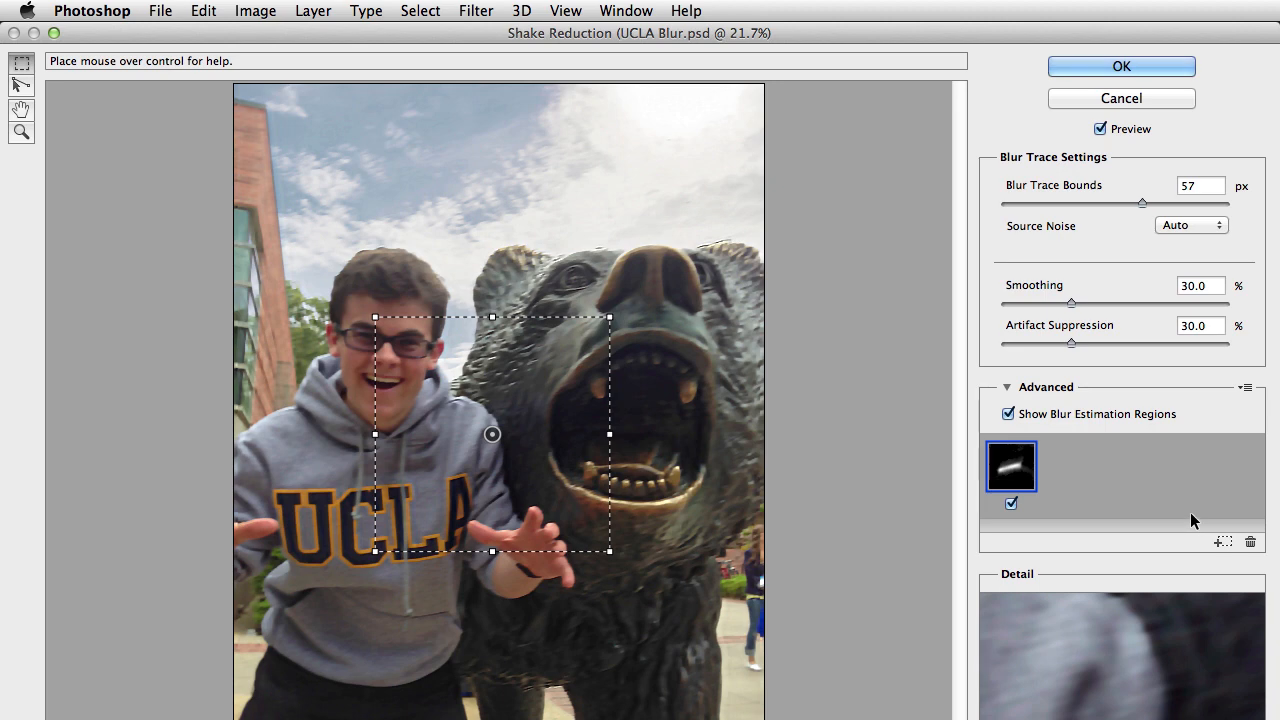
Step: Inspect the sweatshirt lettering with the floating Detail loupe, and apply Shake Reduction to UCLA Blur.psd with its automatic settings
key("q")
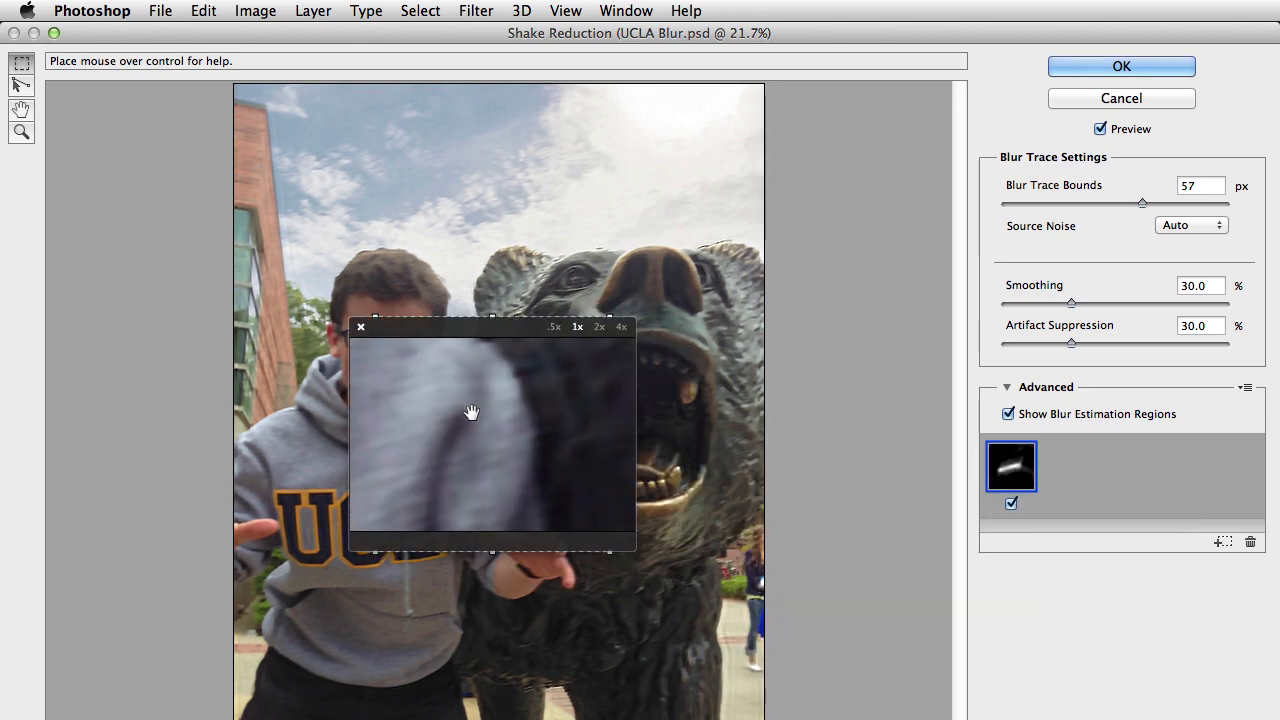
left_click_drag(471, 413, 401, 515)
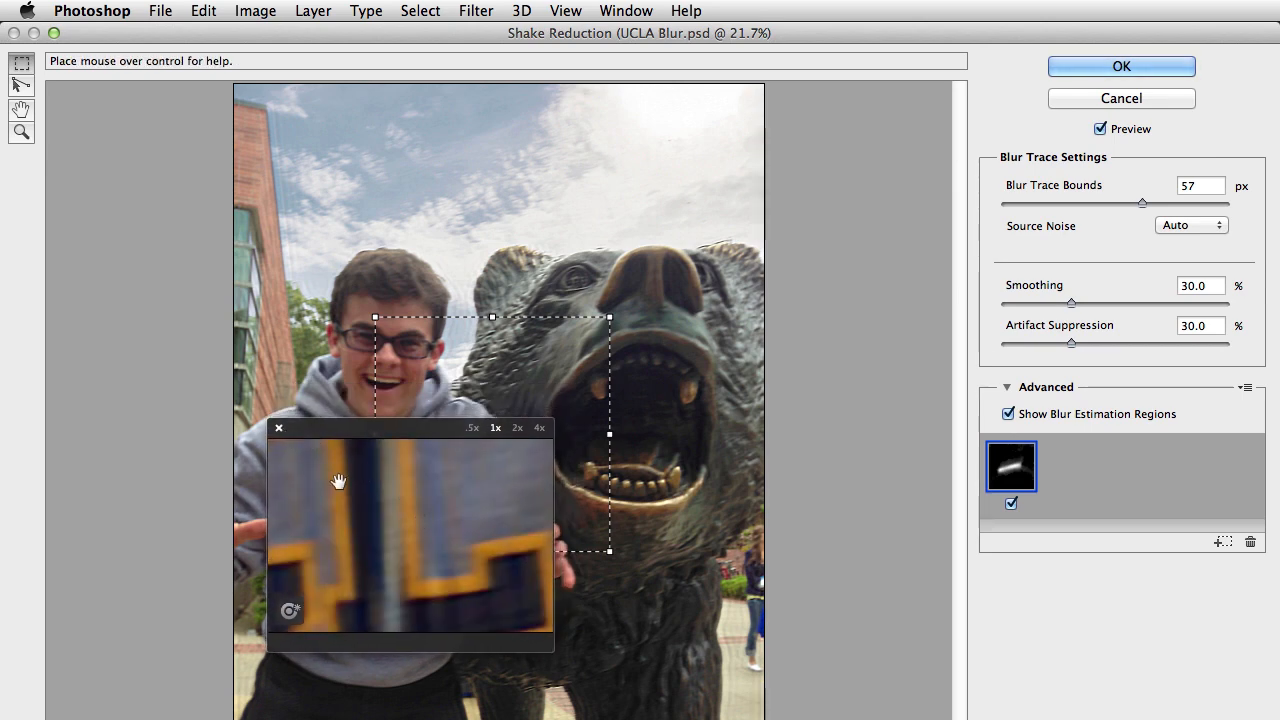
left_click(279, 430)
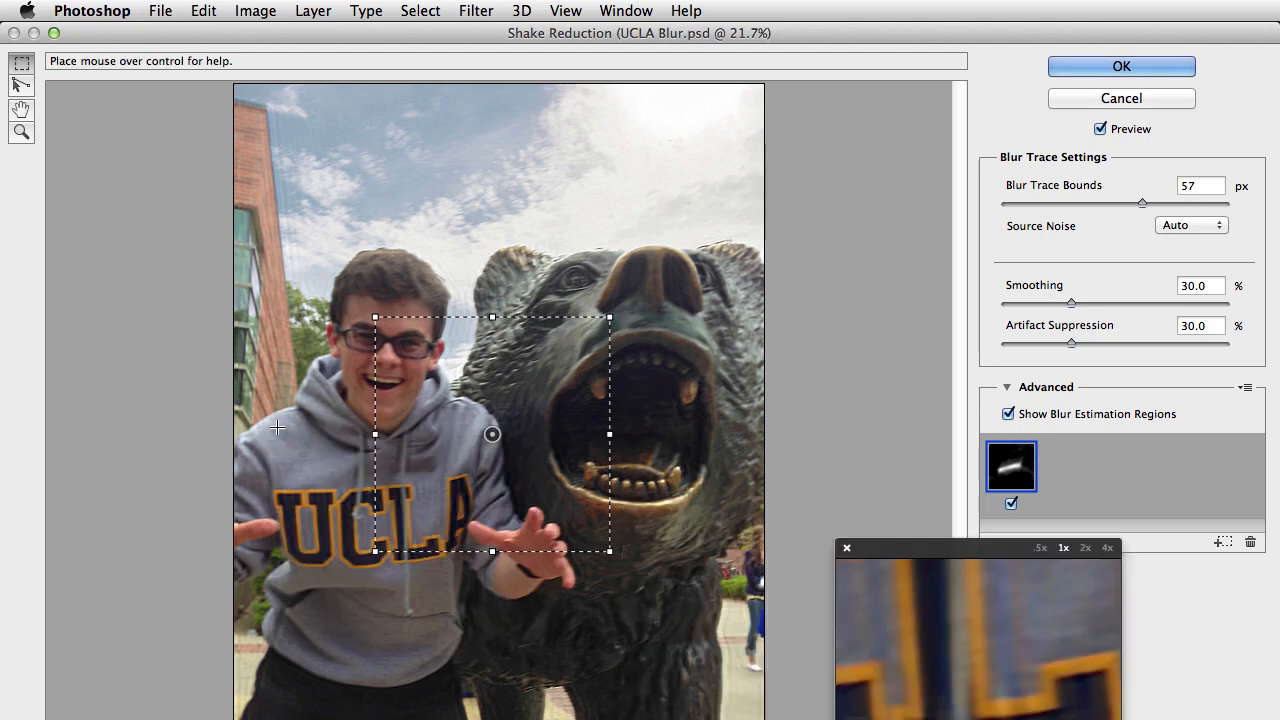
left_click(1110, 67)
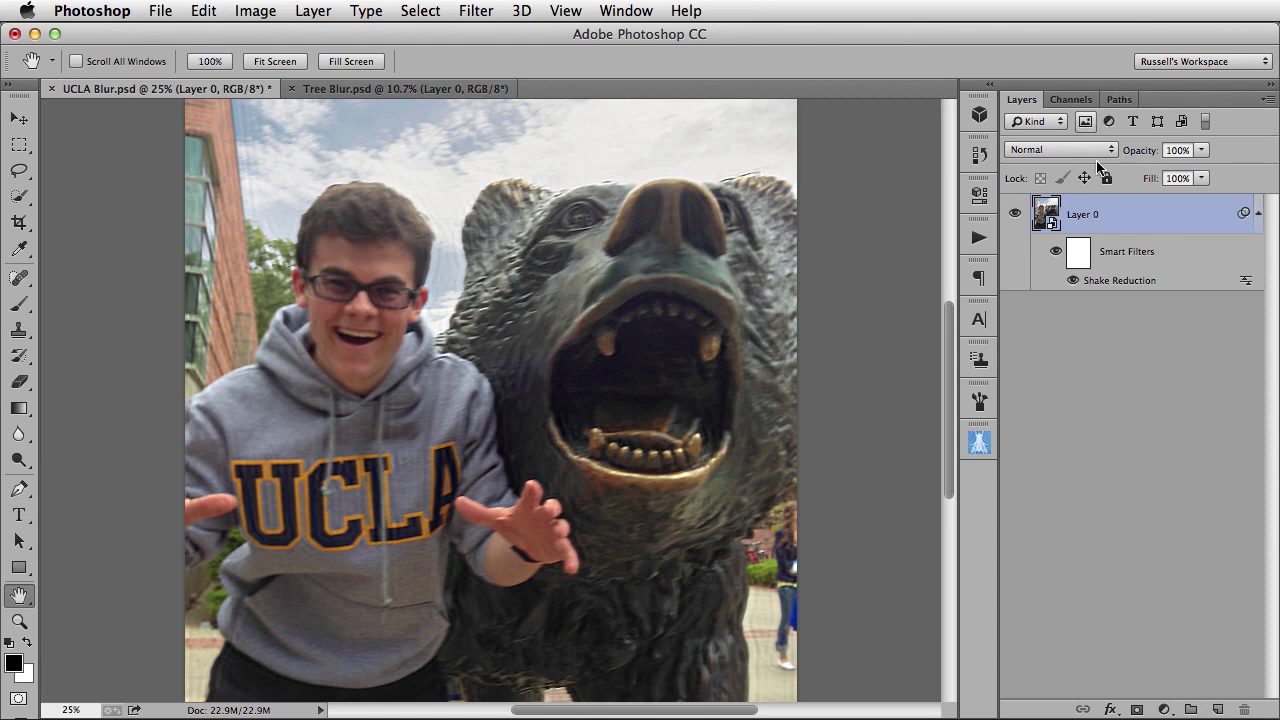
Step: Target the Shake Reduction smart filter's mask in UCLA Blur.psd and activate the Brush tool
left_click(1078, 262)
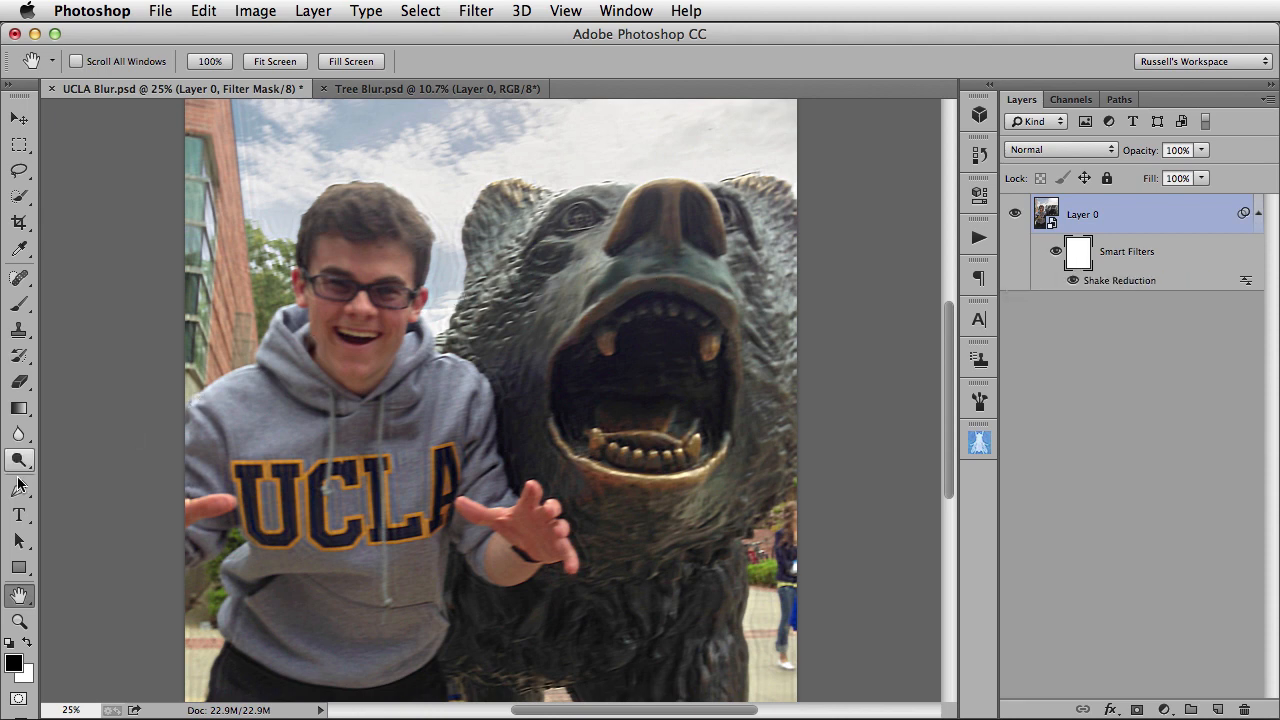
left_click(19, 303)
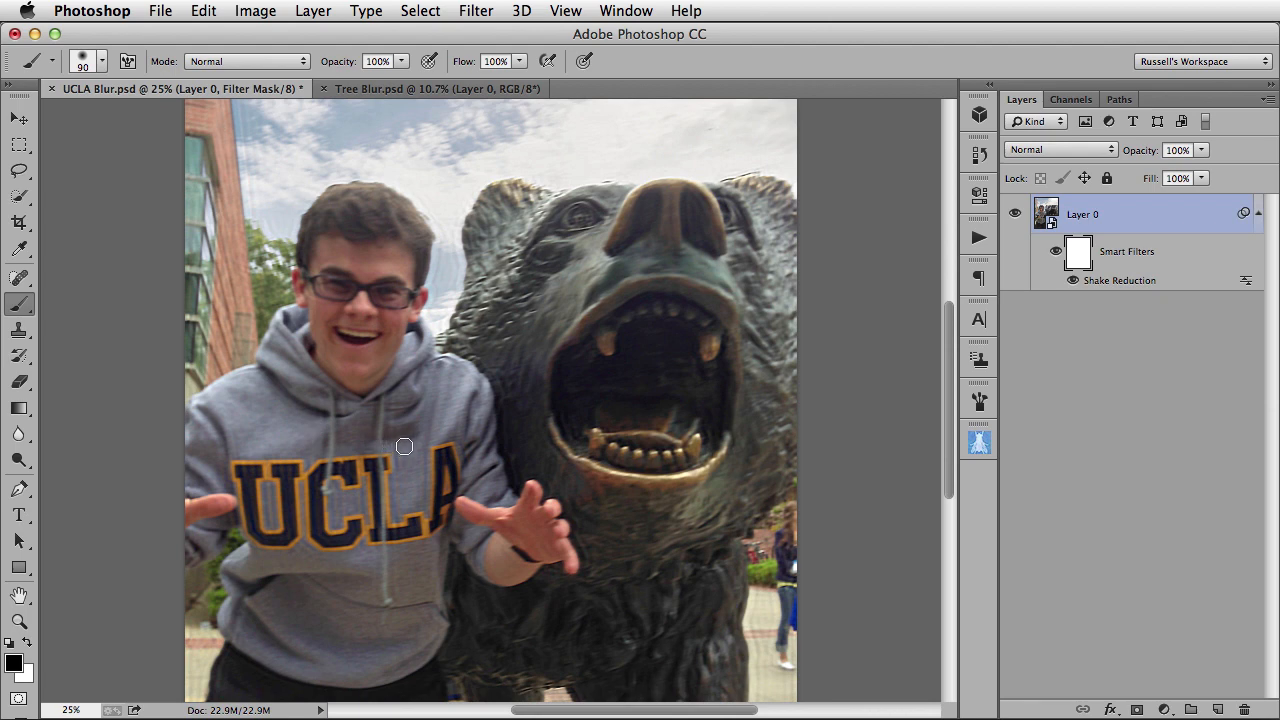
Step: View the tree's branches in Tree Blur.psd at 100% and open the Shake Reduction filter on it
left_click(434, 88)
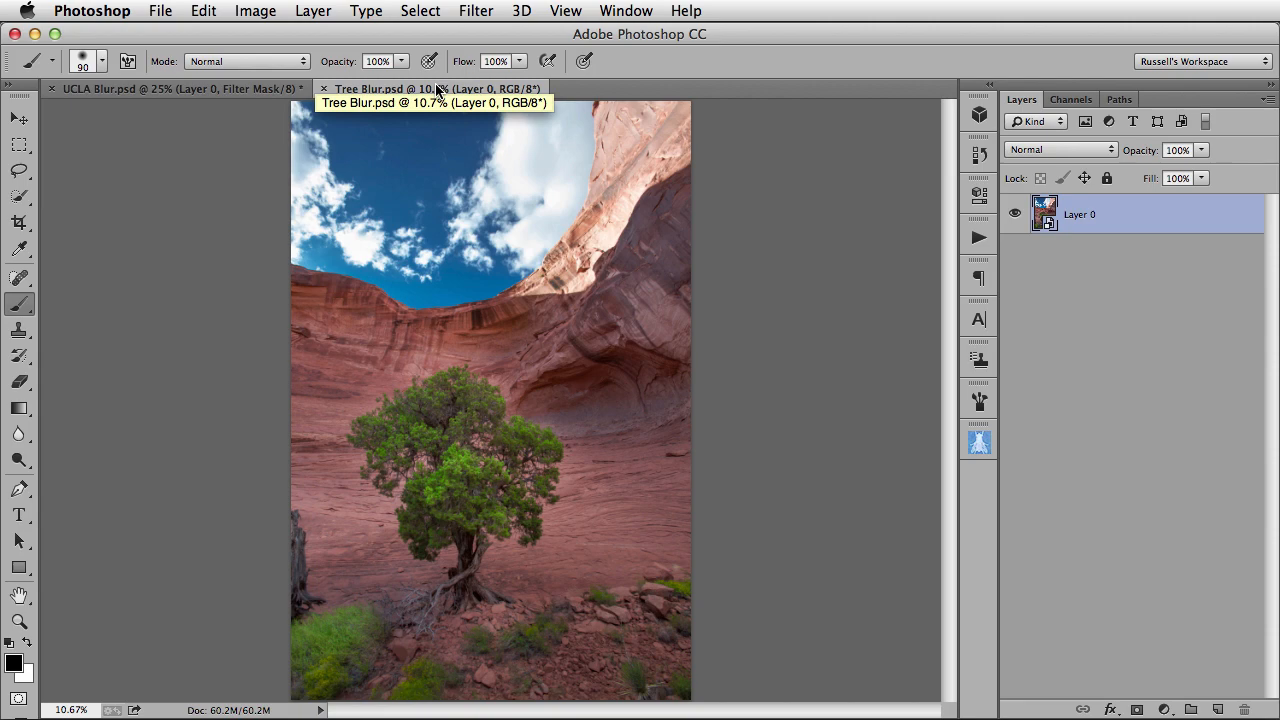
double_click(19, 621)
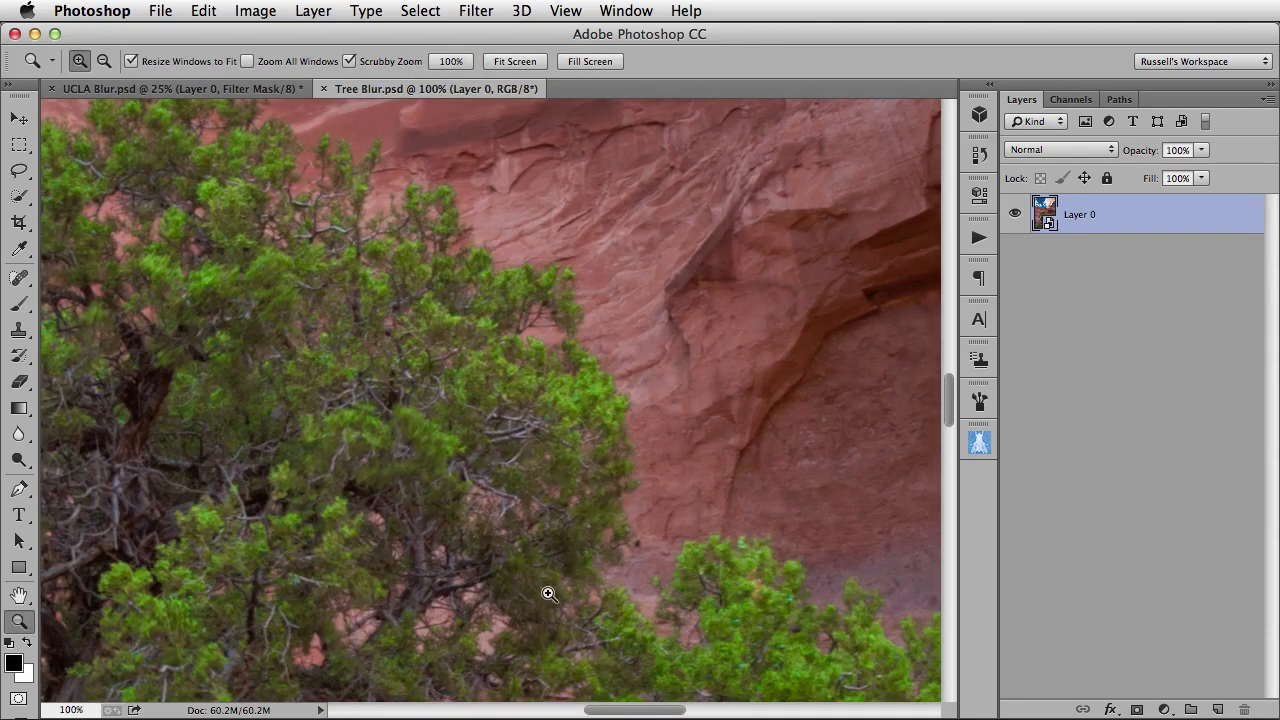
left_click_drag(546, 591, 546, 269)
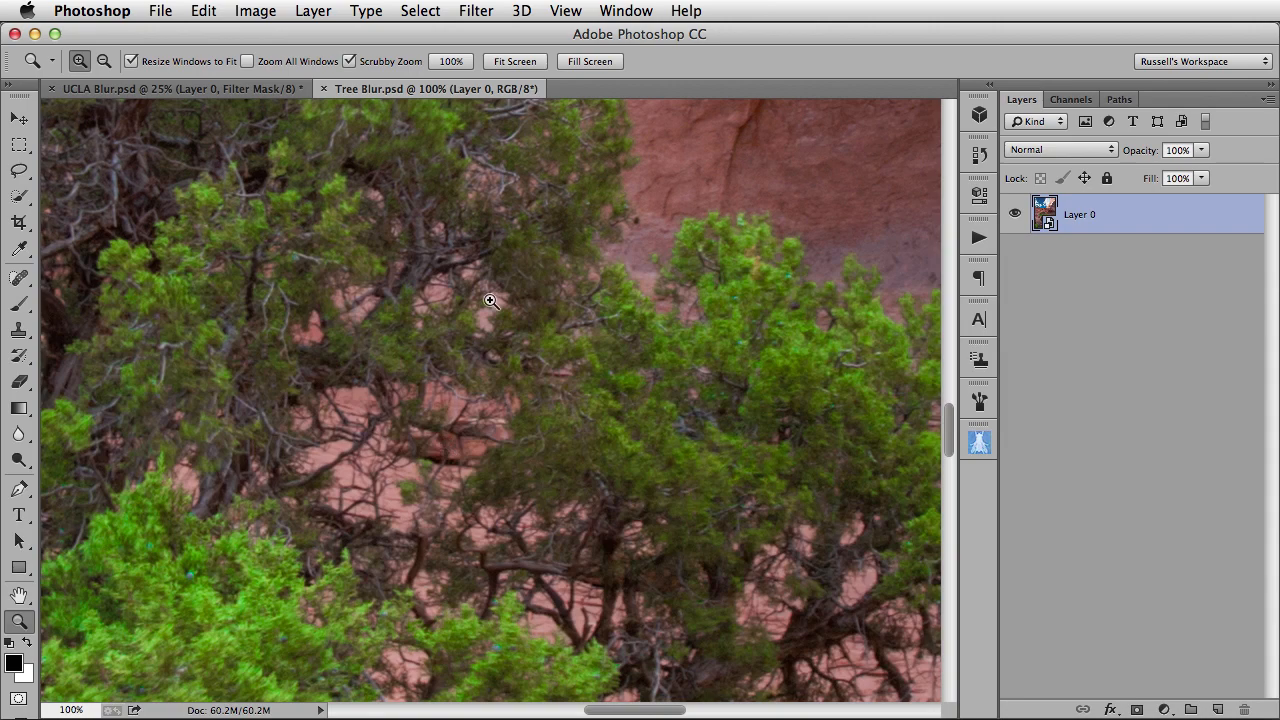
left_click(481, 10)
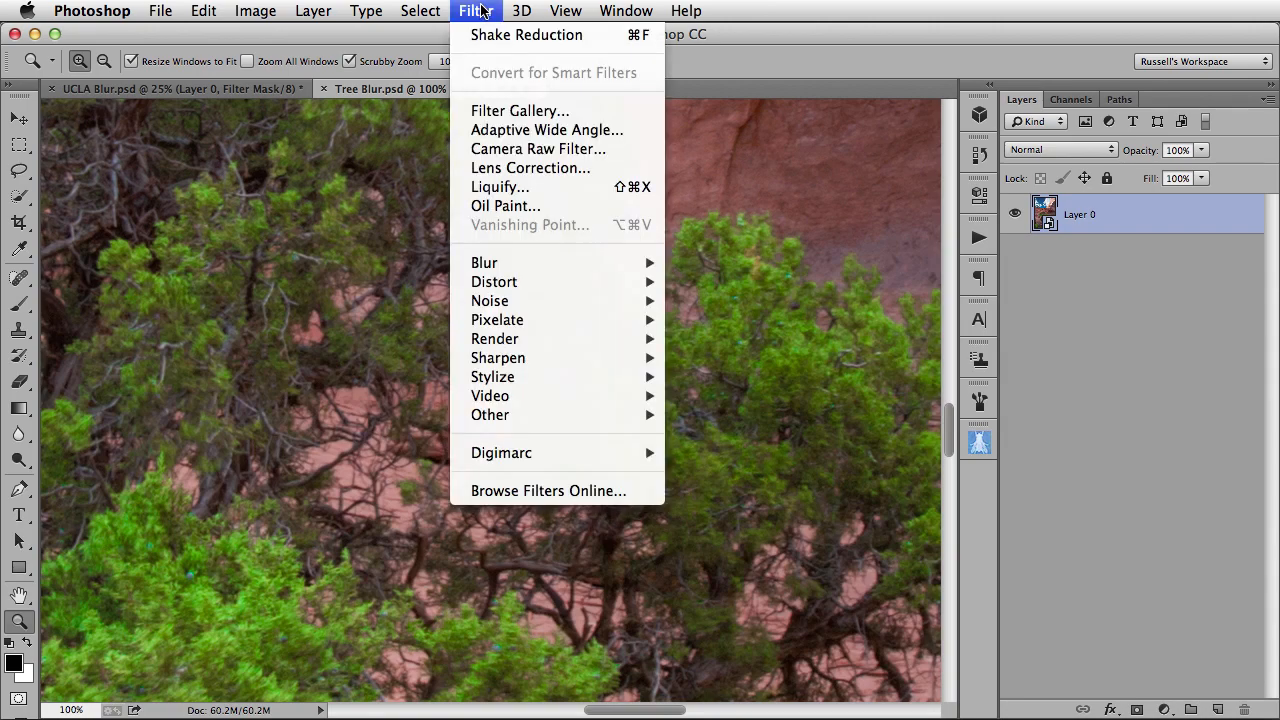
mouse_move(517, 362)
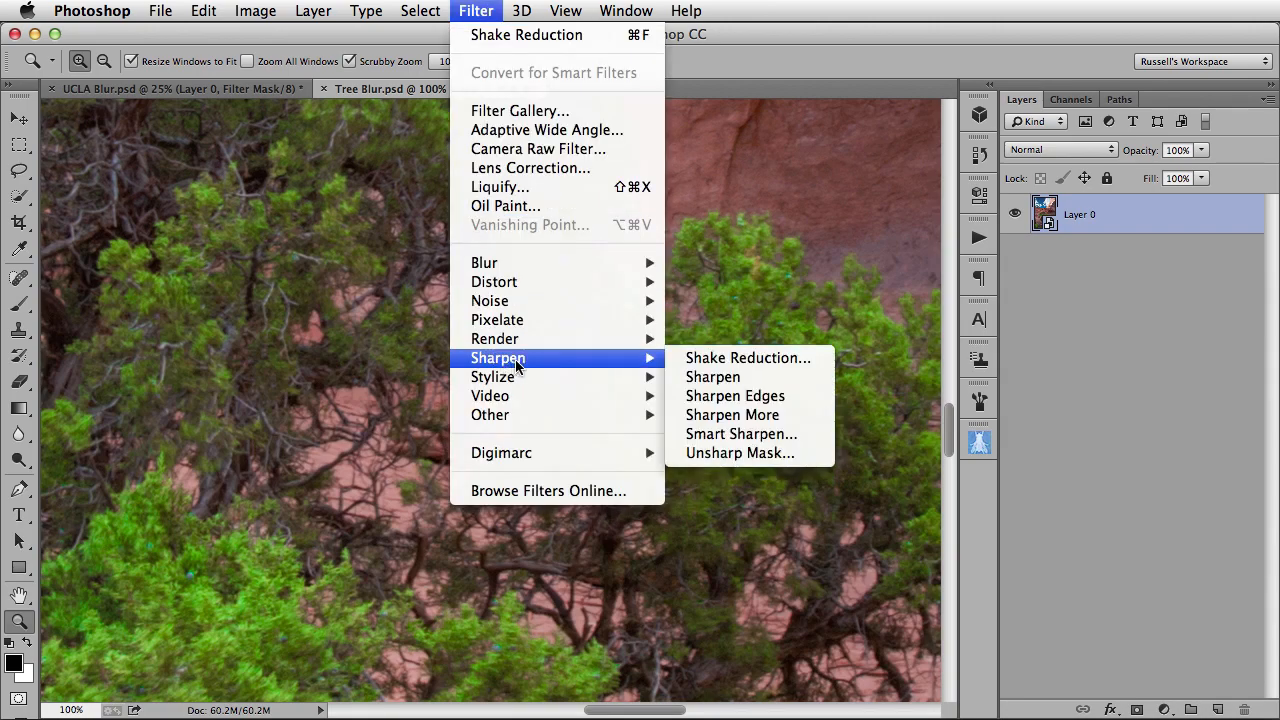
left_click(812, 358)
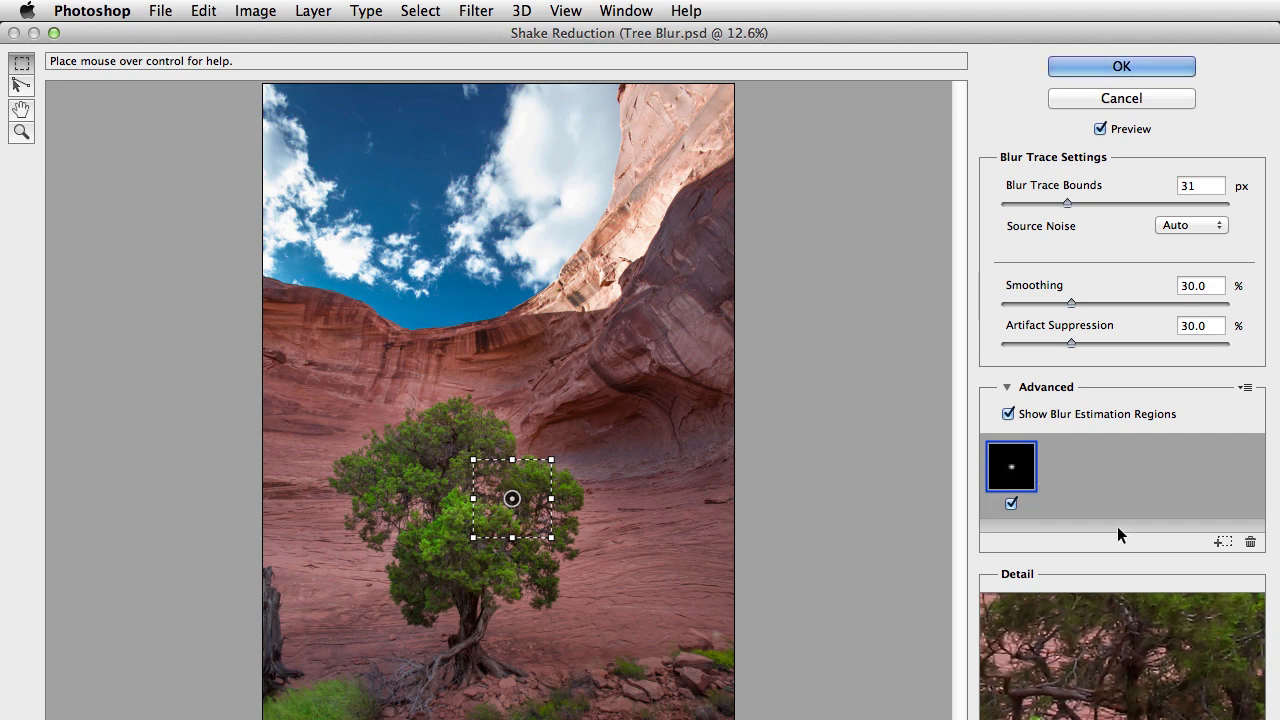
Step: Inspect the branches with the floating Detail loupe, apply Shake Reduction to Tree Blur.psd, and return to UCLA Blur.psd
key("q")
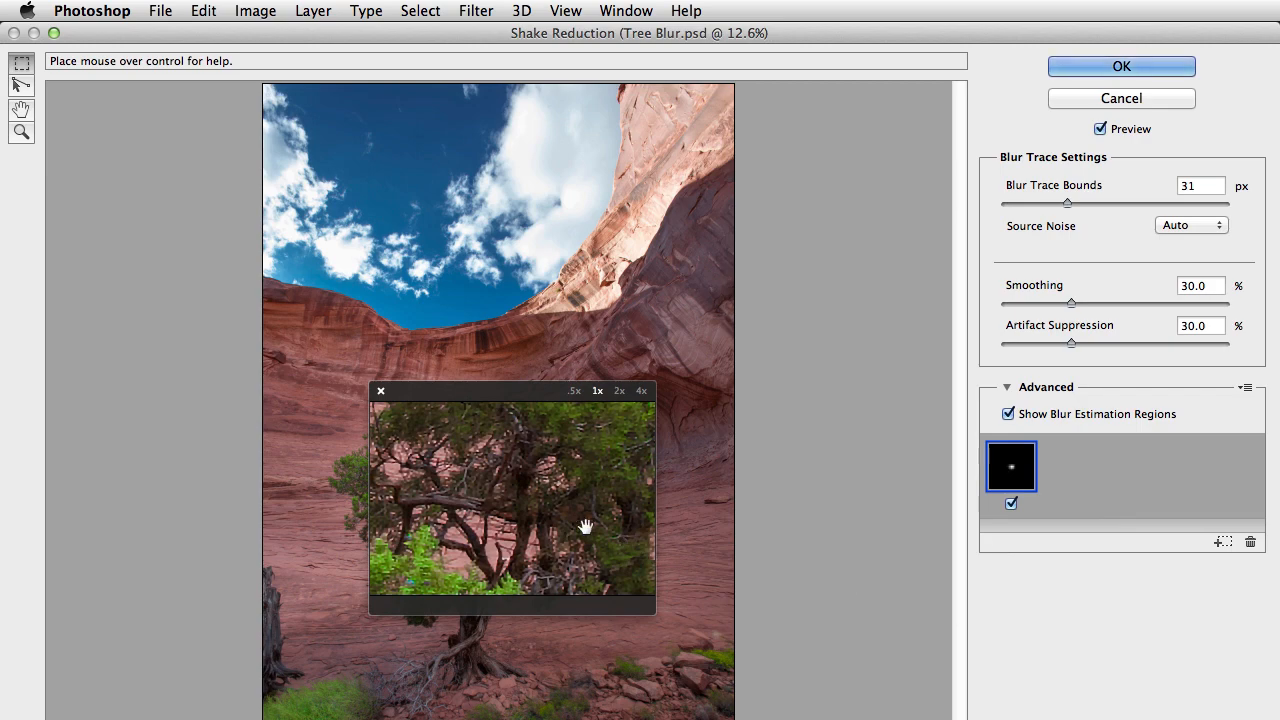
left_click_drag(583, 523, 594, 555)
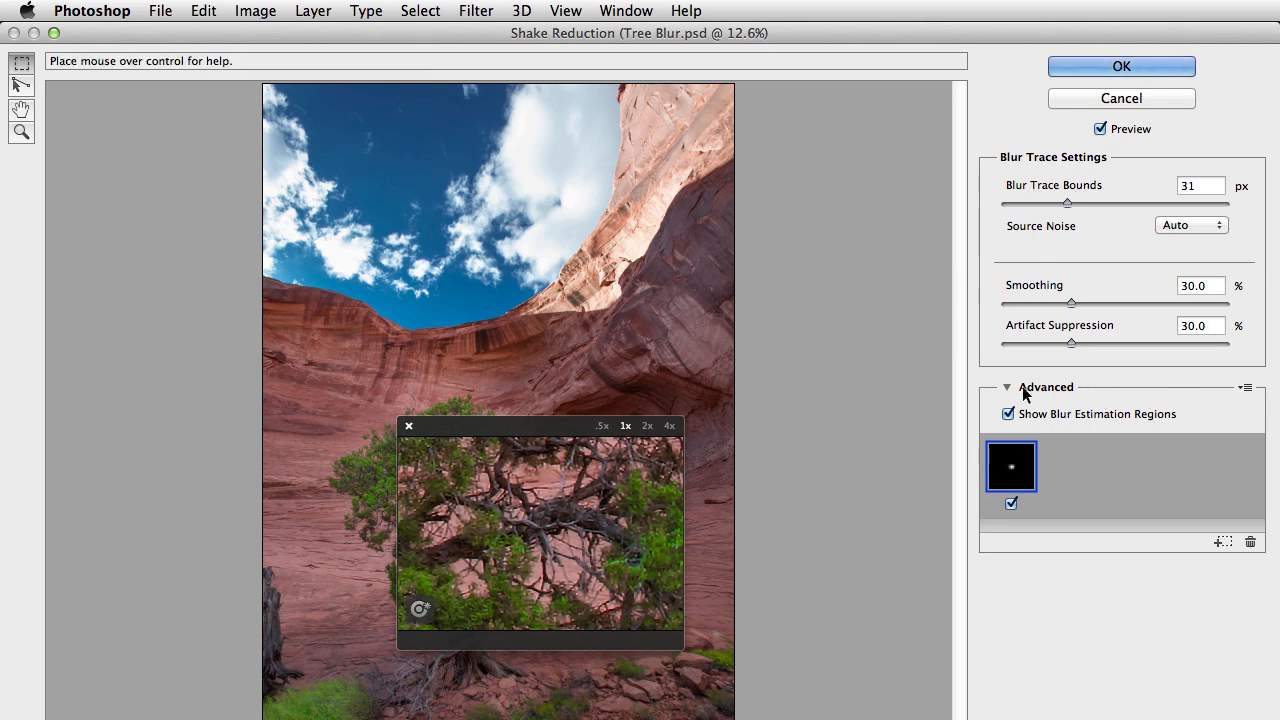
left_click(1121, 64)
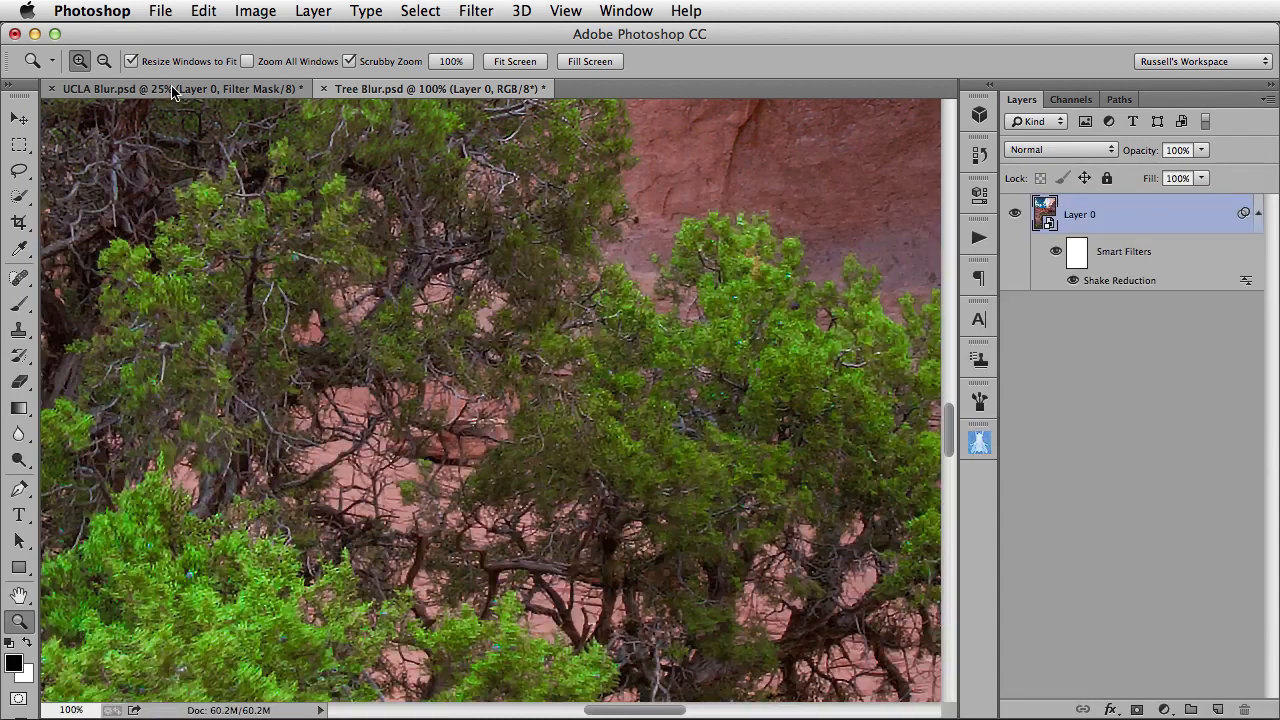
left_click(172, 90)
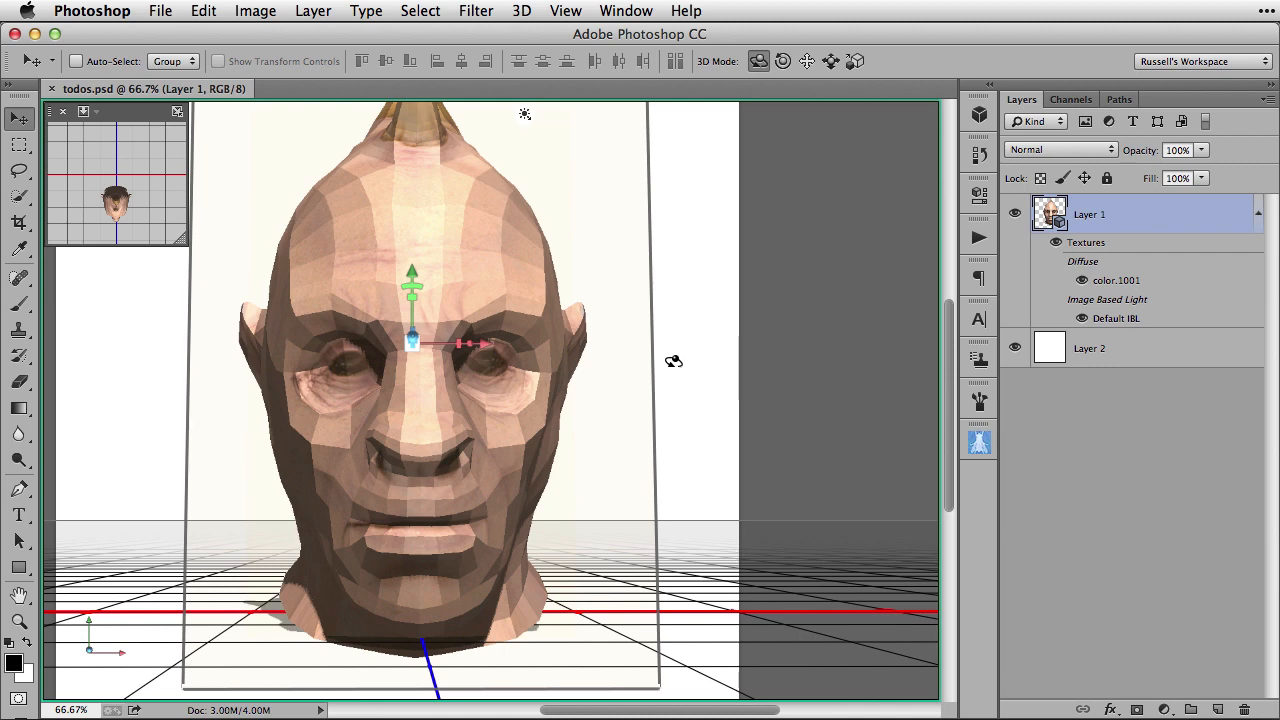
Step: Clone the eyes and brow from DrFace.psd onto the 3D head in todos.psd, using Clone Stamp opacities of 100% and 50%
mouse_move(648, 364)
left_mouse_down()
mouse_move(623, 363)
mouse_move(668, 358)
mouse_move(648, 358)
left_mouse_up()
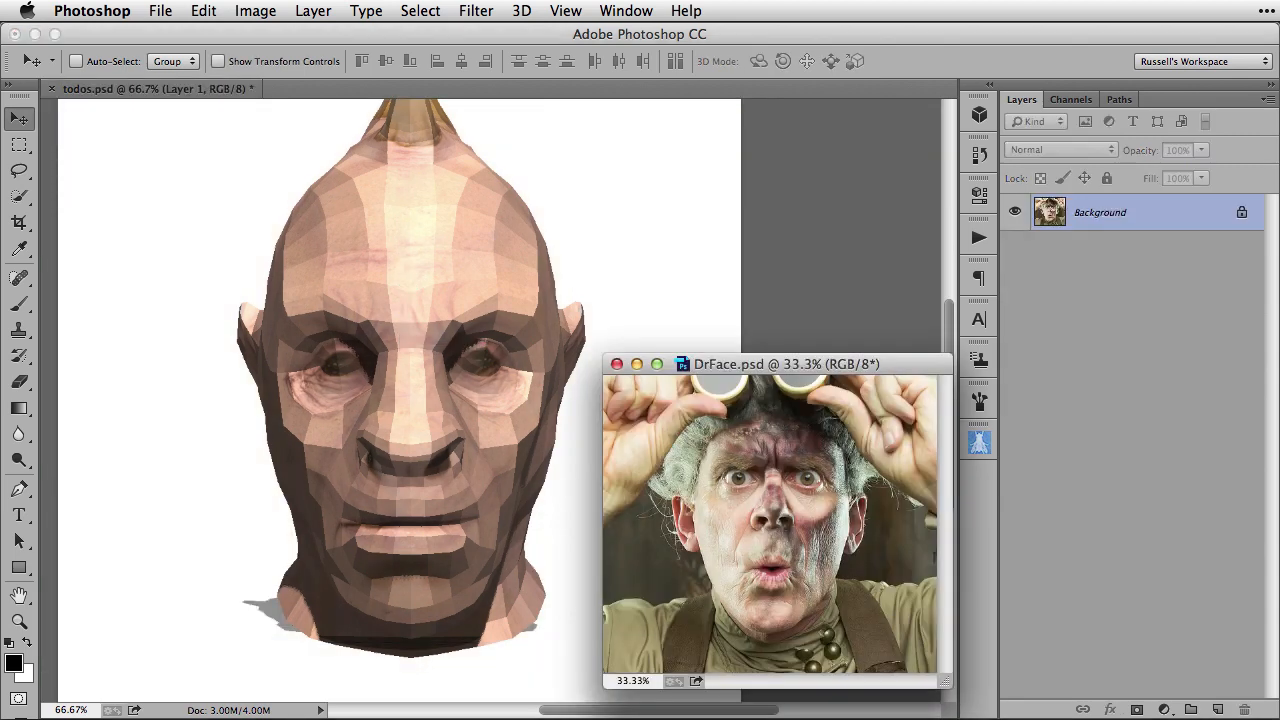
key("s")
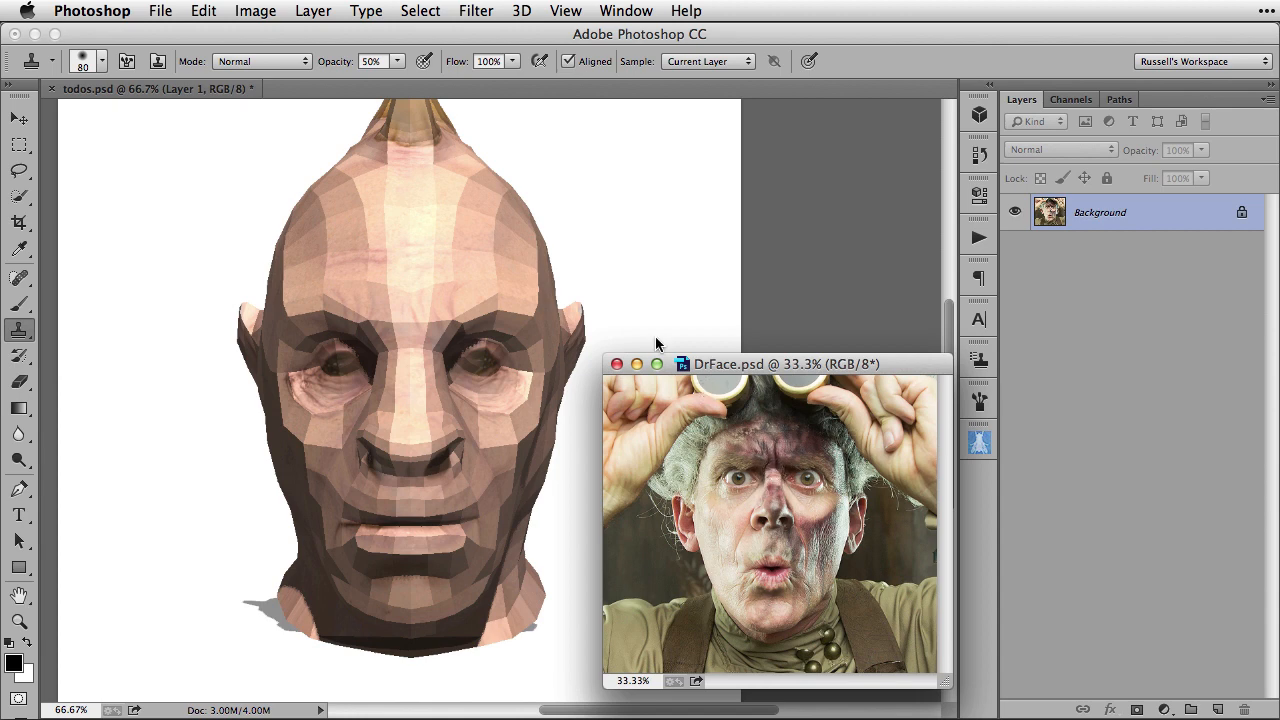
left_click(607, 286)
left_click_drag(421, 357, 409, 349)
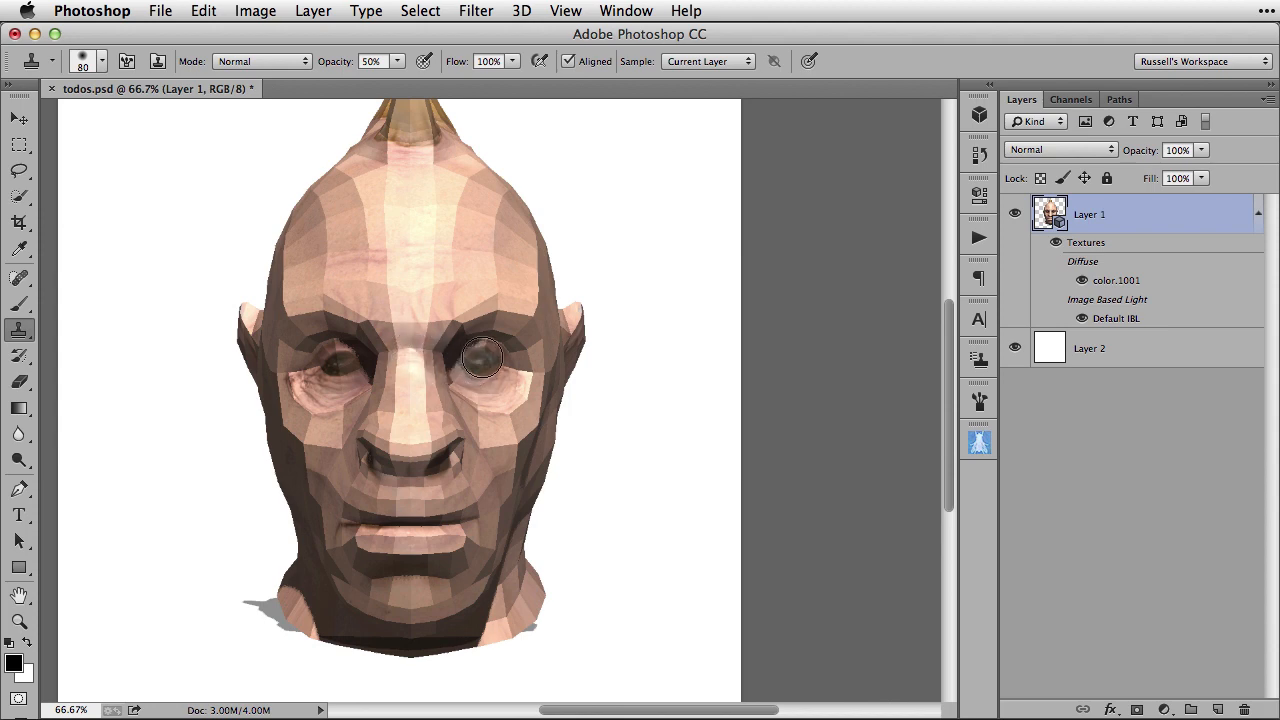
left_click(482, 360)
key("0")
left_click_drag(480, 362, 466, 379)
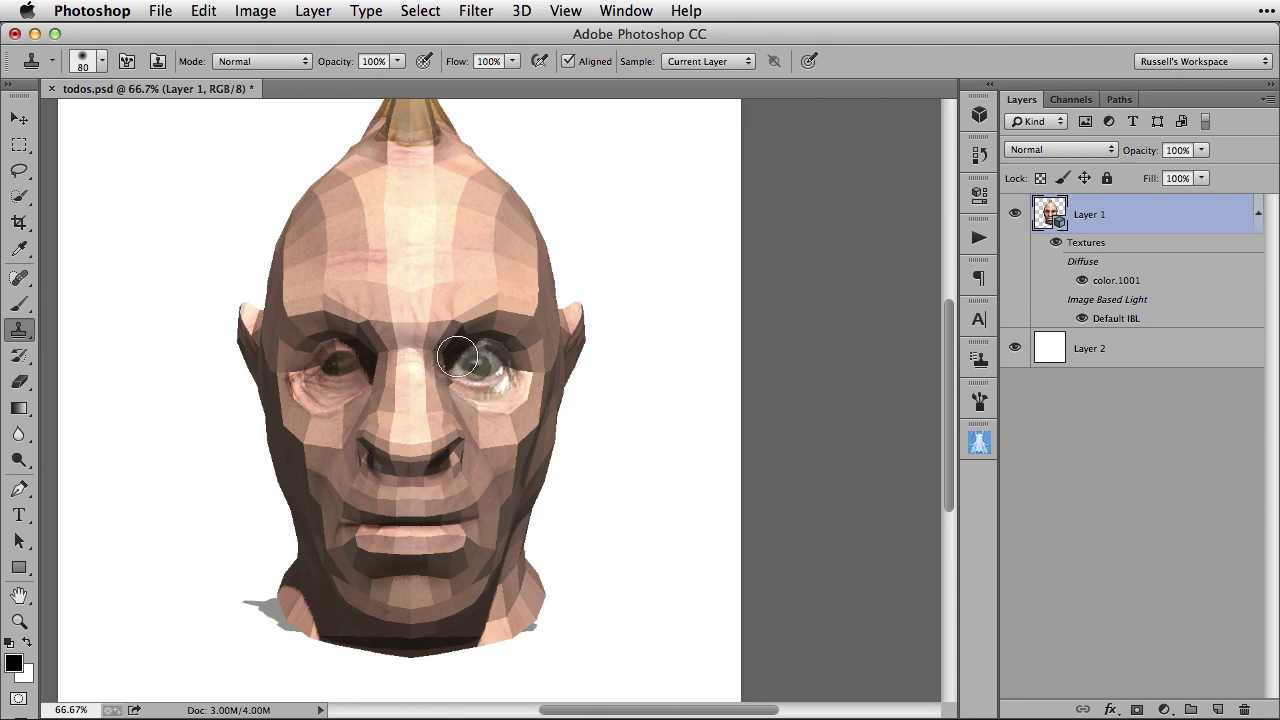
mouse_move(345, 365)
left_mouse_down()
mouse_move(302, 370)
mouse_move(338, 371)
mouse_move(359, 348)
mouse_move(460, 368)
mouse_move(440, 349)
mouse_move(387, 339)
mouse_move(452, 326)
mouse_move(320, 327)
mouse_move(477, 316)
mouse_move(495, 330)
mouse_move(465, 310)
mouse_move(373, 304)
mouse_move(312, 338)
mouse_move(330, 361)
mouse_move(382, 369)
mouse_move(339, 380)
mouse_move(404, 362)
mouse_move(445, 376)
mouse_move(369, 388)
mouse_move(493, 397)
mouse_move(445, 362)
left_mouse_up()
key("5")
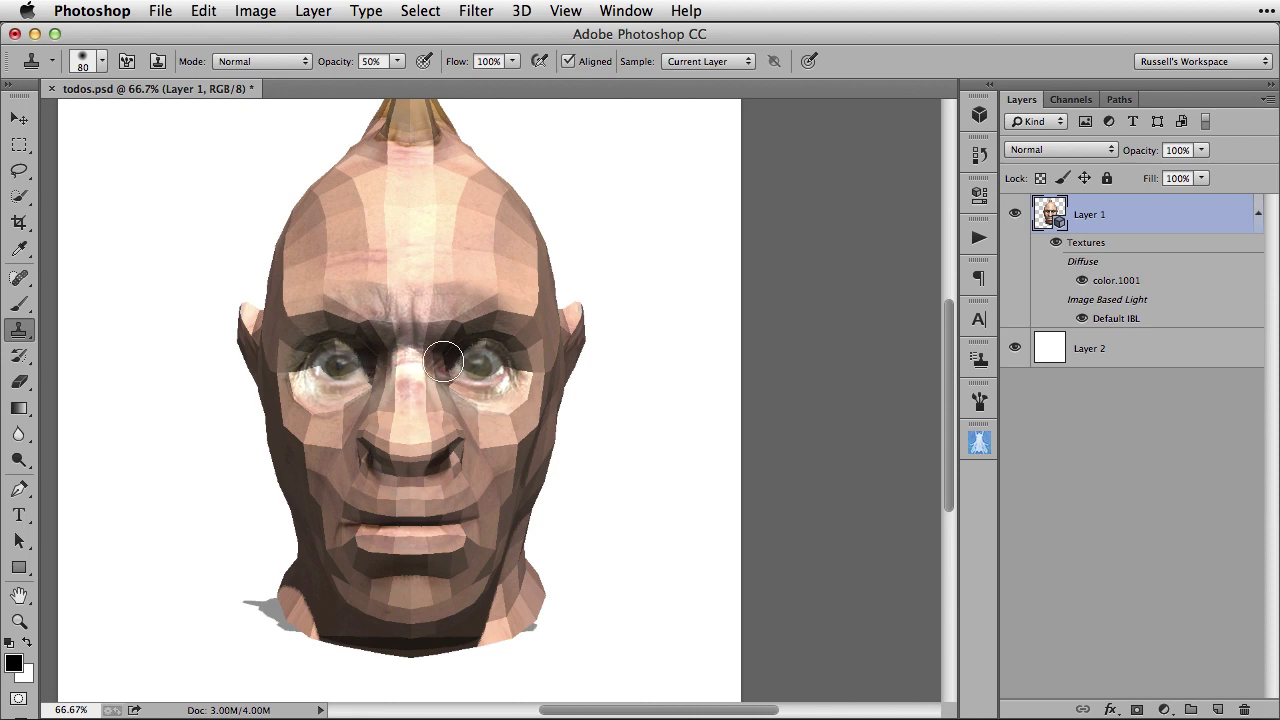
Step: Turn the 3D head slightly to the side and move it up above the ground plane in todos.psd
left_click(19, 118)
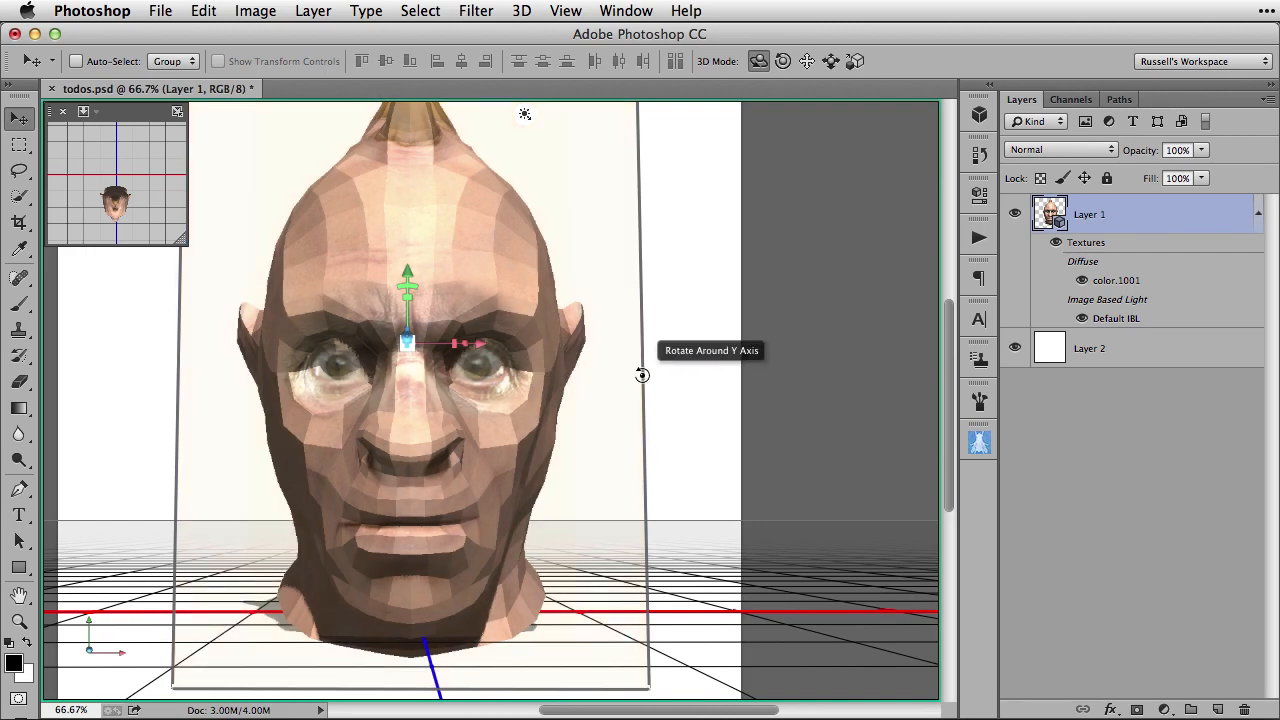
mouse_move(642, 374)
left_mouse_down()
mouse_move(668, 374)
mouse_move(617, 374)
mouse_move(650, 371)
left_mouse_up()
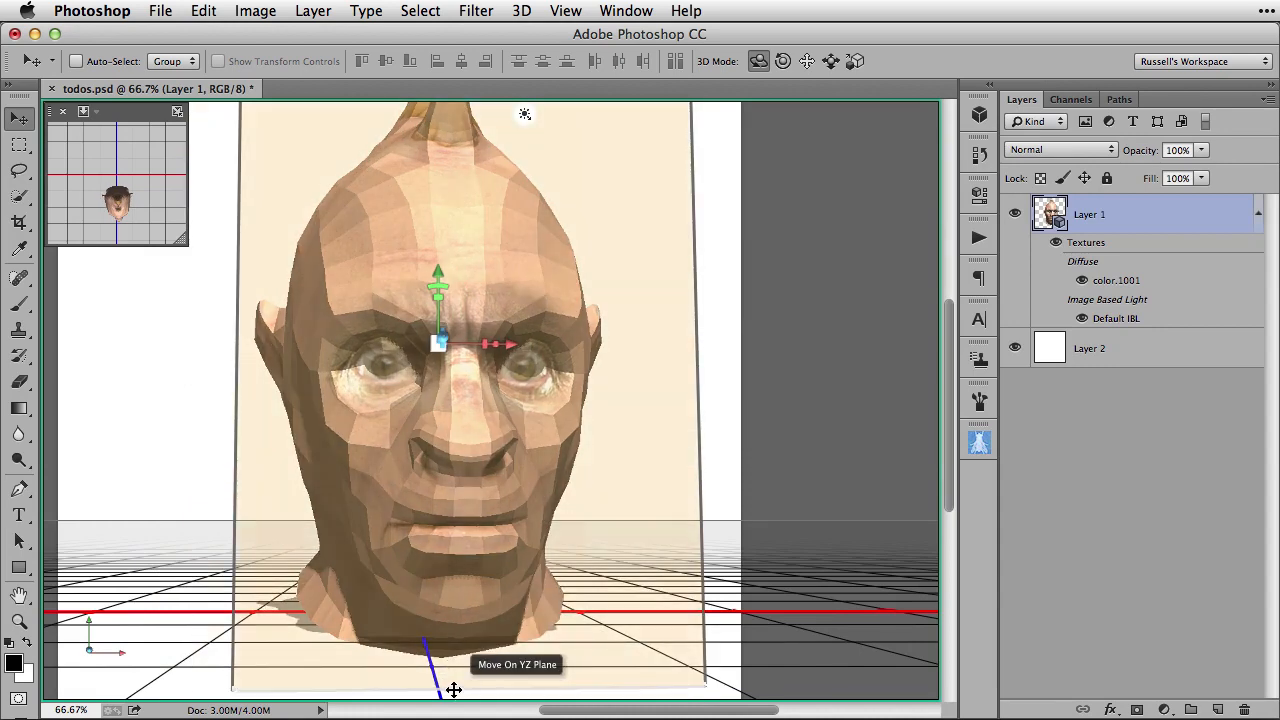
left_click_drag(453, 690, 437, 633)
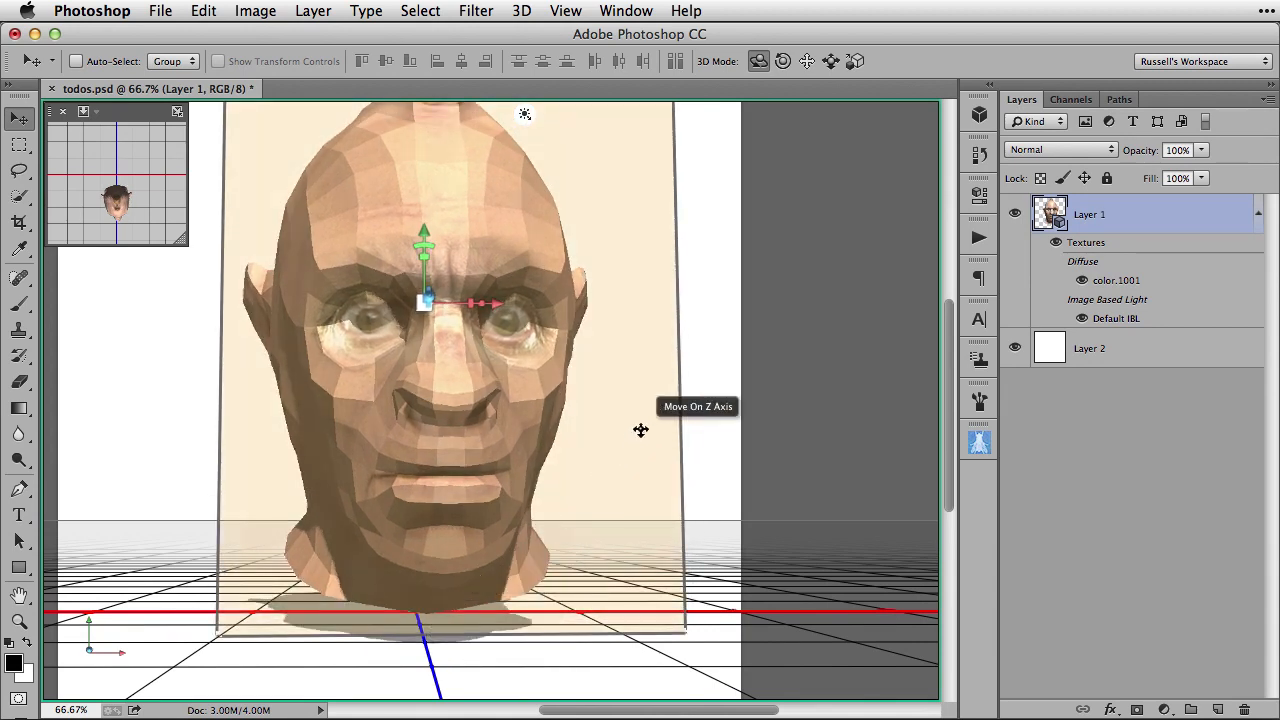
mouse_move(677, 400)
left_mouse_down()
mouse_move(643, 406)
mouse_move(686, 393)
left_mouse_up()
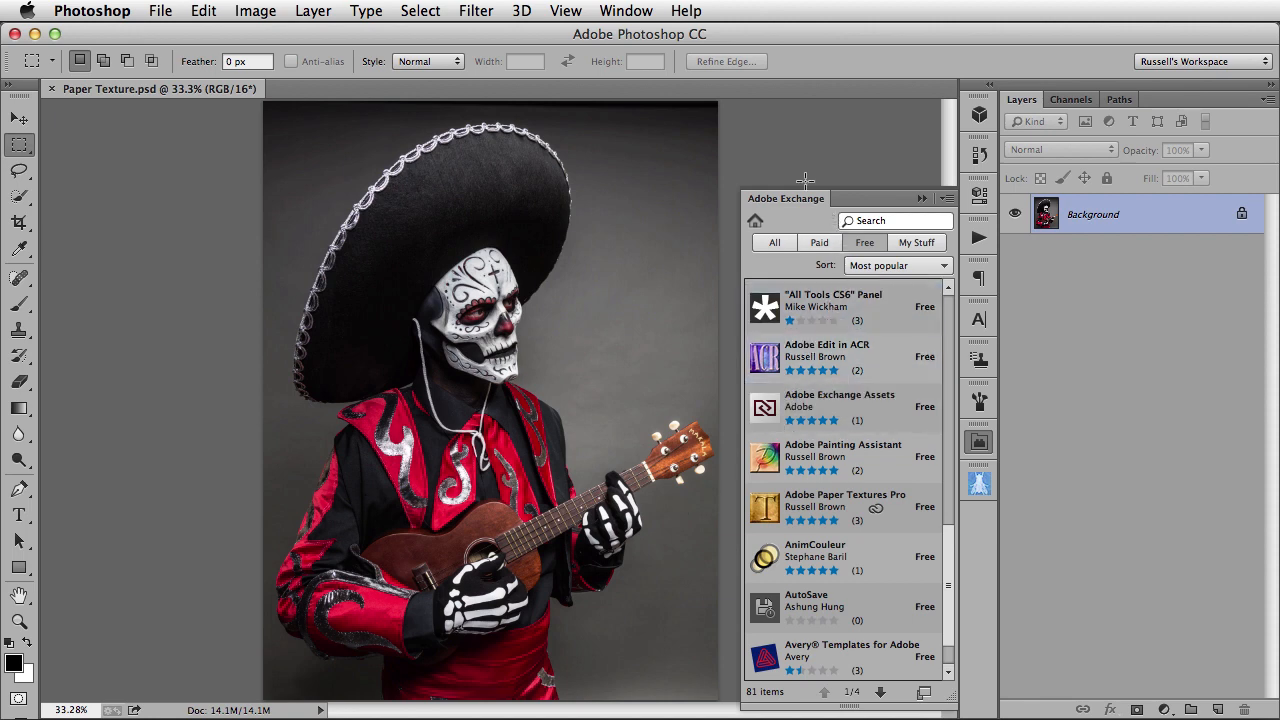
Step: Look through the available extensions and examine the Adobe Paper Textures Pro details in Adobe Exchange
left_click(612, 10)
mouse_move(690, 91)
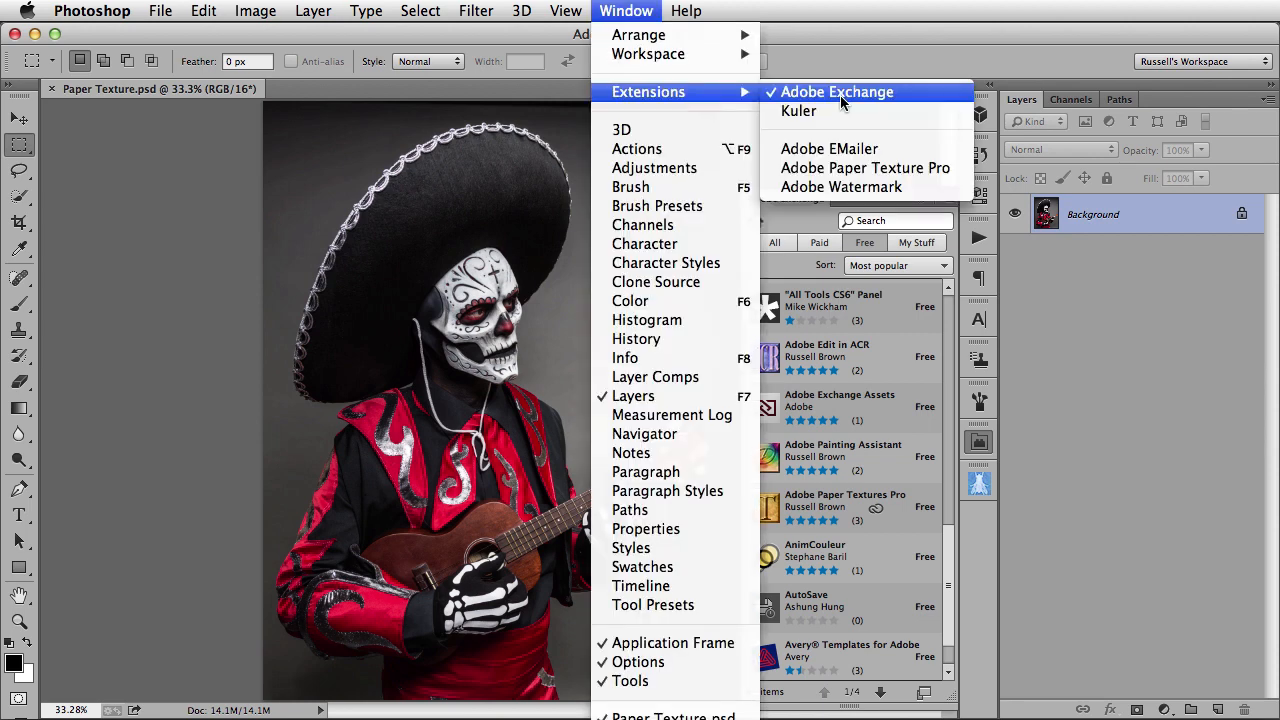
left_click(622, 8)
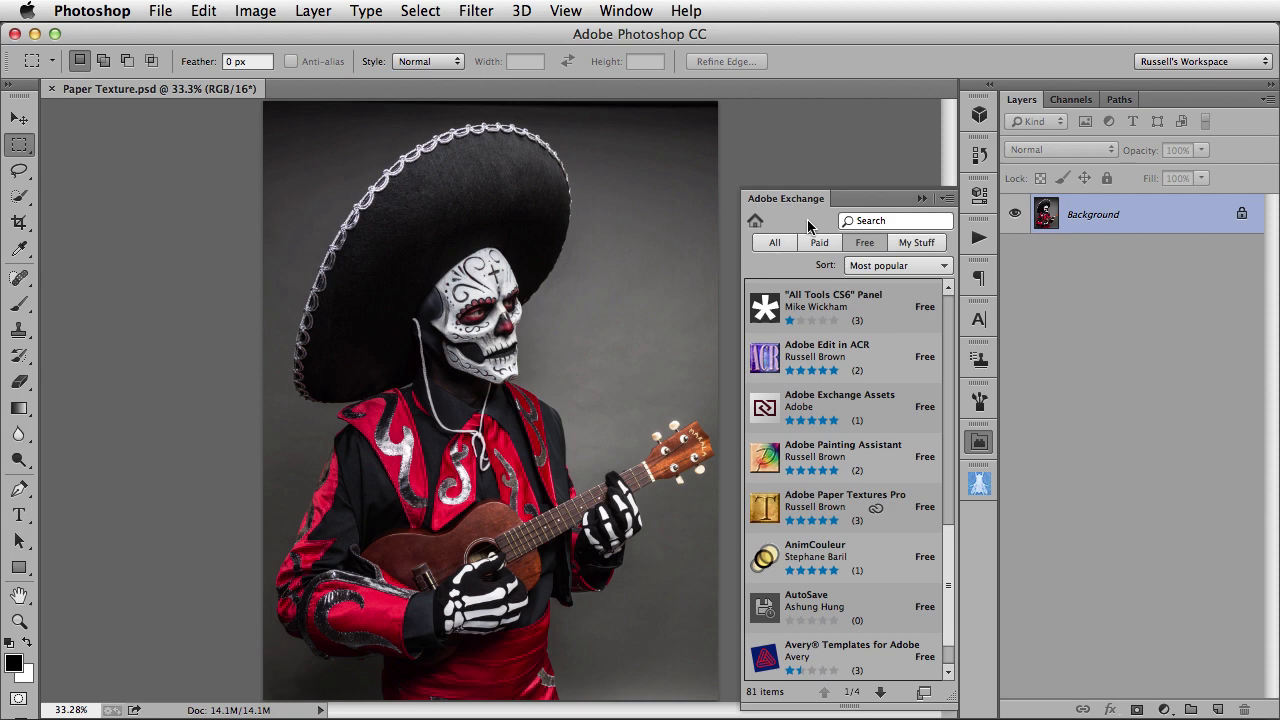
mouse_move(838, 510)
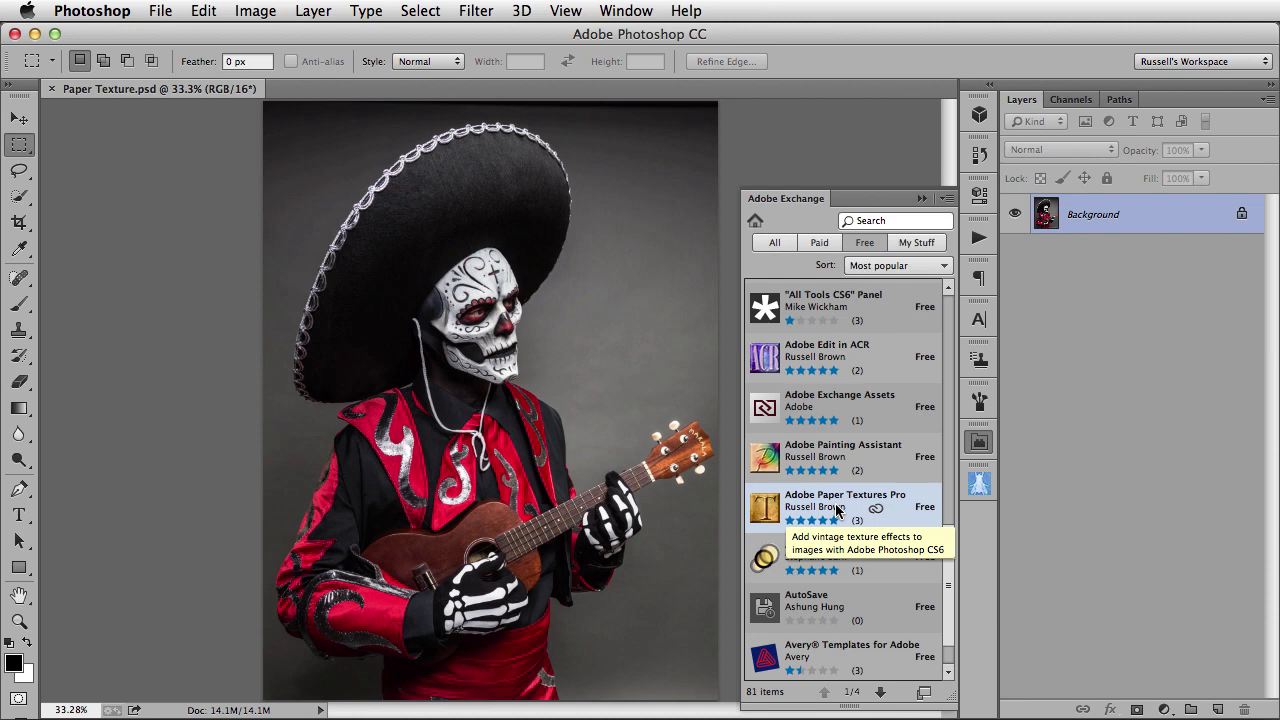
left_click(838, 510)
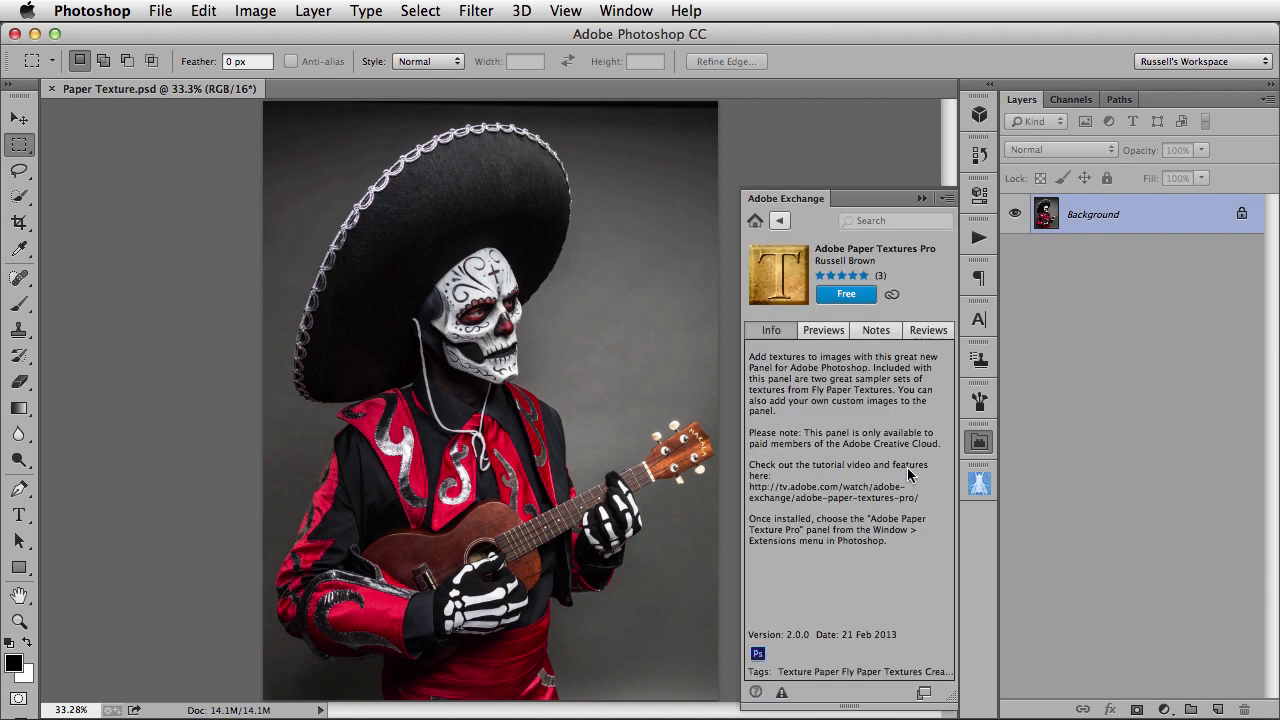
Step: Apply the golden Casanova texture in Overlay mode with Adobe Paper Texture Pro, and replace it by randomizing the textures twice
left_click(977, 484)
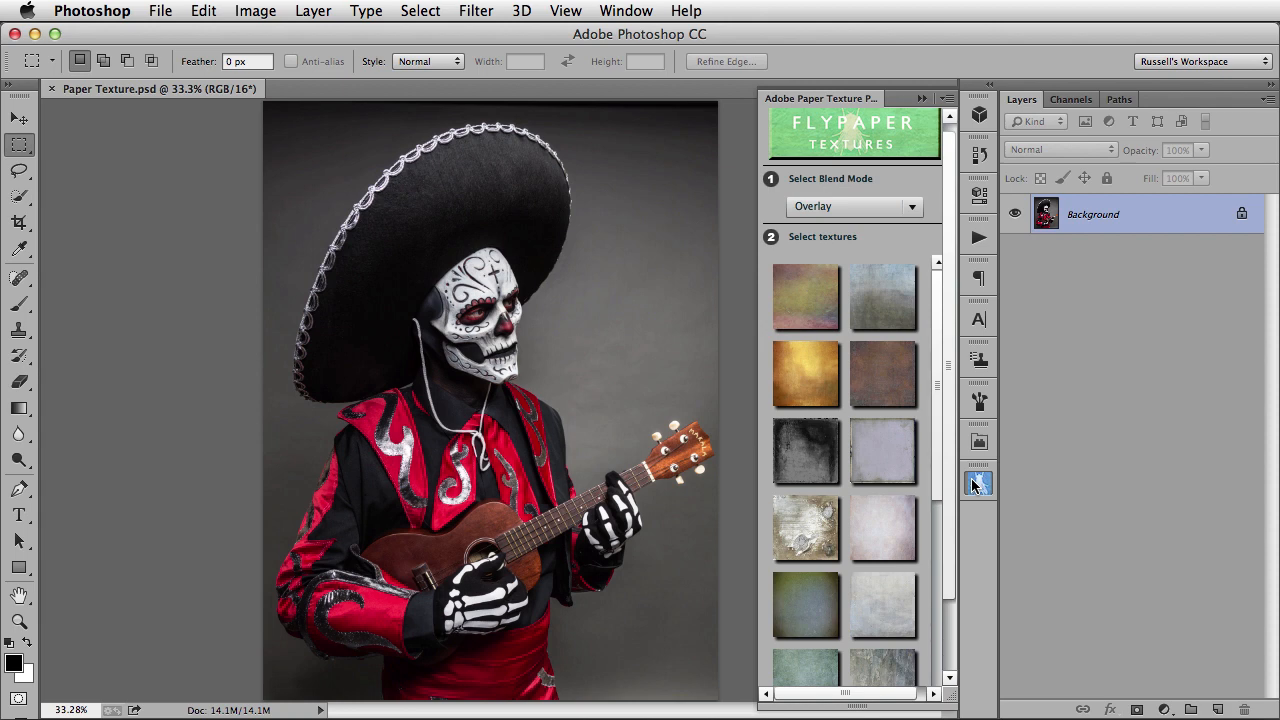
left_click(812, 377)
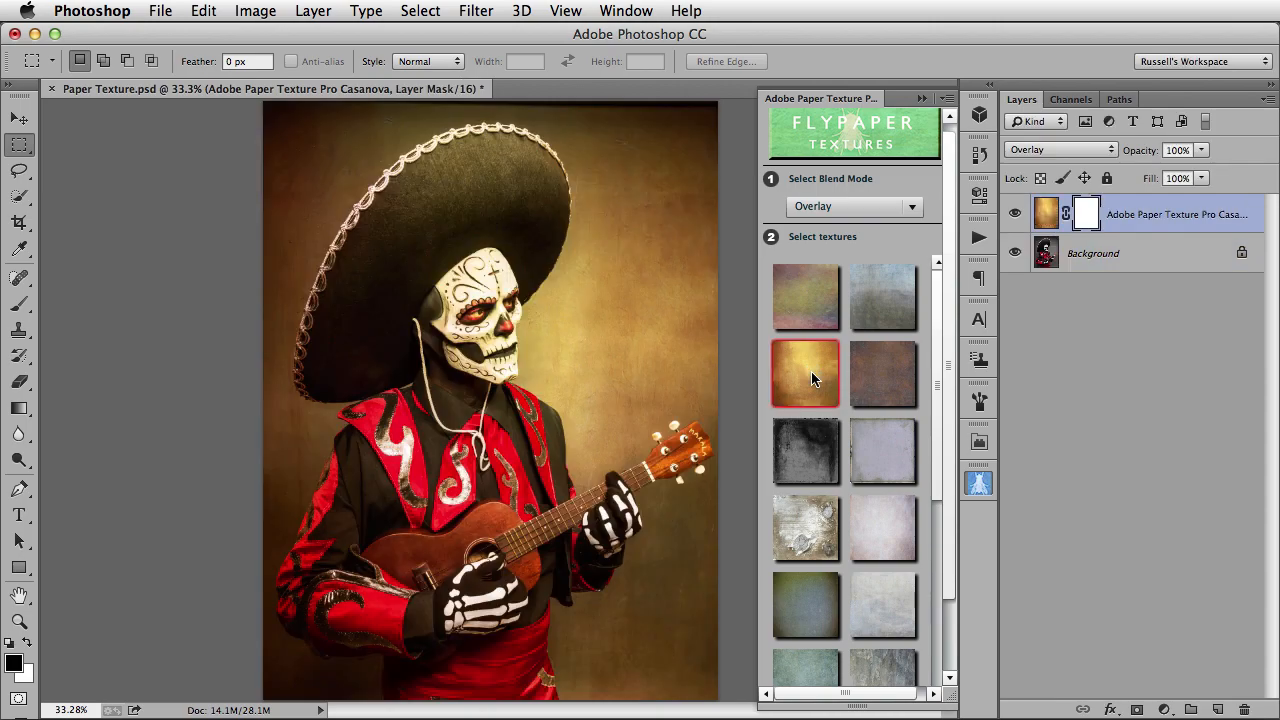
scroll(945, 380, "down", 3)
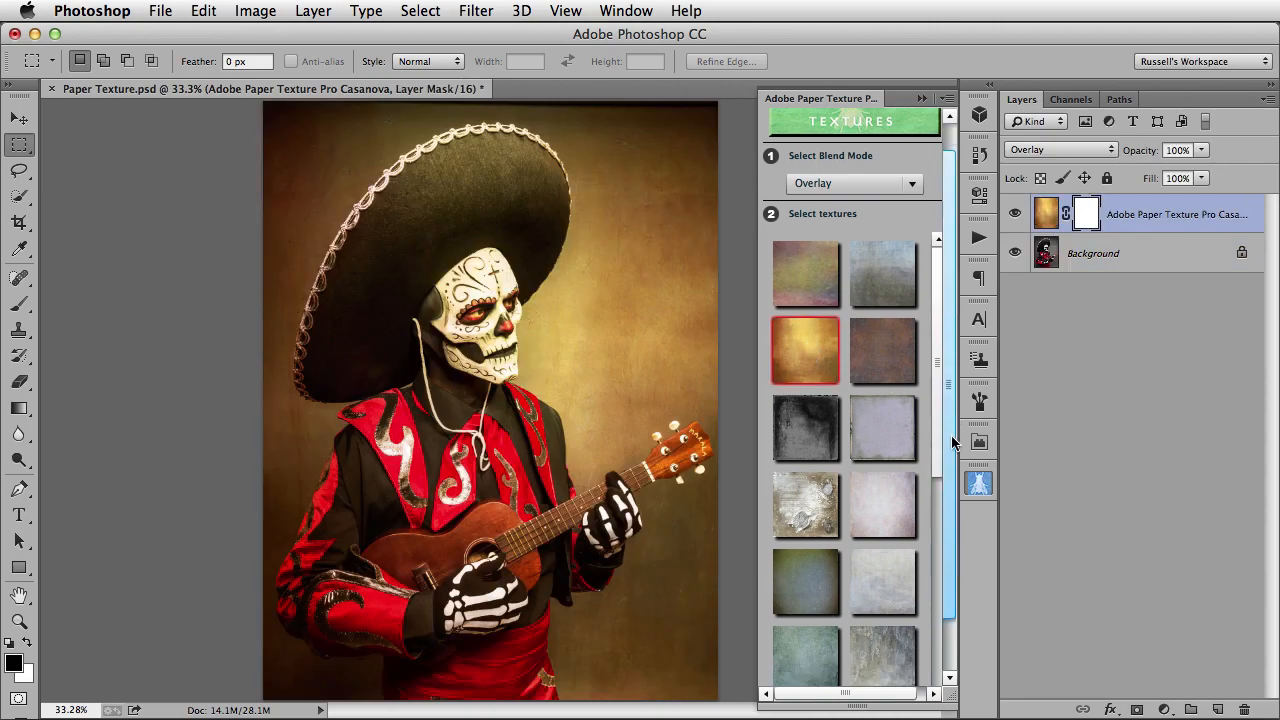
scroll(921, 586, "down", 15)
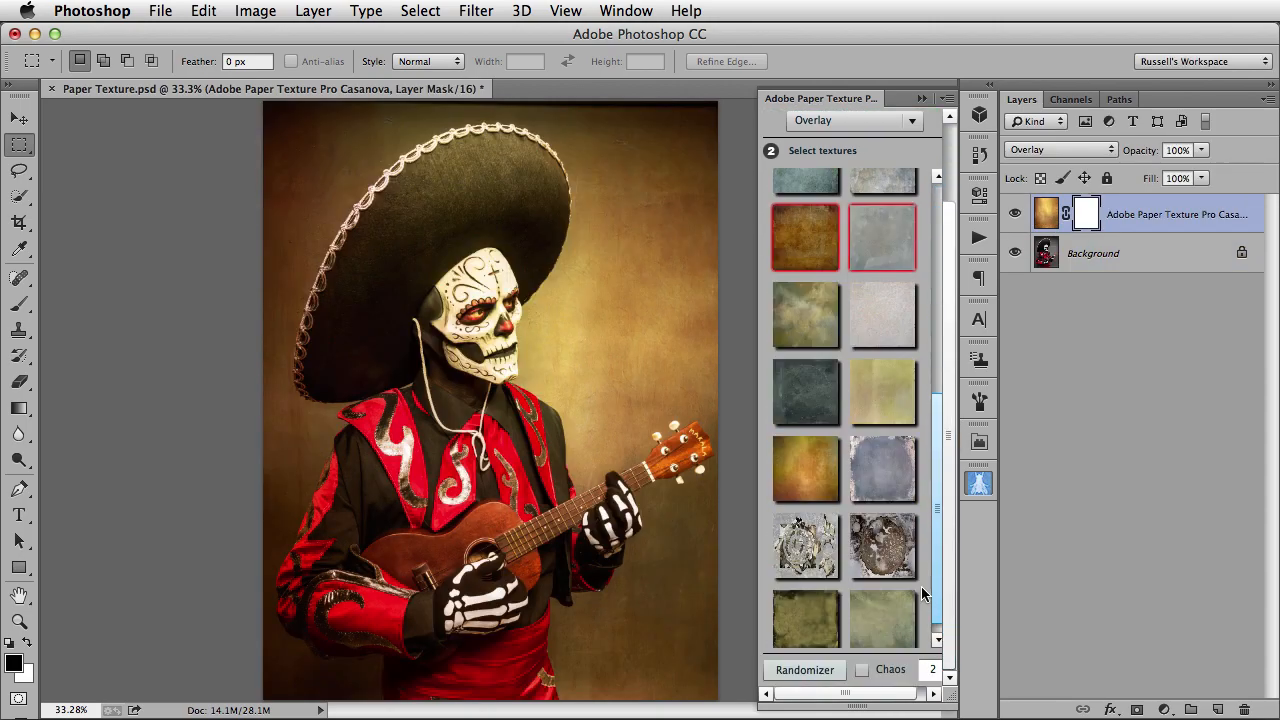
left_click(810, 670)
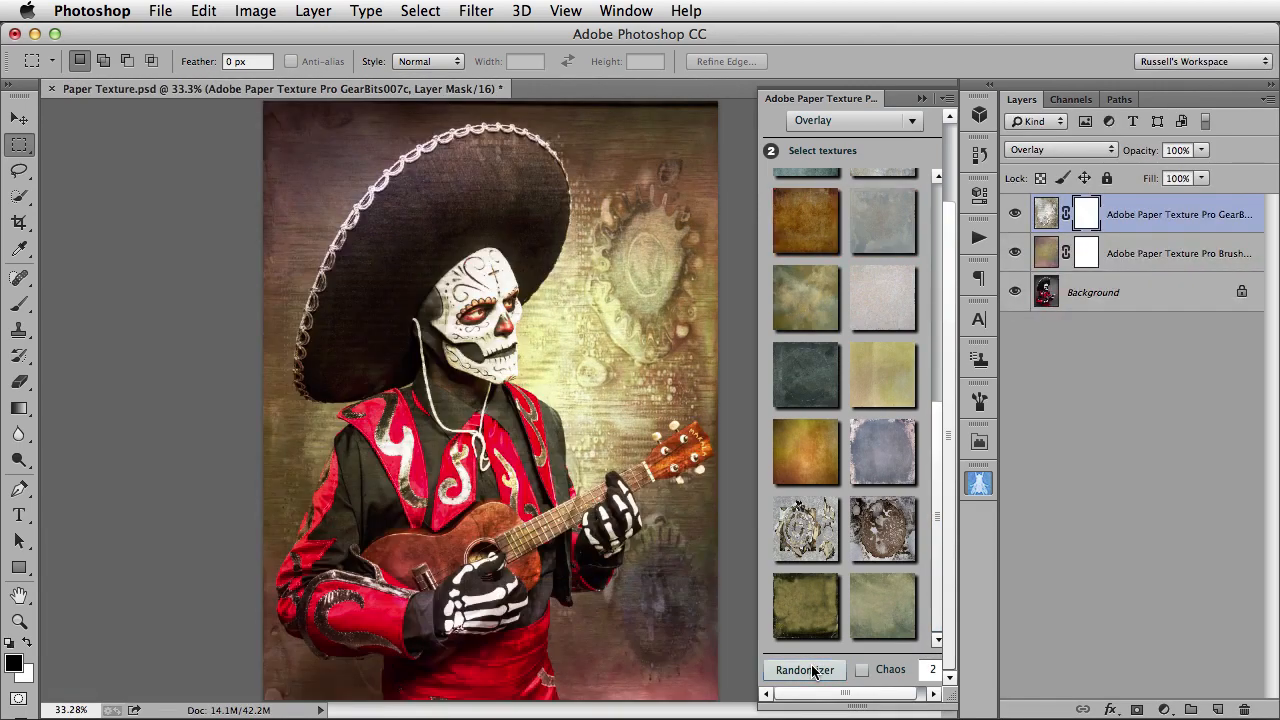
left_click(813, 671)
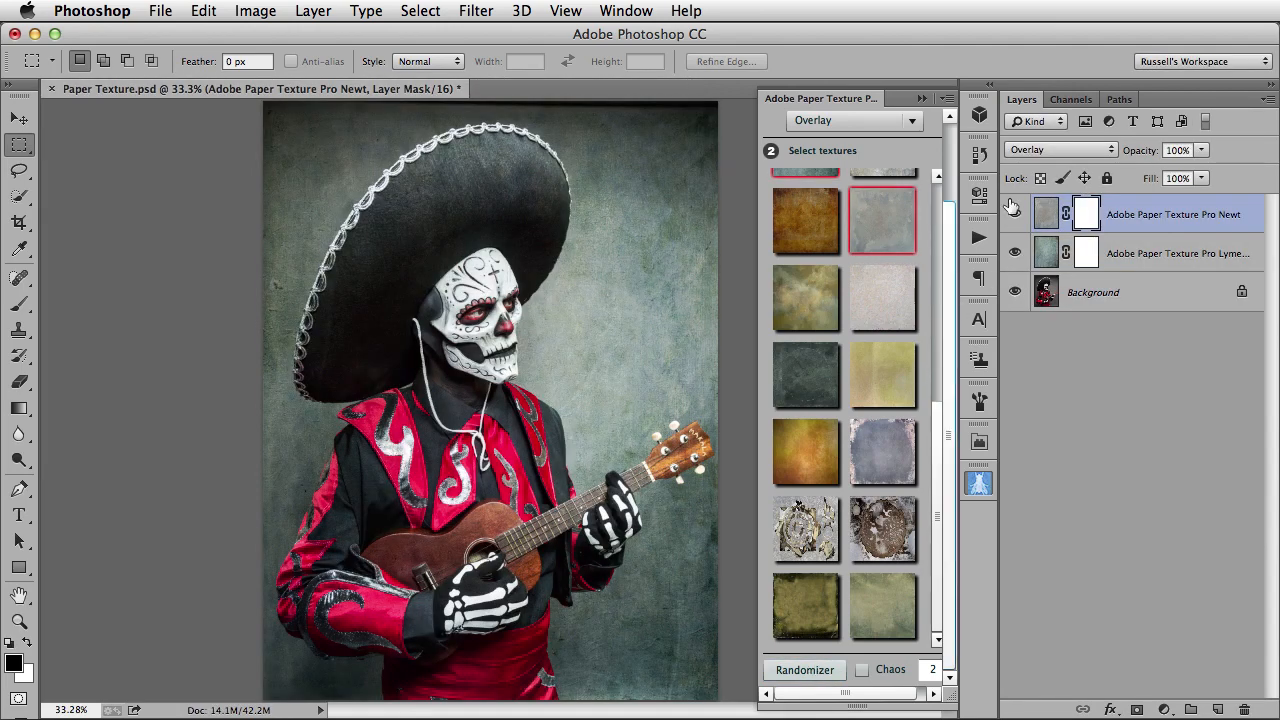
left_click(948, 99)
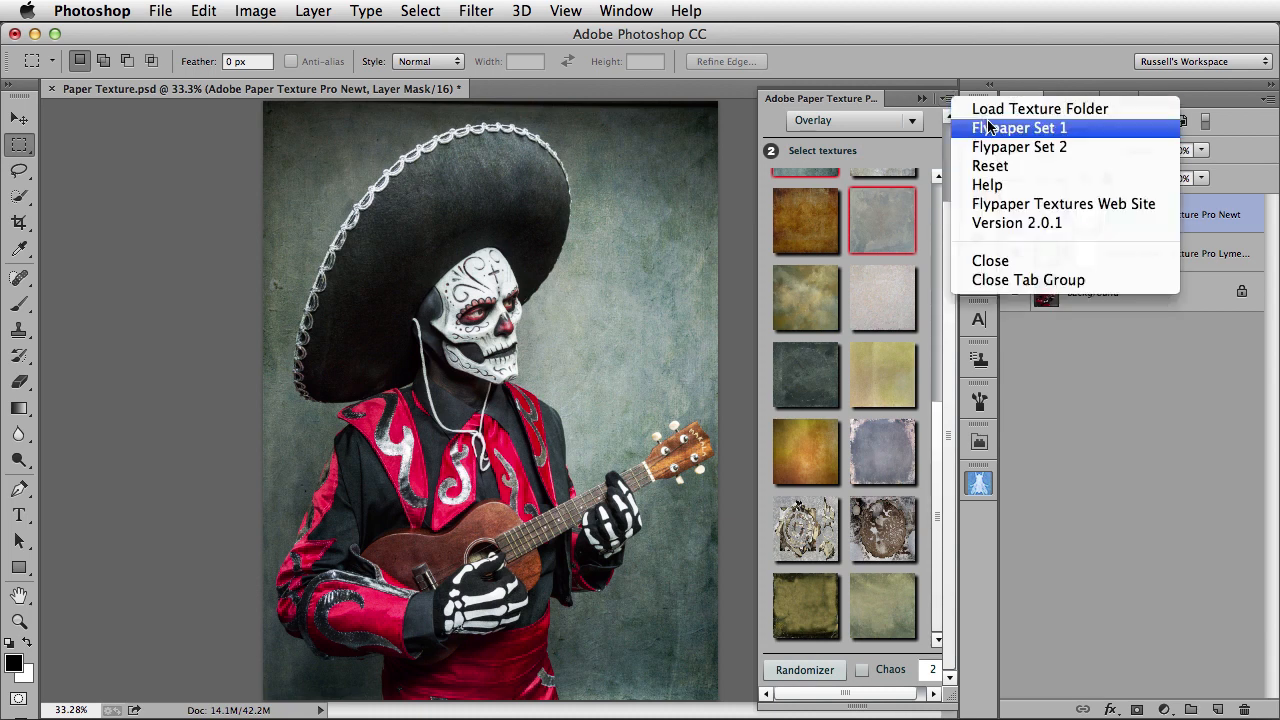
left_click(910, 101)
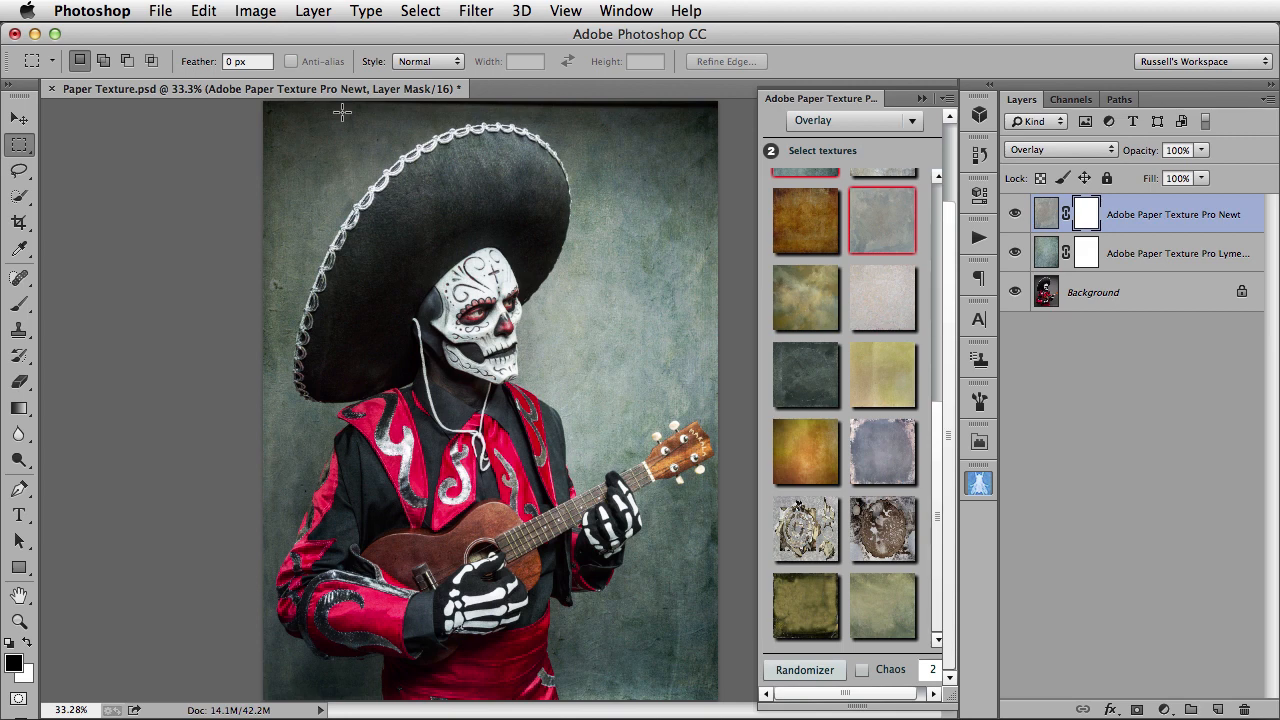
Step: Share Paper Texture.psd on Behance as new work with the tag "Photoshop" and the comment "This is cool!", and continue to the cover selection
left_click(169, 12)
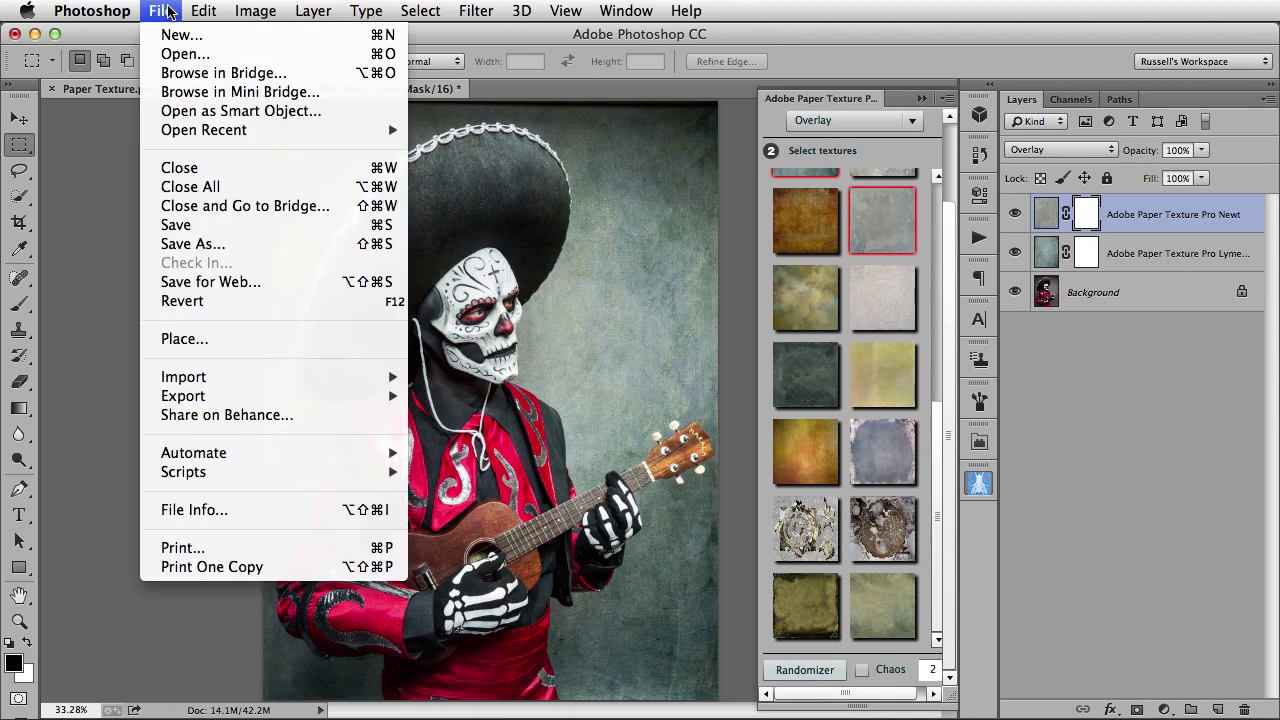
left_click(305, 424)
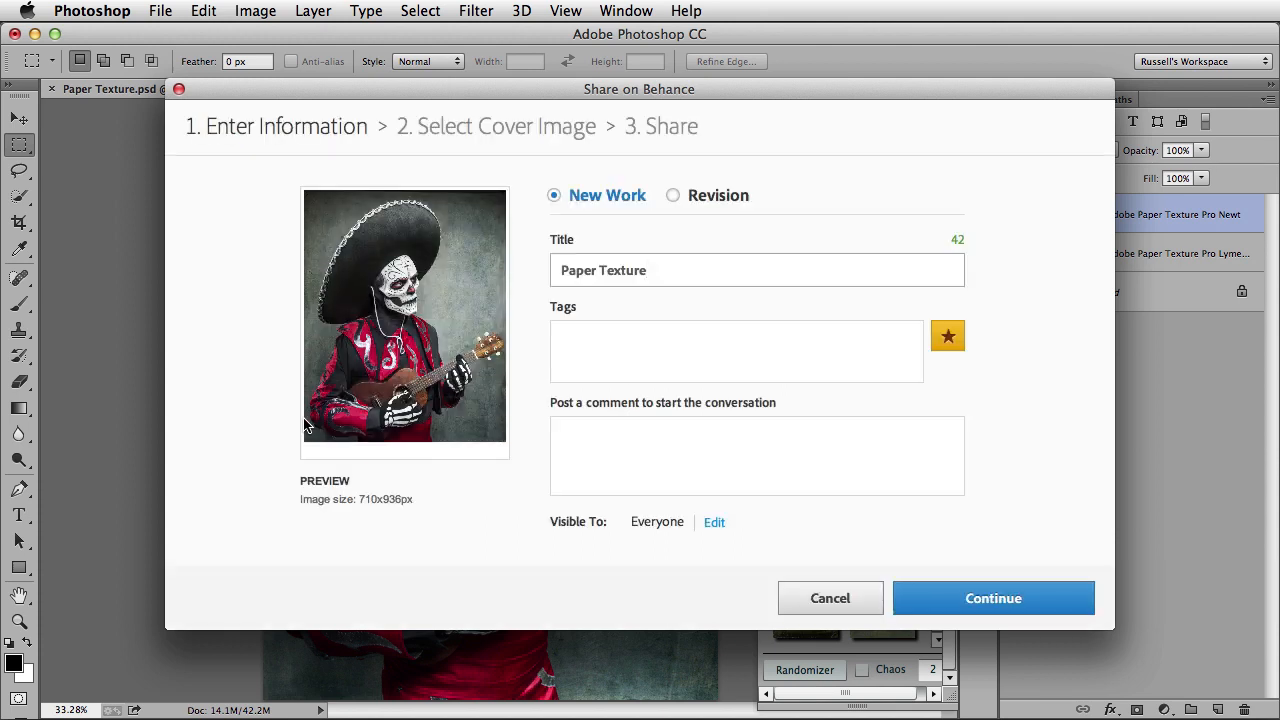
left_click(596, 346)
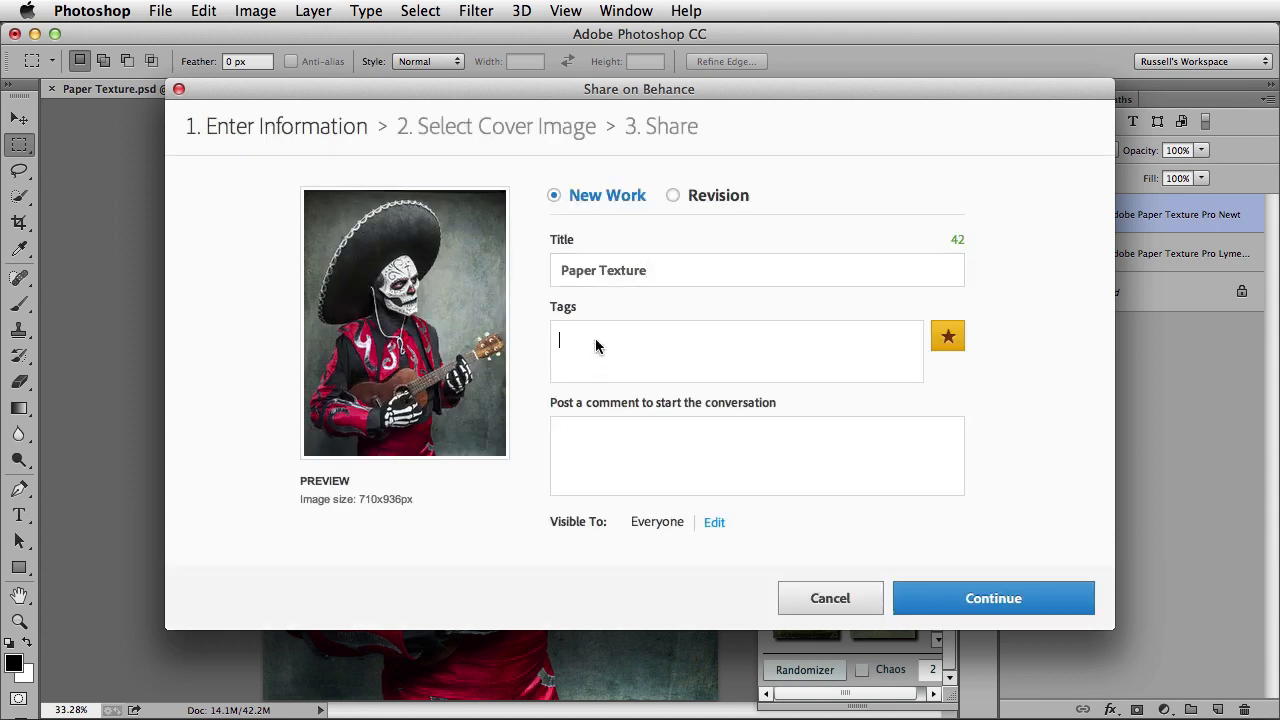
type("Photoshop")
key("Return")
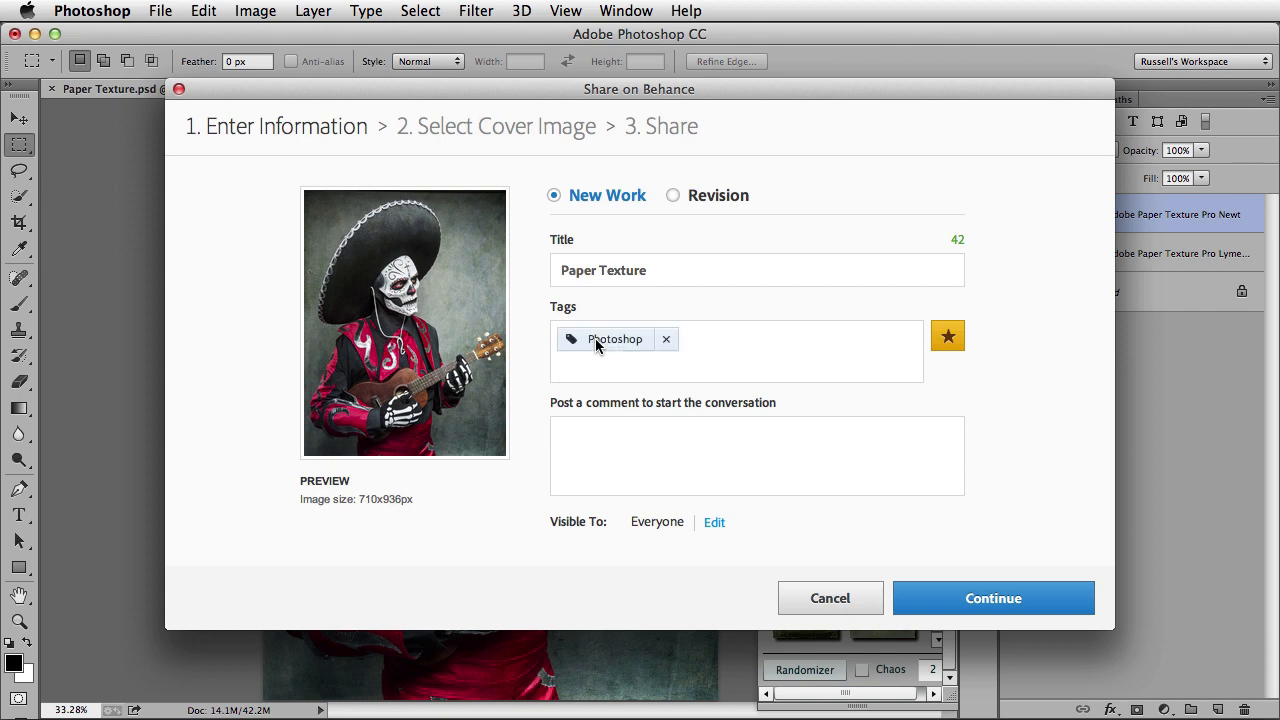
left_click(651, 450)
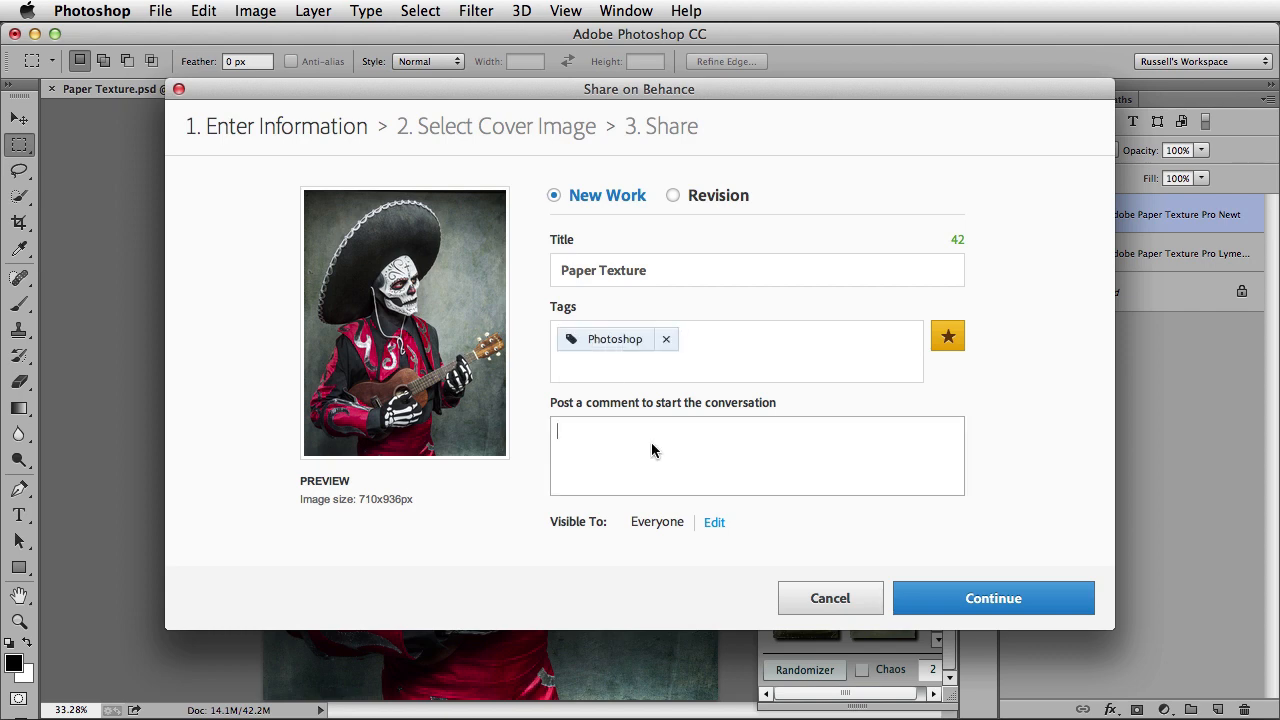
type("This is cool!")
left_click(980, 607)
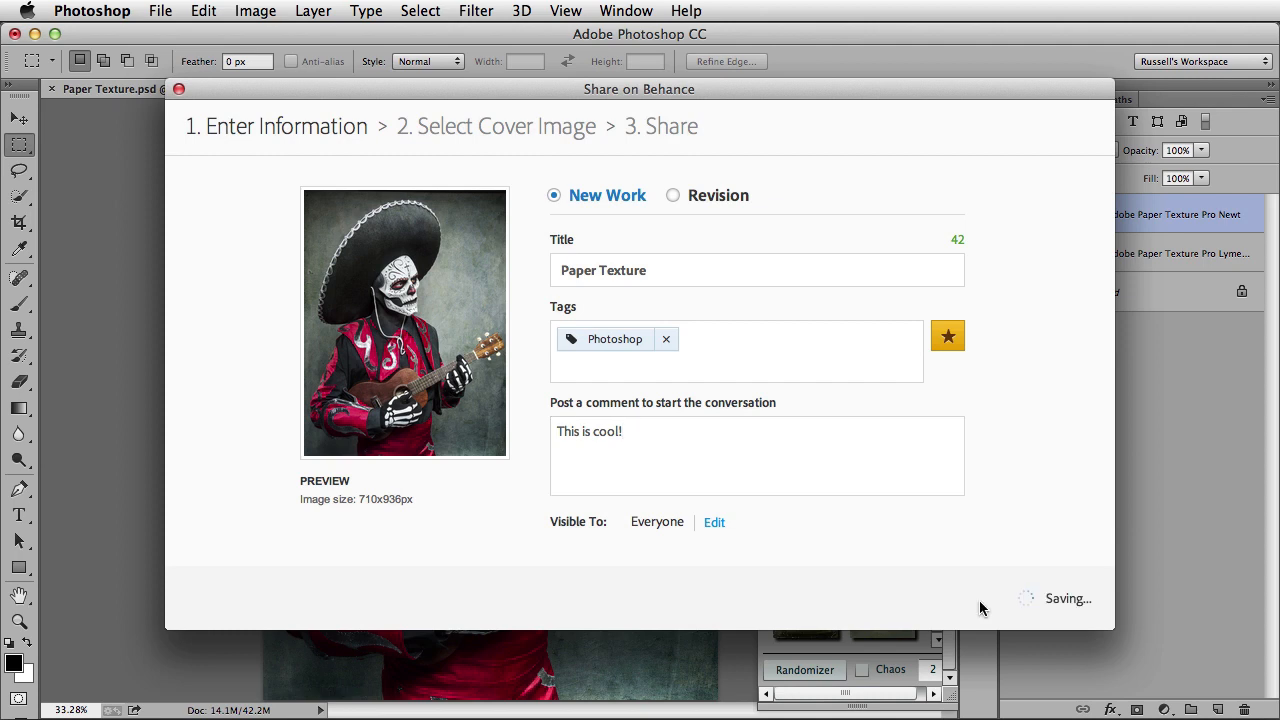
Step: Frame the cover crop around the skull-painted face and publish the work on Behance
left_click_drag(677, 366, 788, 467)
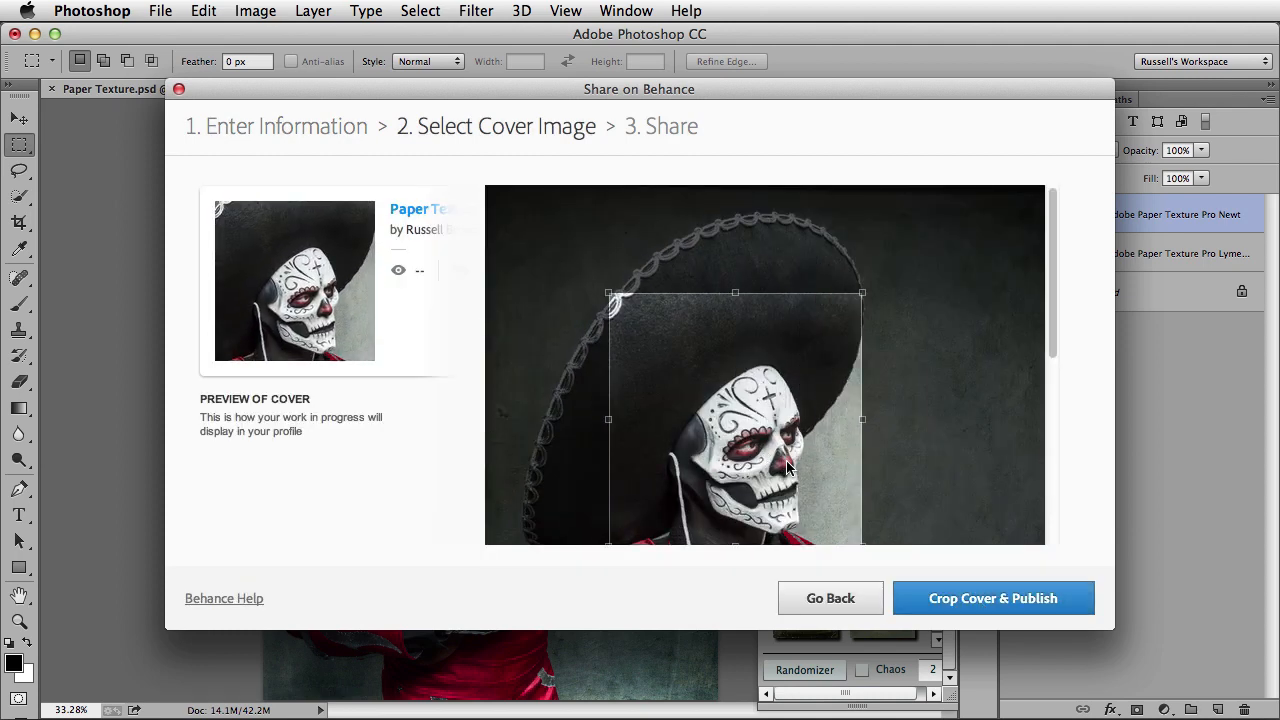
left_click(976, 600)
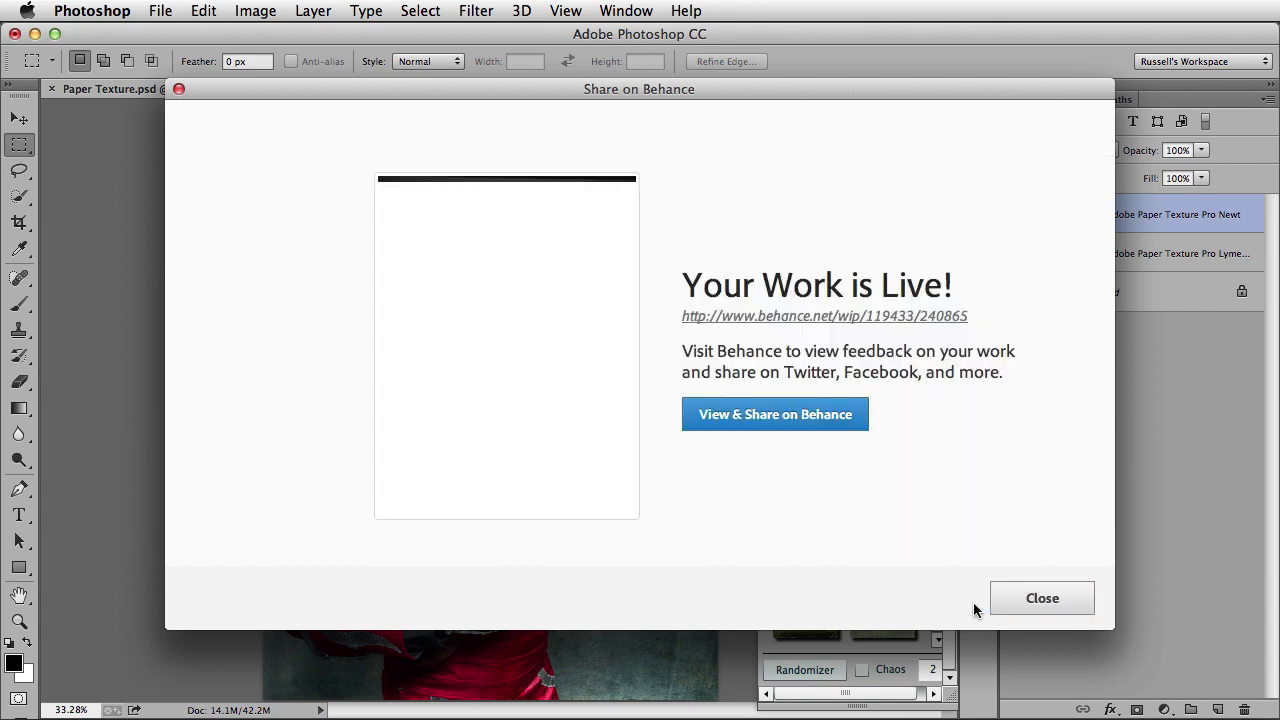